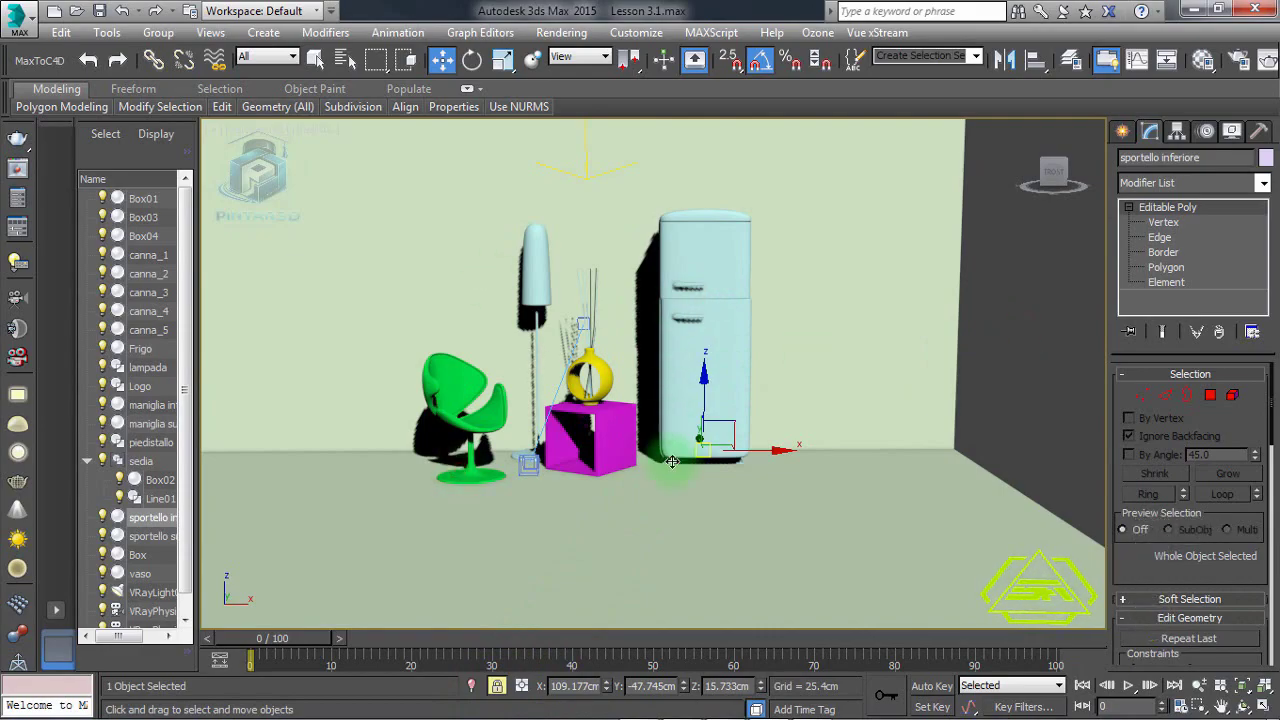
Step: Turn off the selection lock, select the yellow vase and the fridge's upper door in turn, and clear the selection
{"action": "middle_click_drag", "start_coordinate": [650, 420], "coordinate": [703, 442]}
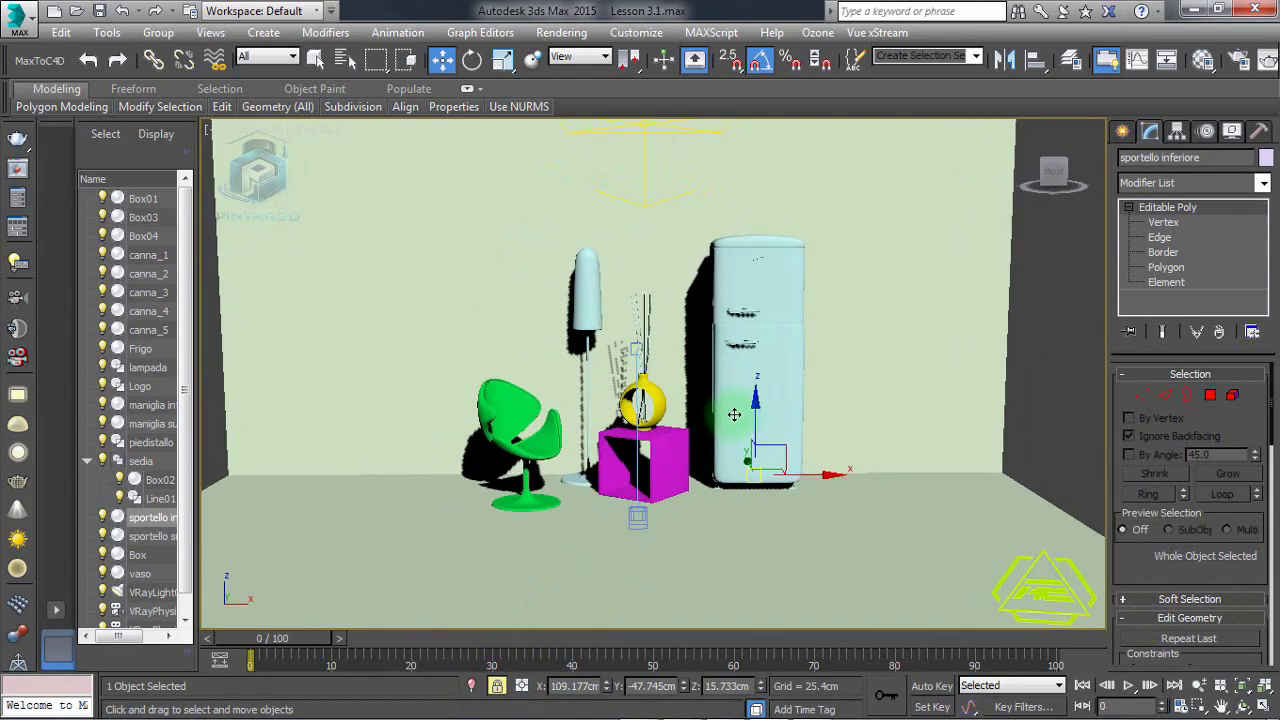
{"action": "scroll", "coordinate": [690, 415], "scroll_direction": "up", "scroll_amount": 2}
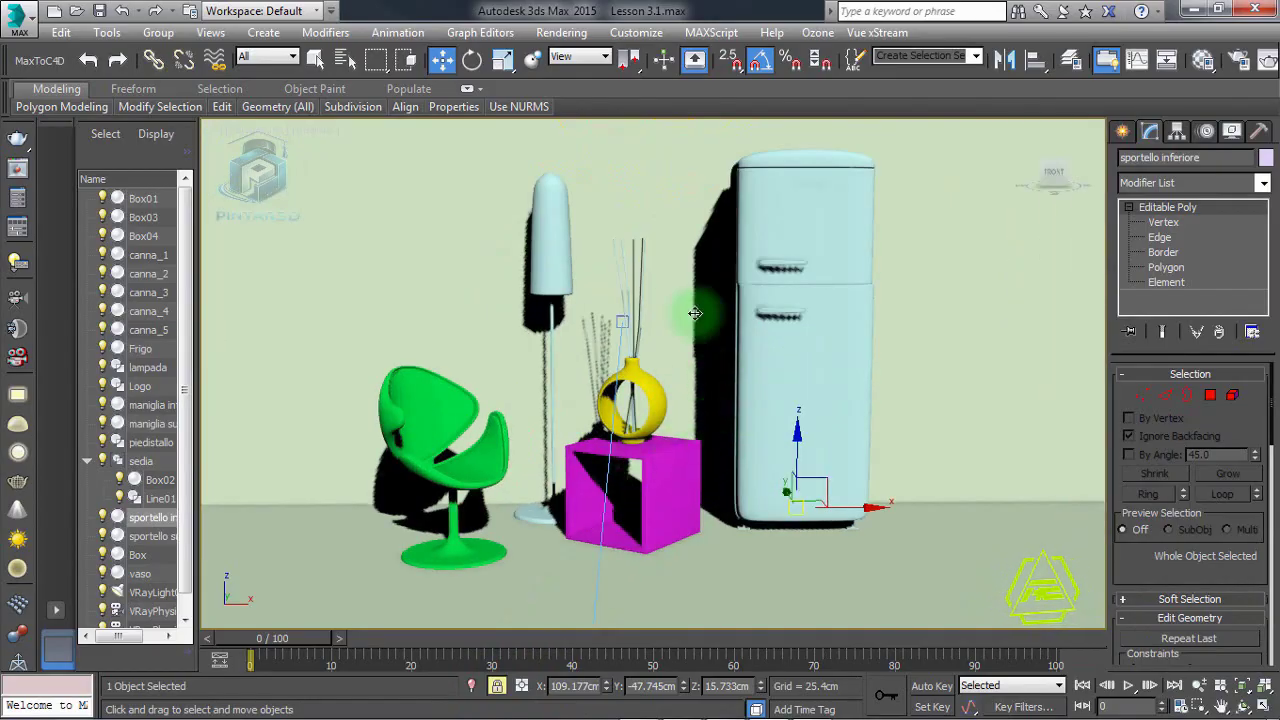
{"action": "left_click", "coordinate": [496, 686]}
{"action": "left_click", "coordinate": [643, 390]}
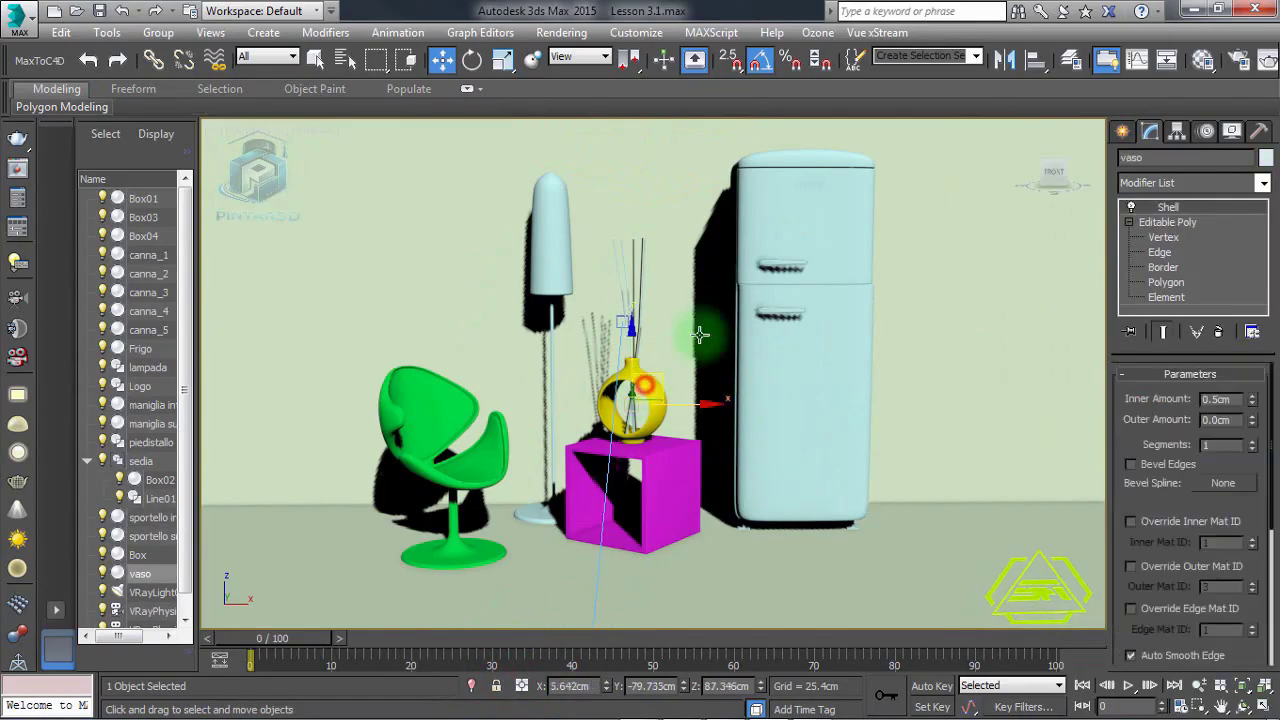
{"action": "left_click", "coordinate": [775, 240]}
{"action": "scroll", "coordinate": [740, 318], "scroll_direction": "down", "scroll_amount": 5}
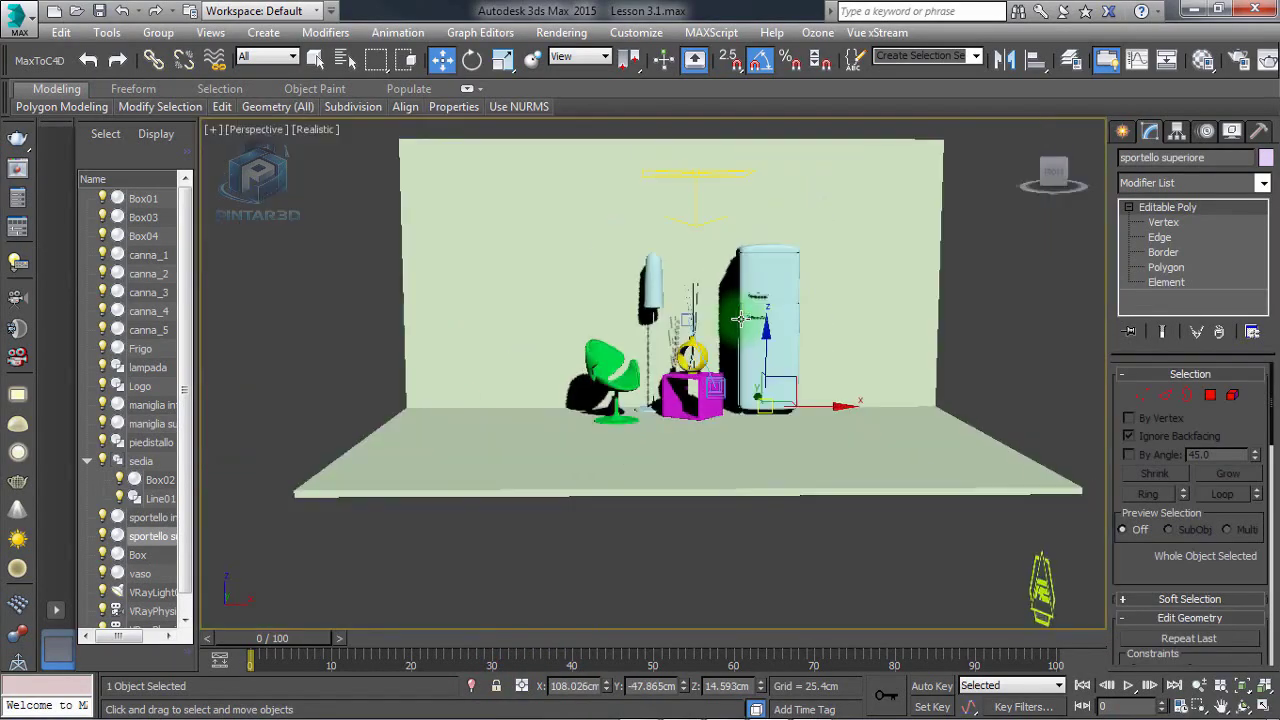
{"action": "left_click", "coordinate": [971, 309]}
{"action": "middle_click_drag", "start_coordinate": [808, 343], "coordinate": [697, 395]}
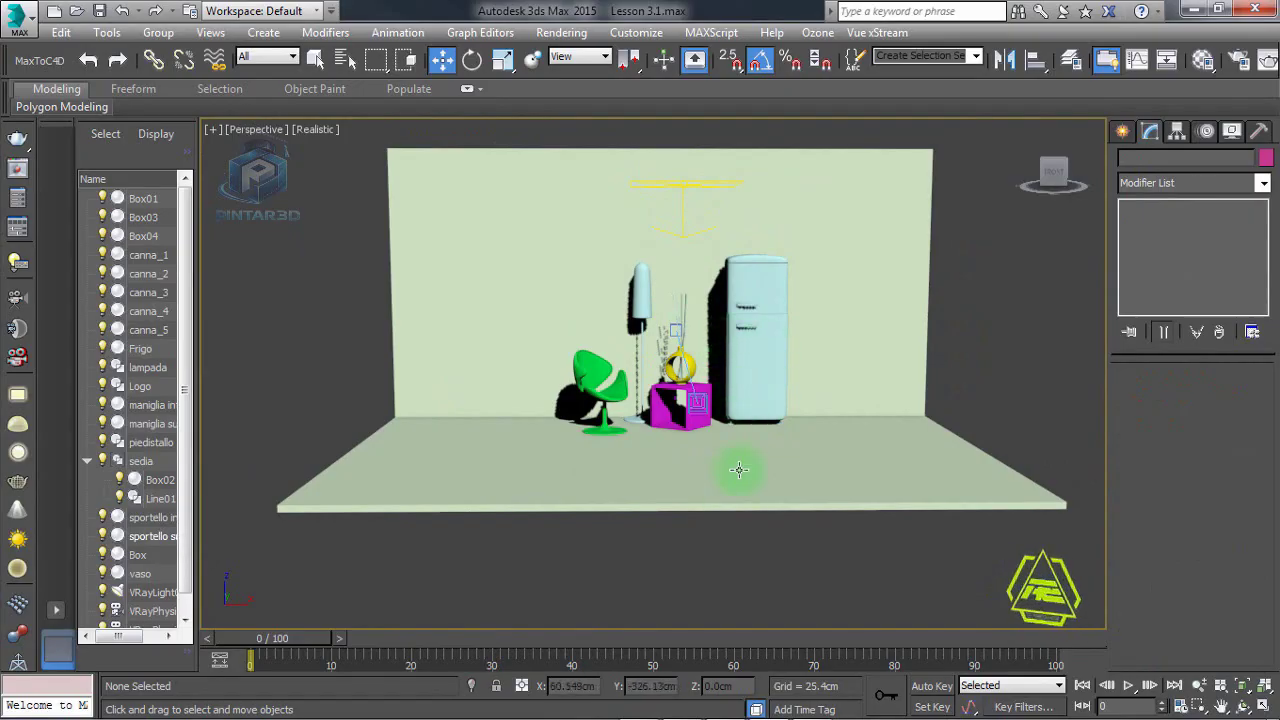
{"action": "middle_click_drag", "start_coordinate": [657, 586], "coordinate": [672, 519]}
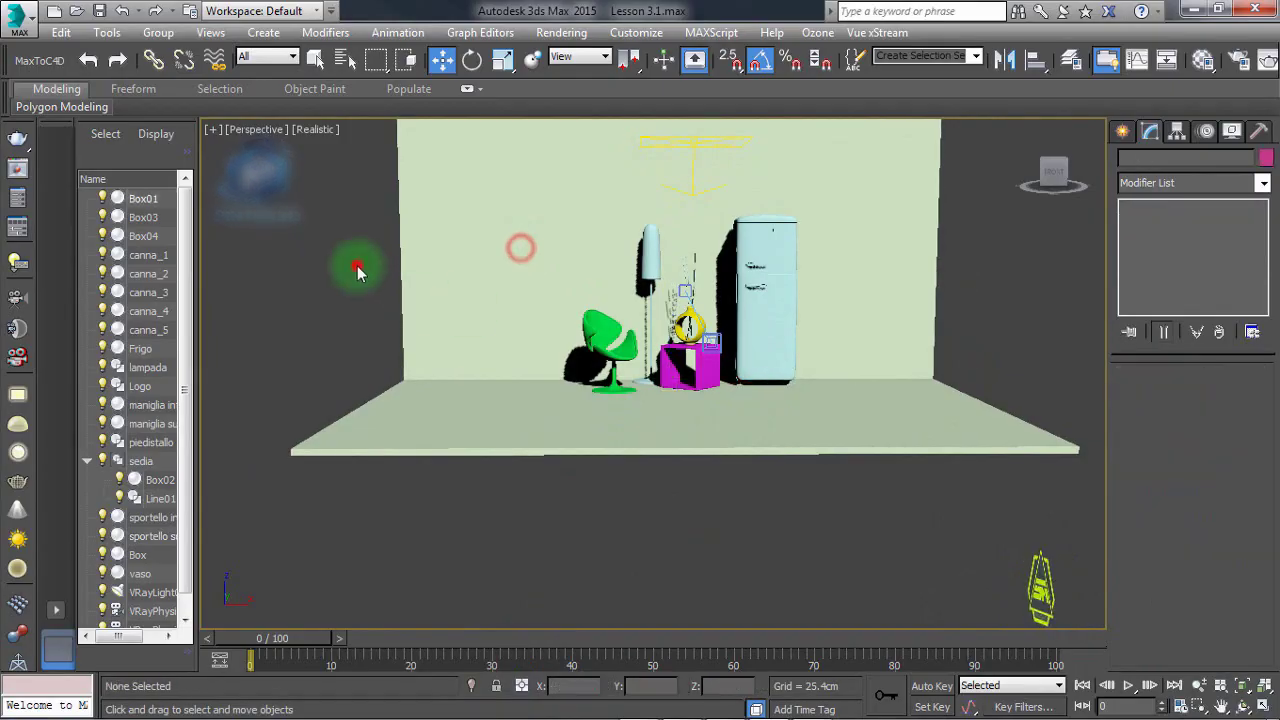
Step: Select the back wall with the Select Object tool and lock the selection
{"action": "left_click", "coordinate": [483, 190]}
{"action": "key", "text": "q"}
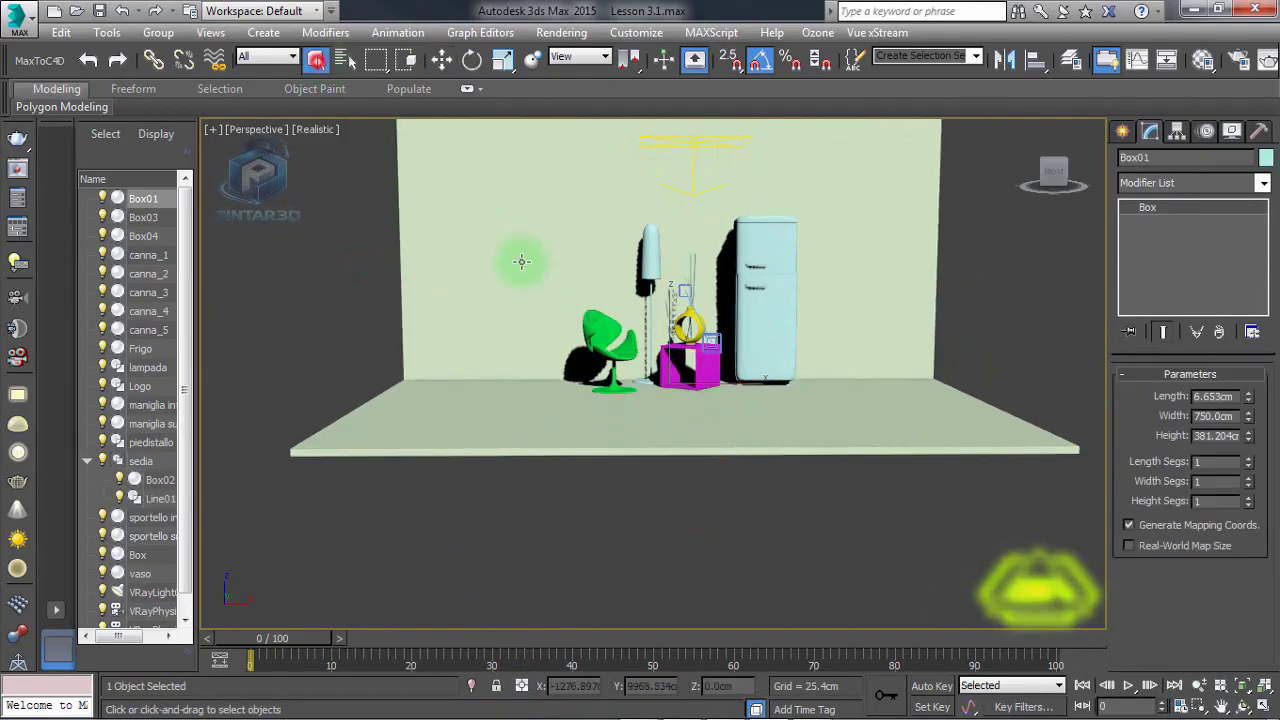
{"action": "left_click", "coordinate": [488, 687]}
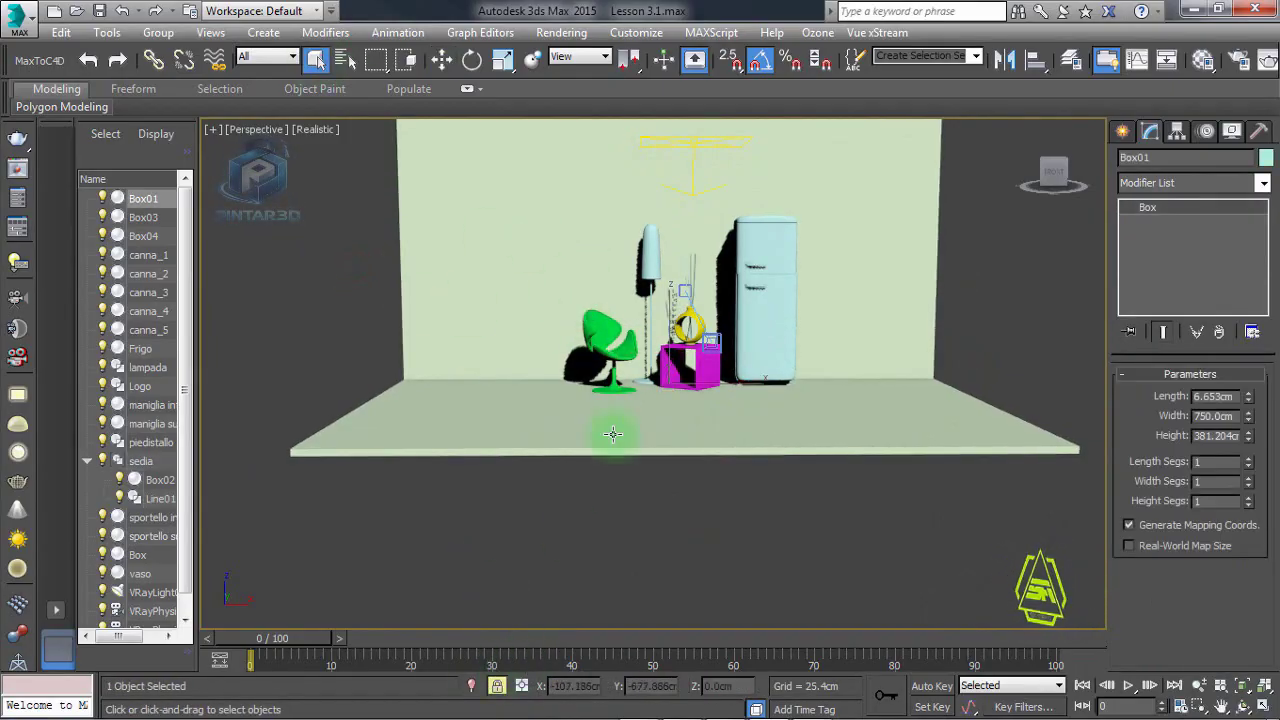
{"action": "middle_click_drag", "start_coordinate": [673, 360], "coordinate": [673, 368]}
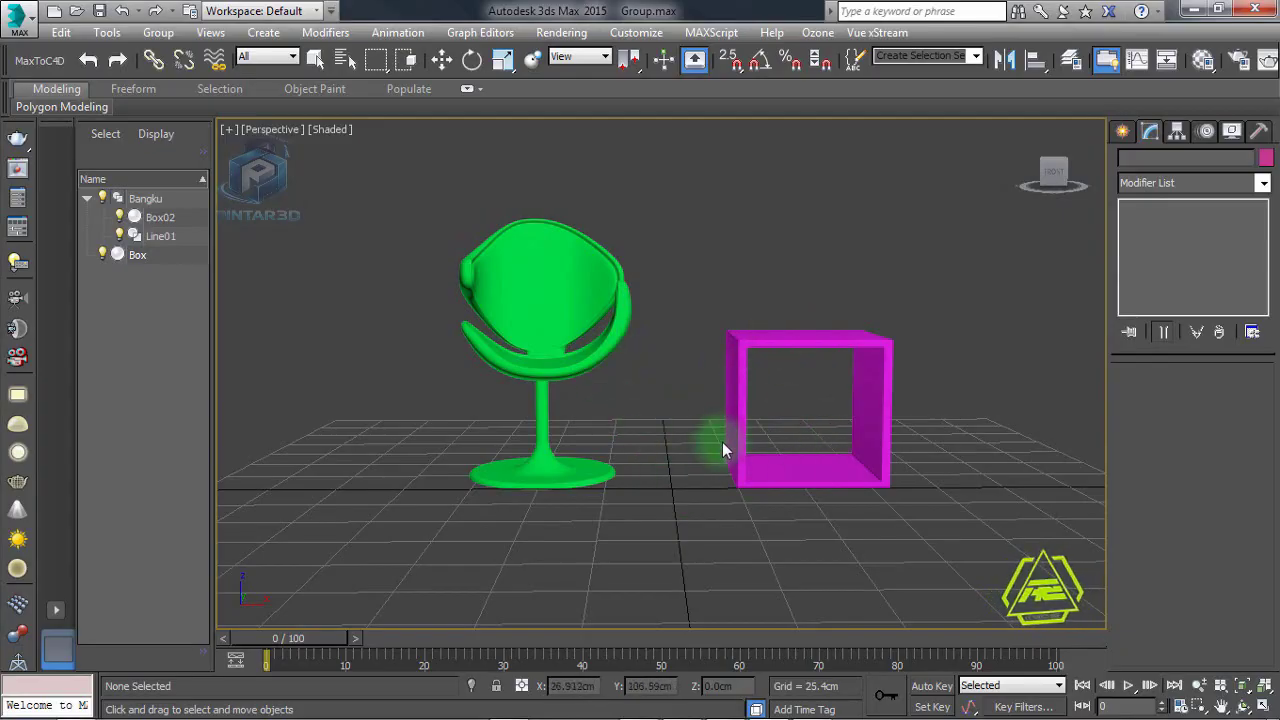
Step: Isolate the open magenta box and end the isolation
{"action": "left_click", "coordinate": [758, 346]}
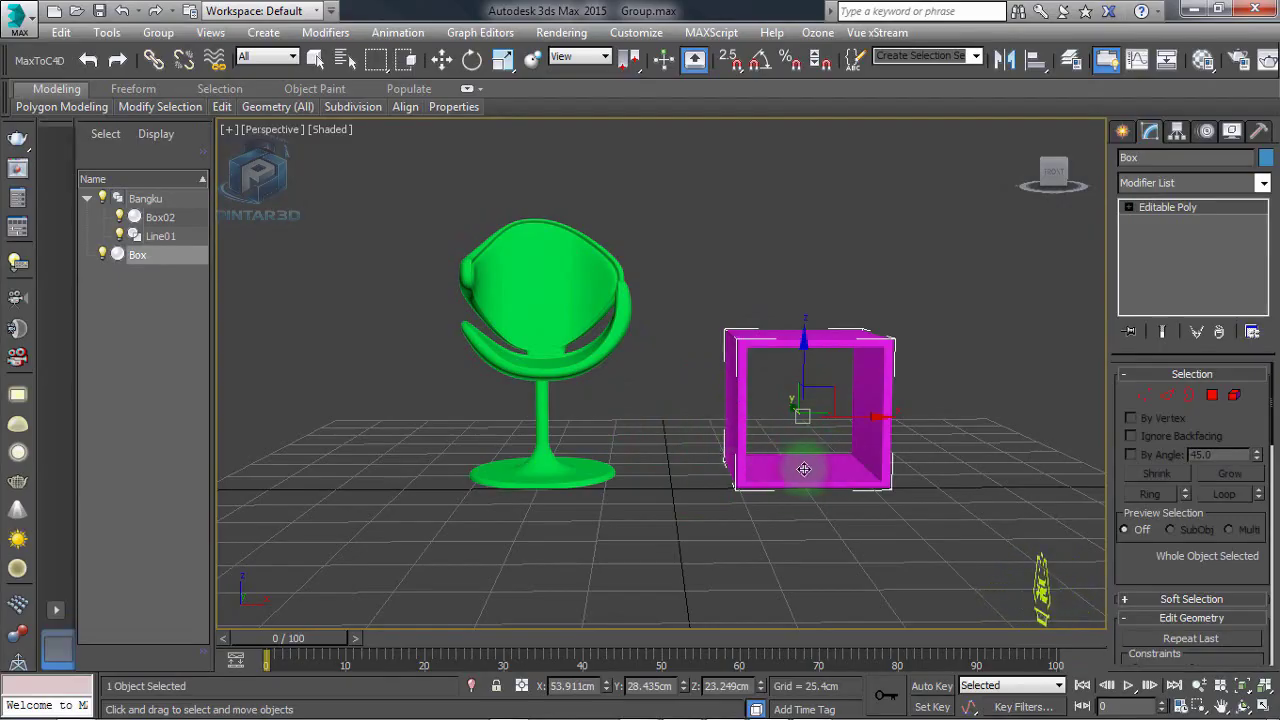
{"action": "left_click", "coordinate": [471, 686]}
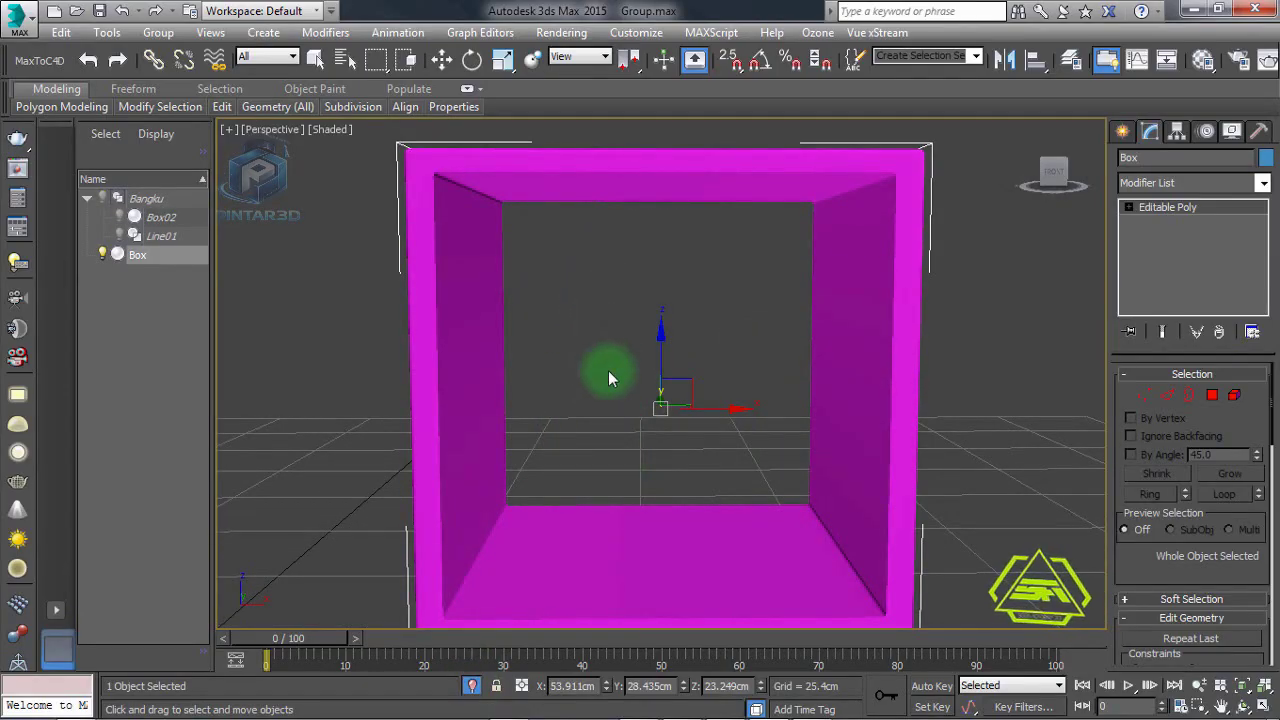
{"action": "left_click", "coordinate": [471, 686]}
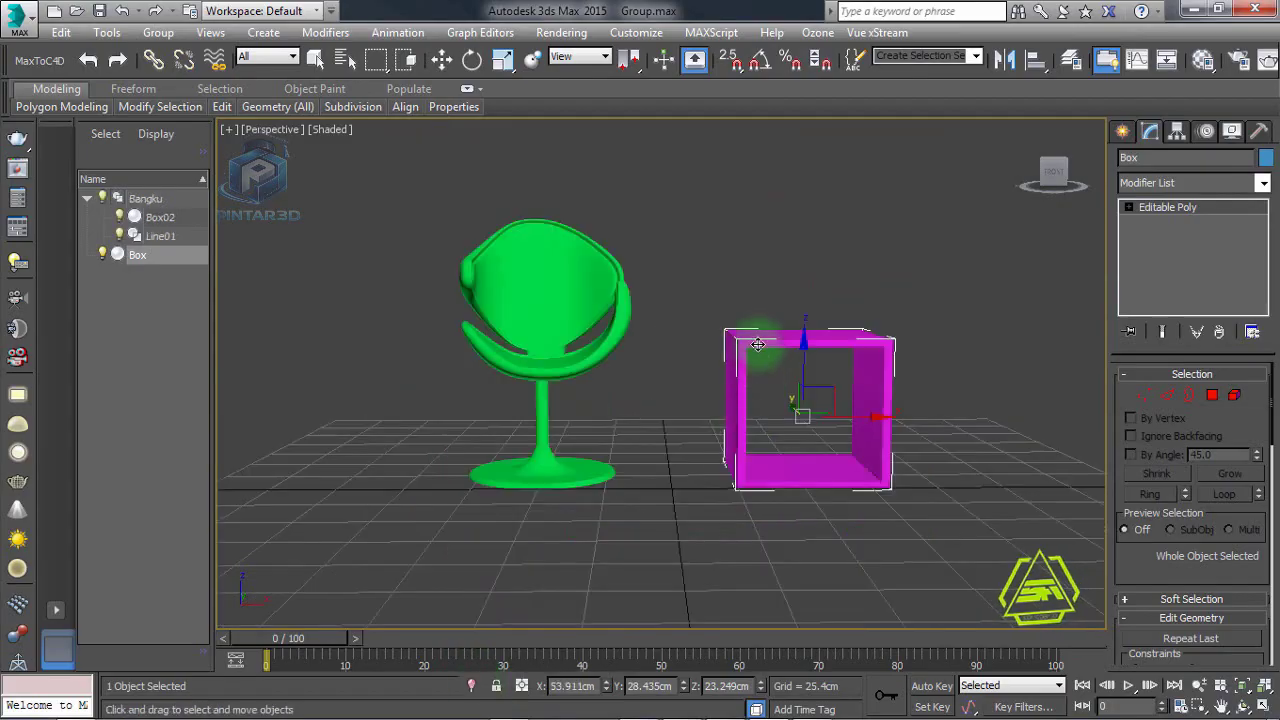
Step: Isolate the magenta box once more, exit isolation, and deselect the box
{"action": "right_click", "coordinate": [755, 337]}
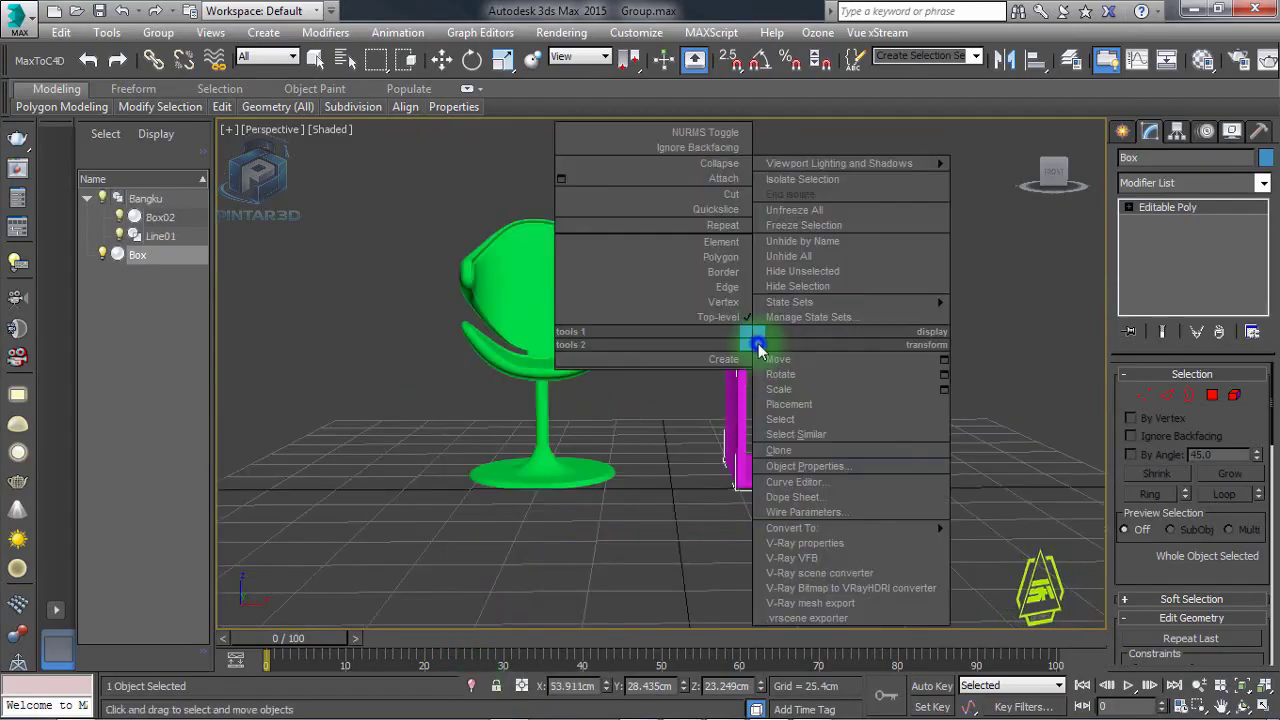
{"action": "left_click", "coordinate": [815, 179]}
{"action": "left_click", "coordinate": [471, 686]}
{"action": "left_click", "coordinate": [672, 460]}
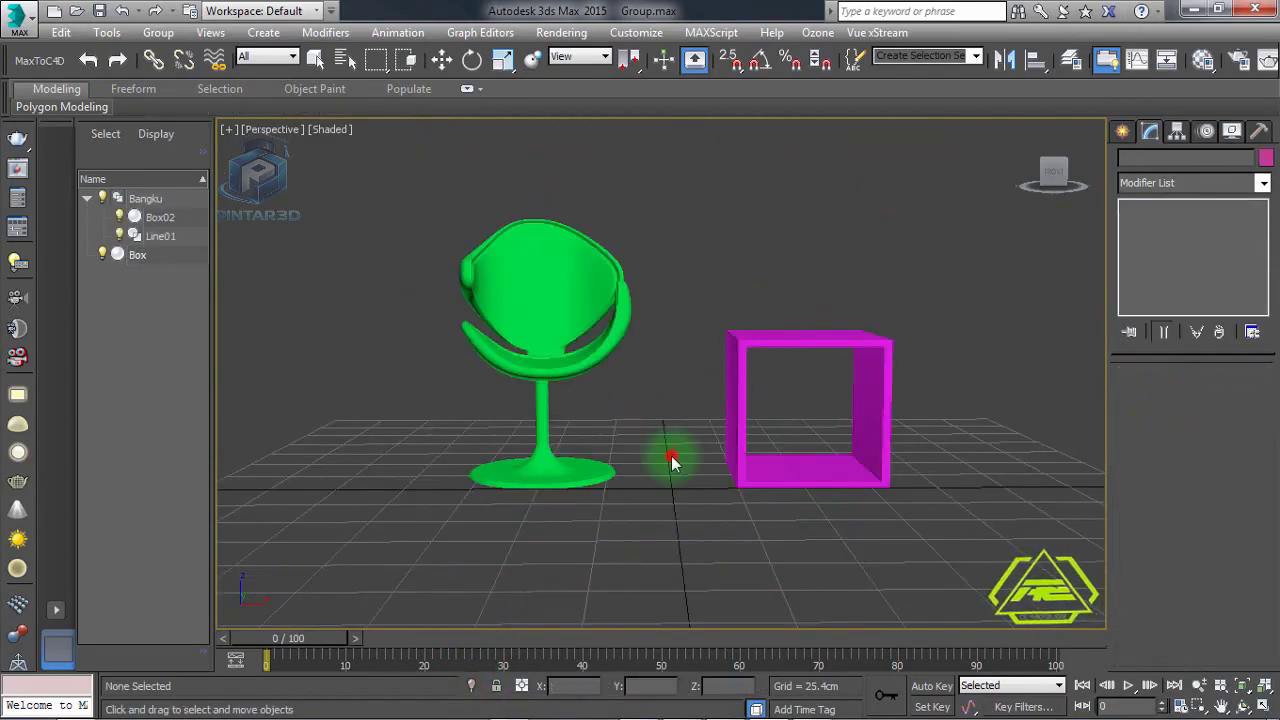
{"action": "left_click", "coordinate": [700, 394]}
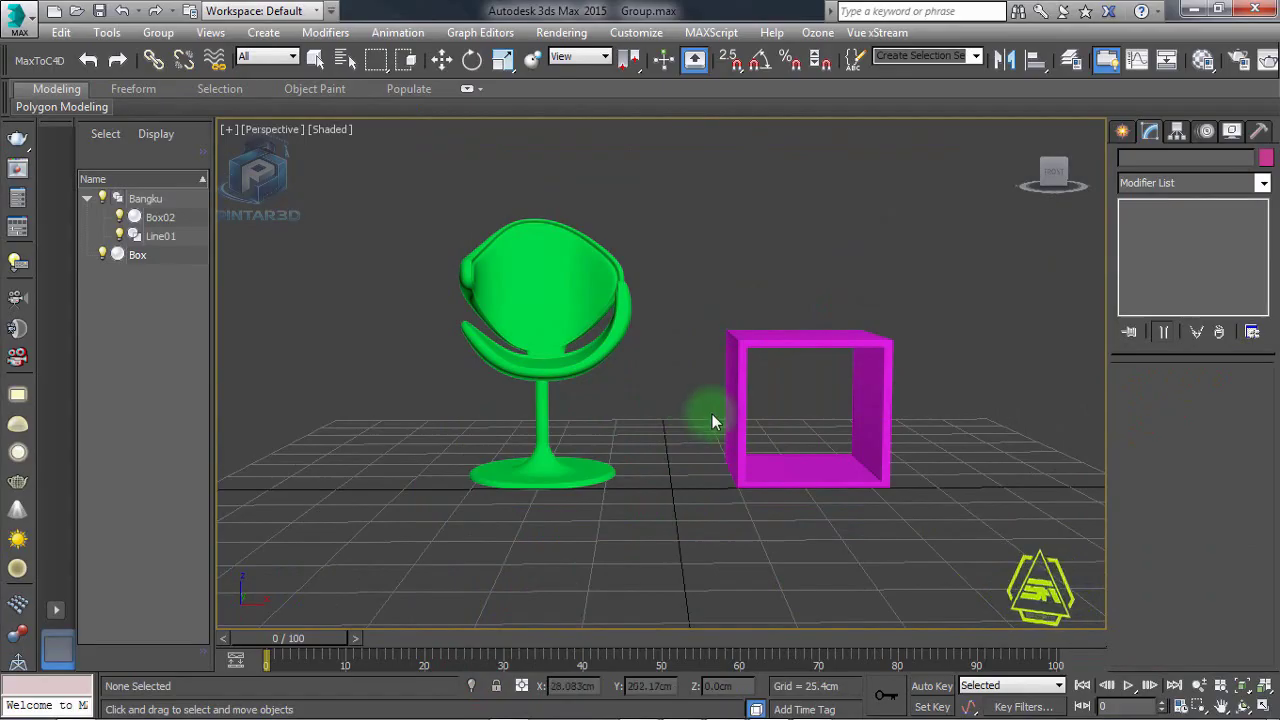
Step: Review the available grouping commands with nothing selected and with the green chair group Bangku selected
{"action": "left_click", "coordinate": [162, 33]}
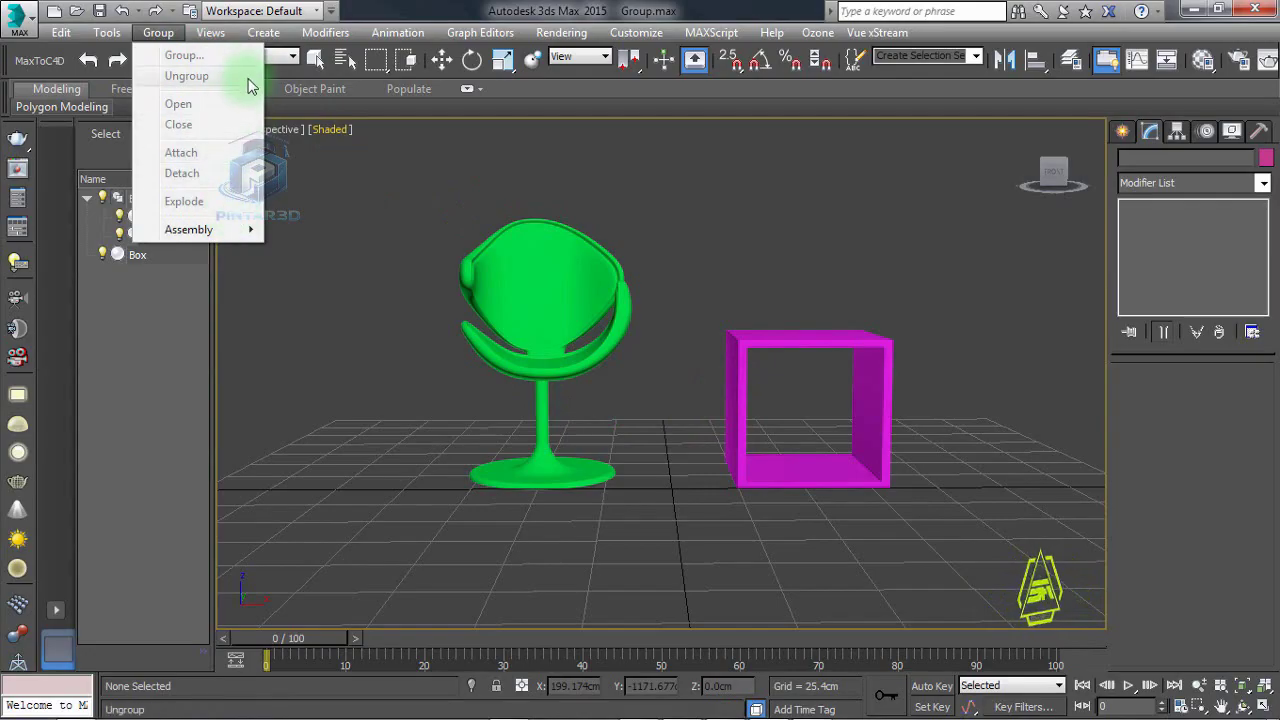
{"action": "left_click", "coordinate": [530, 276]}
{"action": "left_click", "coordinate": [158, 33]}
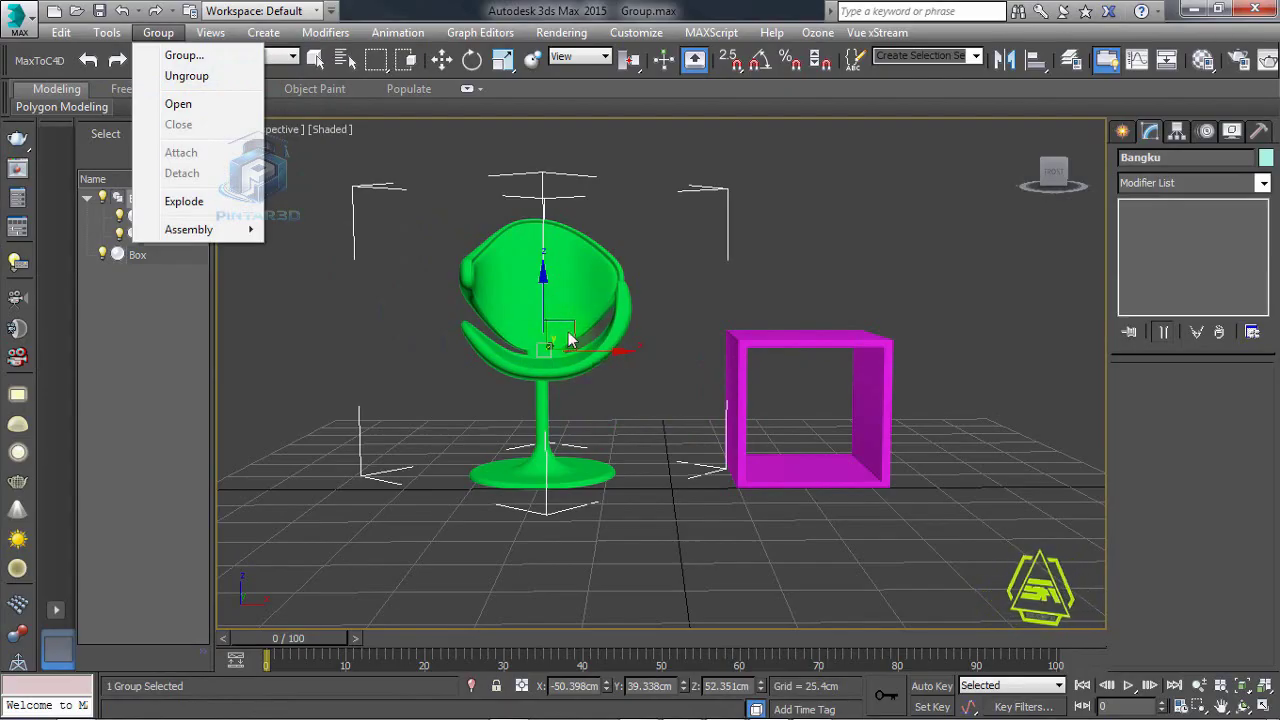
{"action": "left_click", "coordinate": [236, 366]}
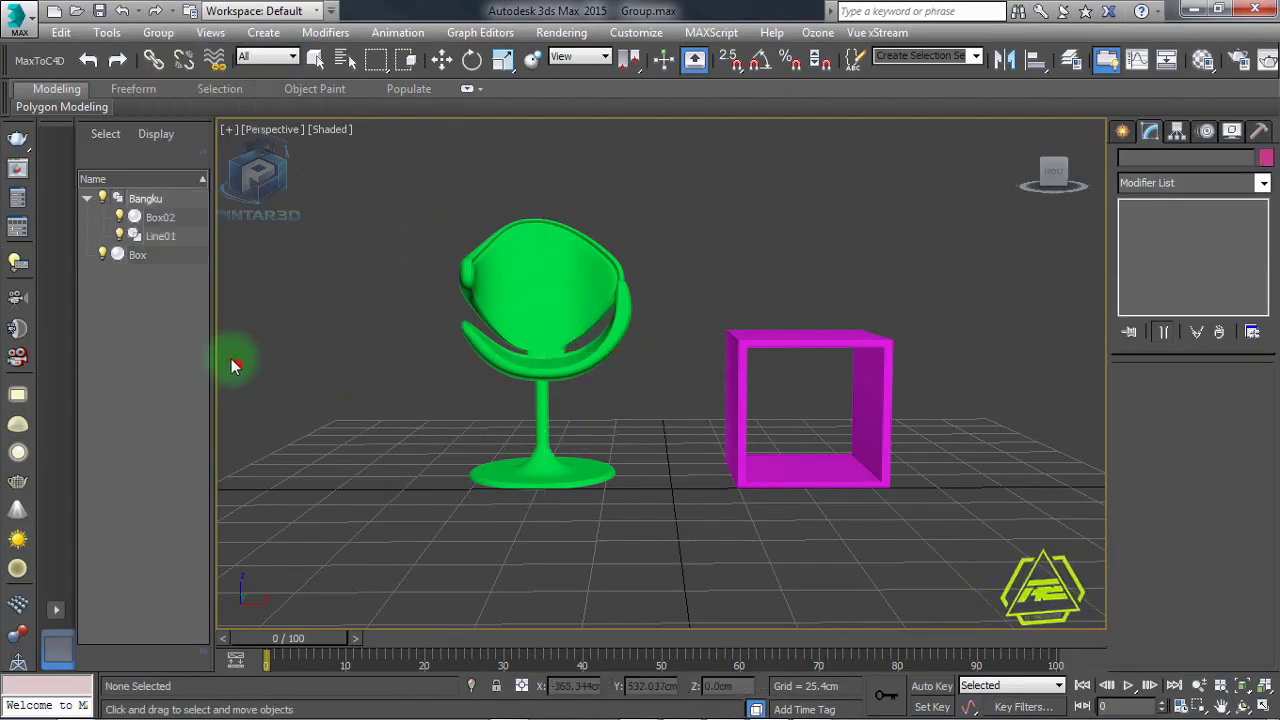
Step: Widen the Scene Explorer and ungroup the green chair group Bangku
{"action": "left_click_drag", "start_coordinate": [211, 296], "coordinate": [343, 292]}
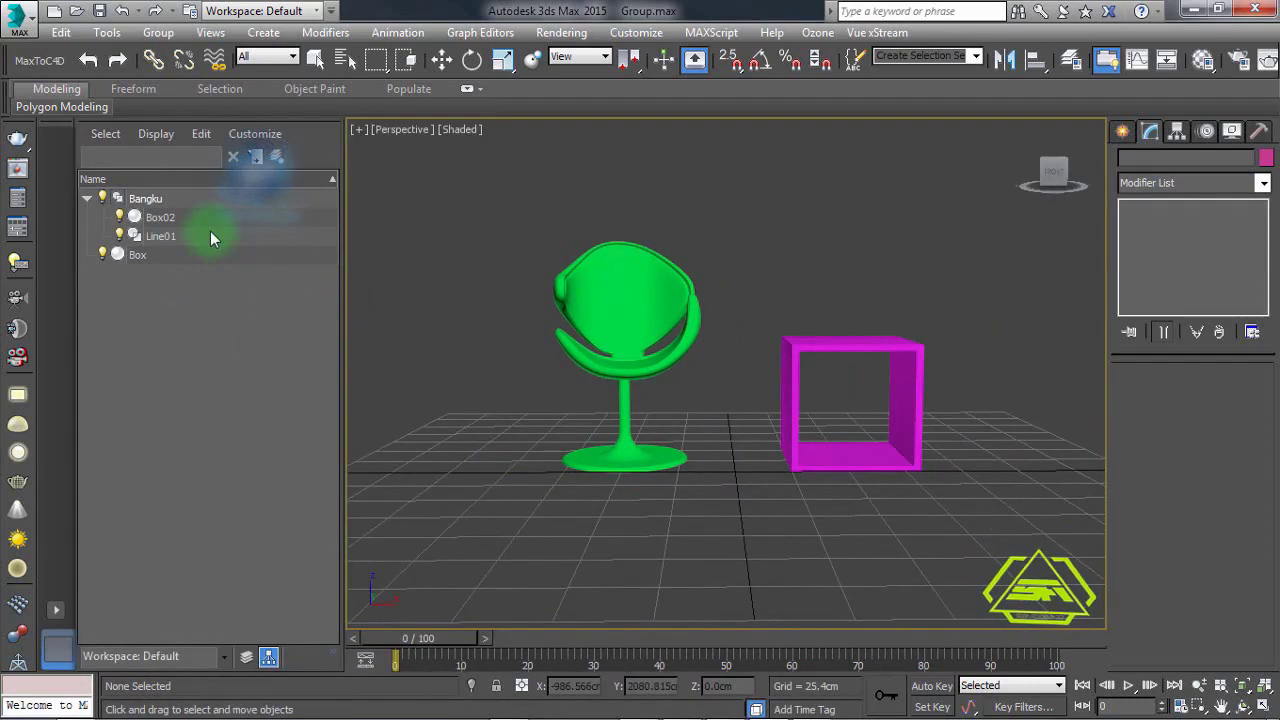
{"action": "left_click", "coordinate": [585, 311]}
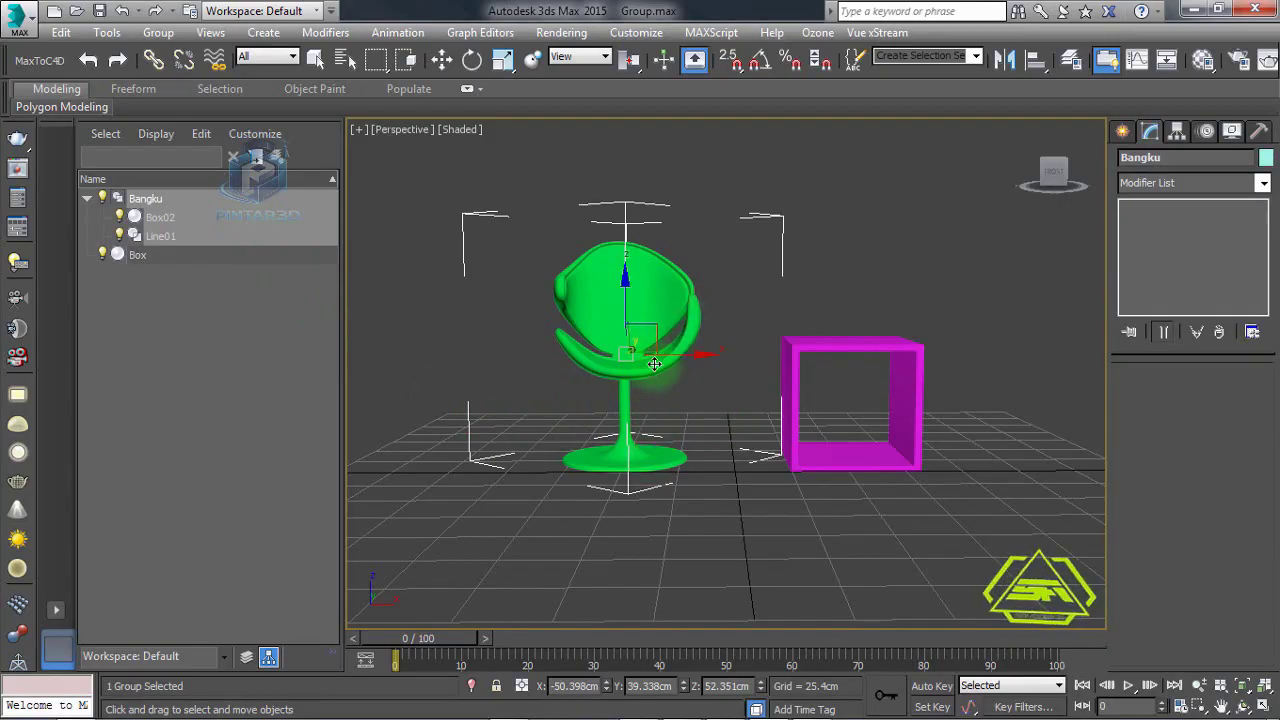
{"action": "left_click", "coordinate": [158, 32]}
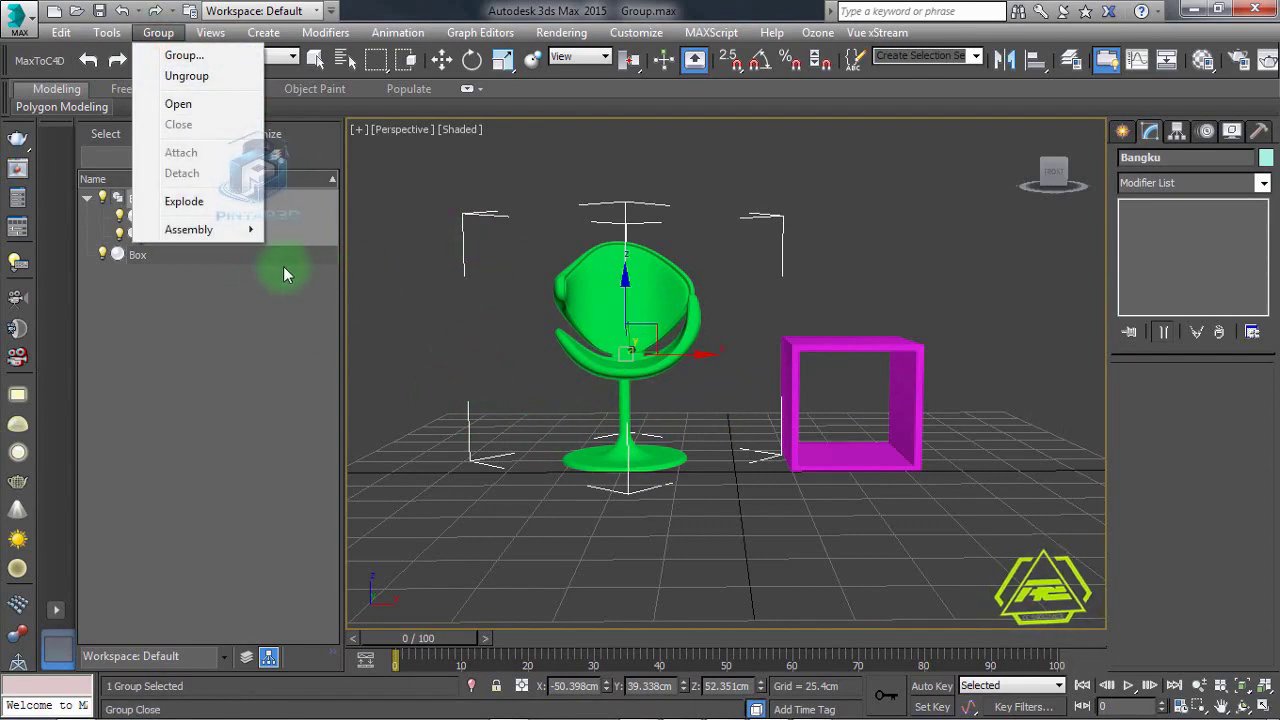
{"action": "left_click", "coordinate": [205, 76]}
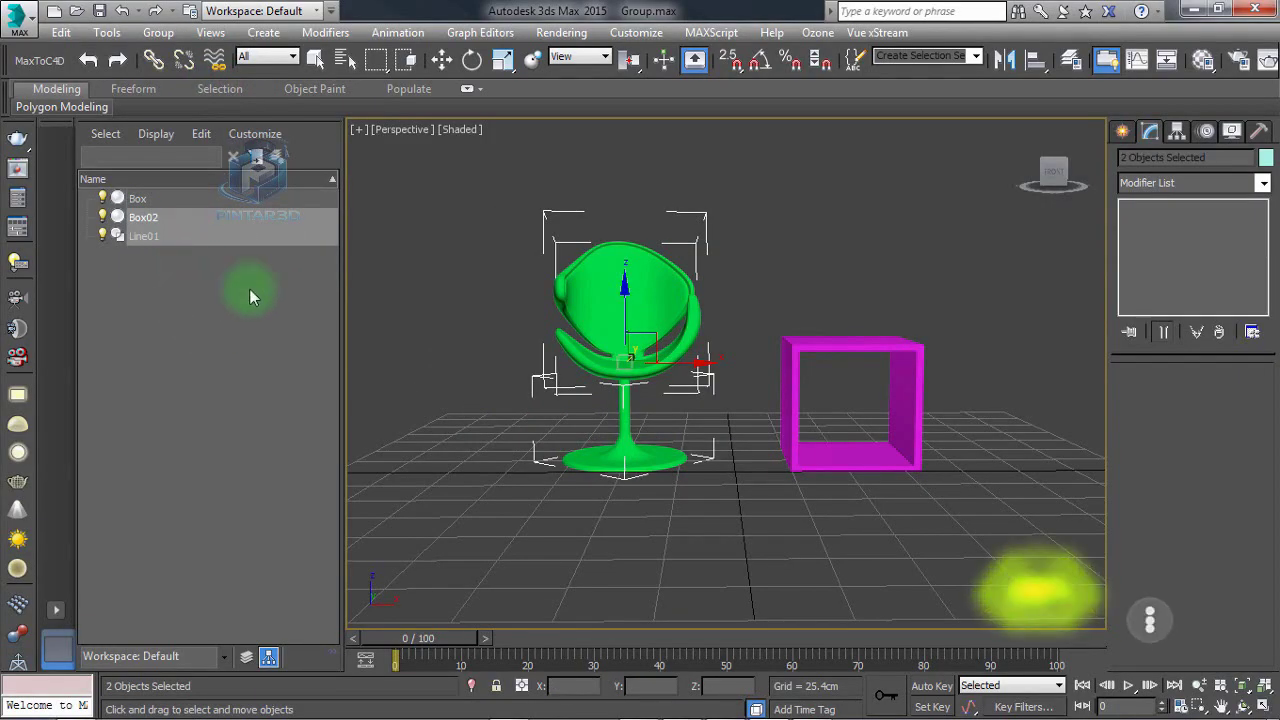
Step: Select the chair's stand Line01 and its seat Box02 separately, in the object list and in the viewport
{"action": "left_click", "coordinate": [169, 240]}
{"action": "left_click", "coordinate": [432, 280]}
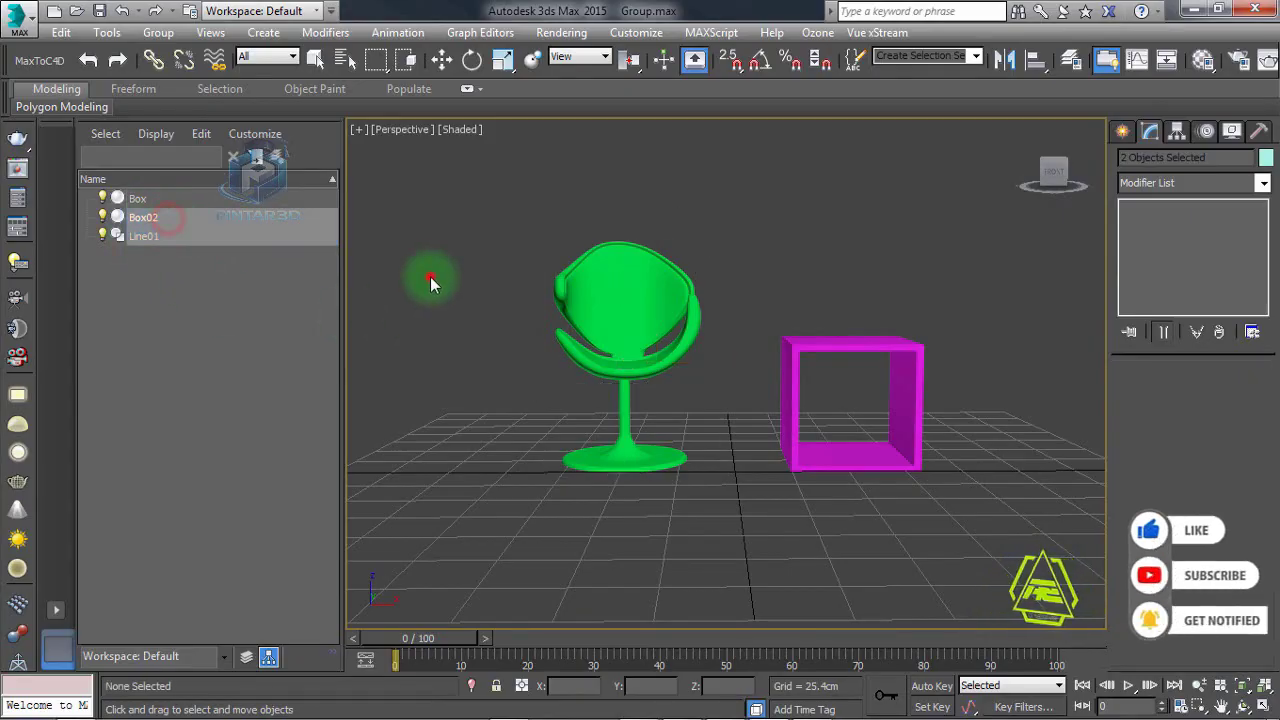
{"action": "left_click", "coordinate": [143, 236]}
{"action": "left_click", "coordinate": [143, 217]}
{"action": "left_click", "coordinate": [143, 236]}
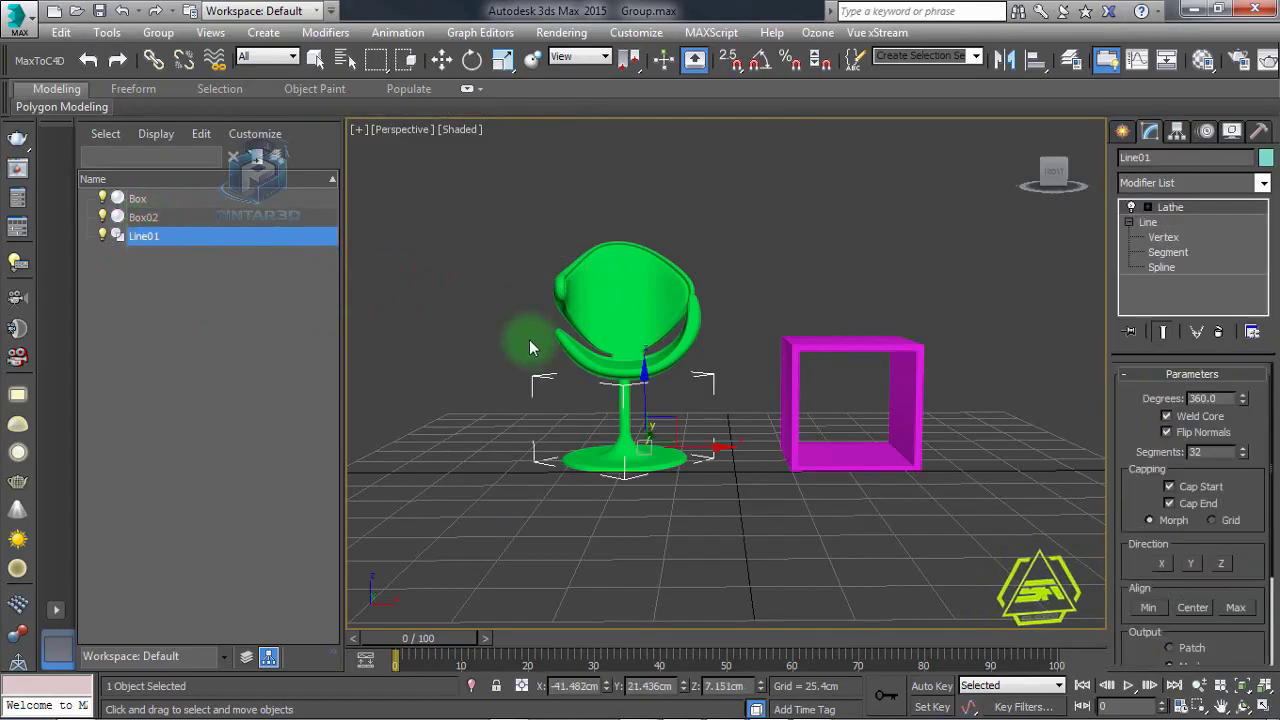
{"action": "left_click", "coordinate": [605, 355]}
{"action": "left_click", "coordinate": [619, 346]}
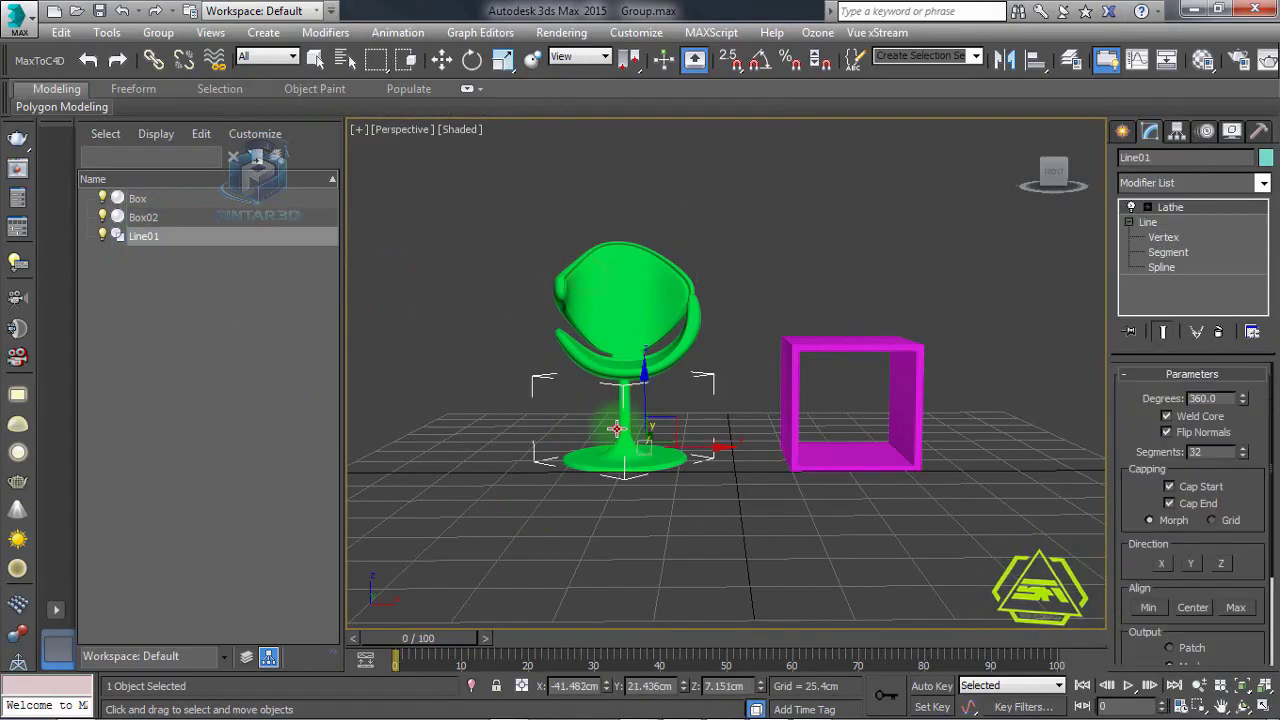
{"action": "left_click", "coordinate": [618, 335]}
{"action": "left_click", "coordinate": [617, 324]}
{"action": "left_click", "coordinate": [612, 308]}
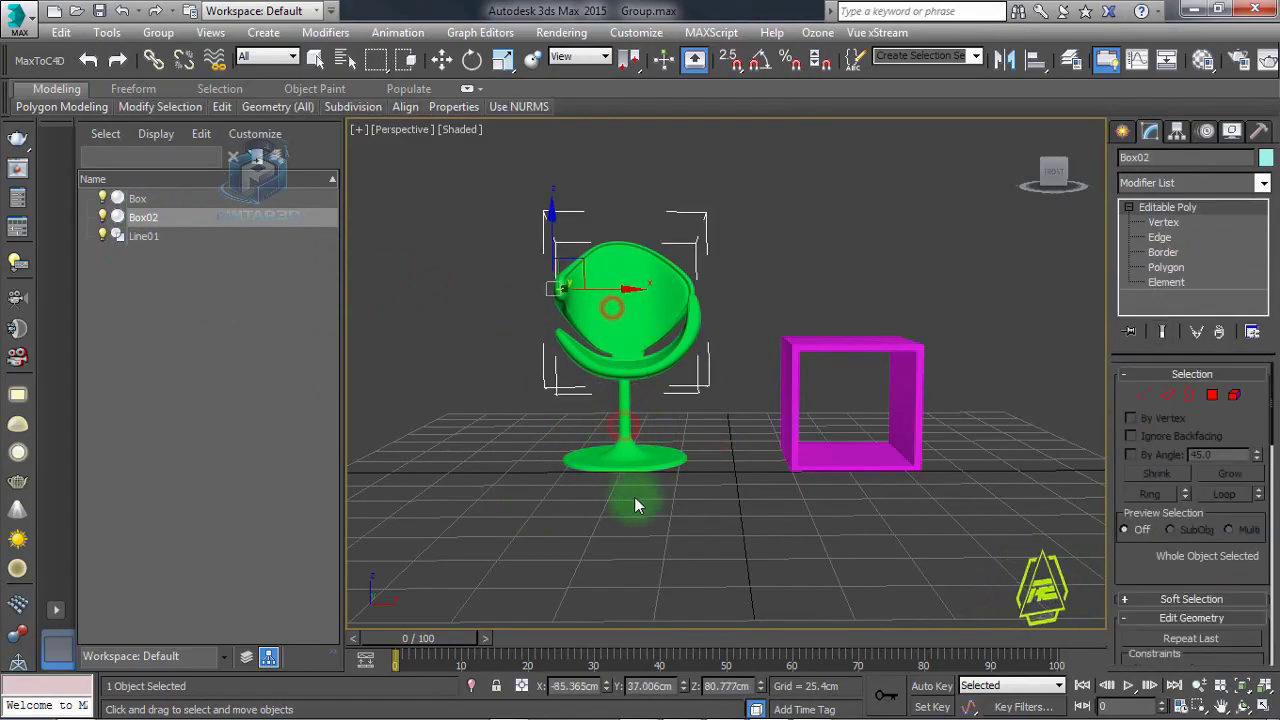
Step: Inspect the ungrouped chair from the side, selecting only its stand and clearing the selection
{"action": "middle_click_drag", "start_coordinate": [637, 506], "coordinate": [702, 524], "text": "alt"}
{"action": "scroll", "coordinate": [658, 357], "scroll_direction": "up", "scroll_amount": 2}
{"action": "middle_click_drag", "start_coordinate": [658, 357], "coordinate": [663, 495], "text": "alt"}
{"action": "left_click", "coordinate": [663, 495]}
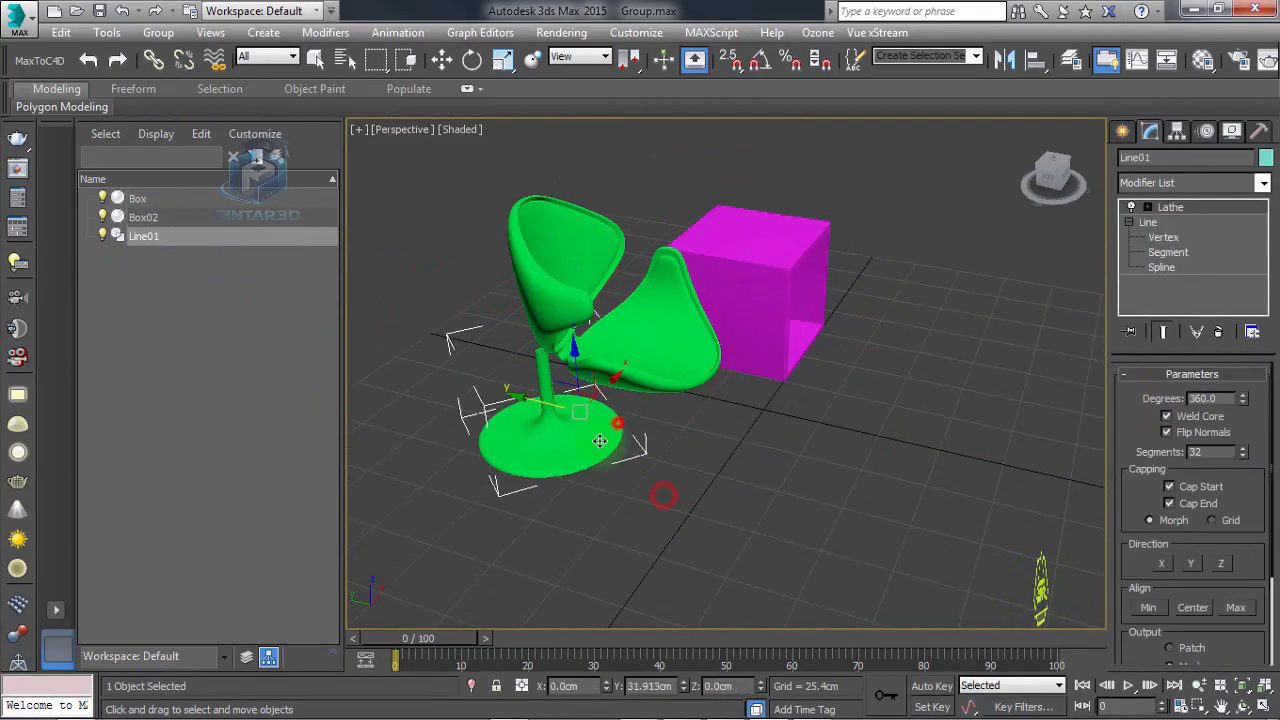
{"action": "middle_click_drag", "start_coordinate": [749, 529], "coordinate": [718, 506], "text": "alt"}
{"action": "scroll", "coordinate": [641, 337], "scroll_direction": "up", "scroll_amount": 2}
{"action": "middle_click_drag", "start_coordinate": [641, 337], "coordinate": [676, 351]}
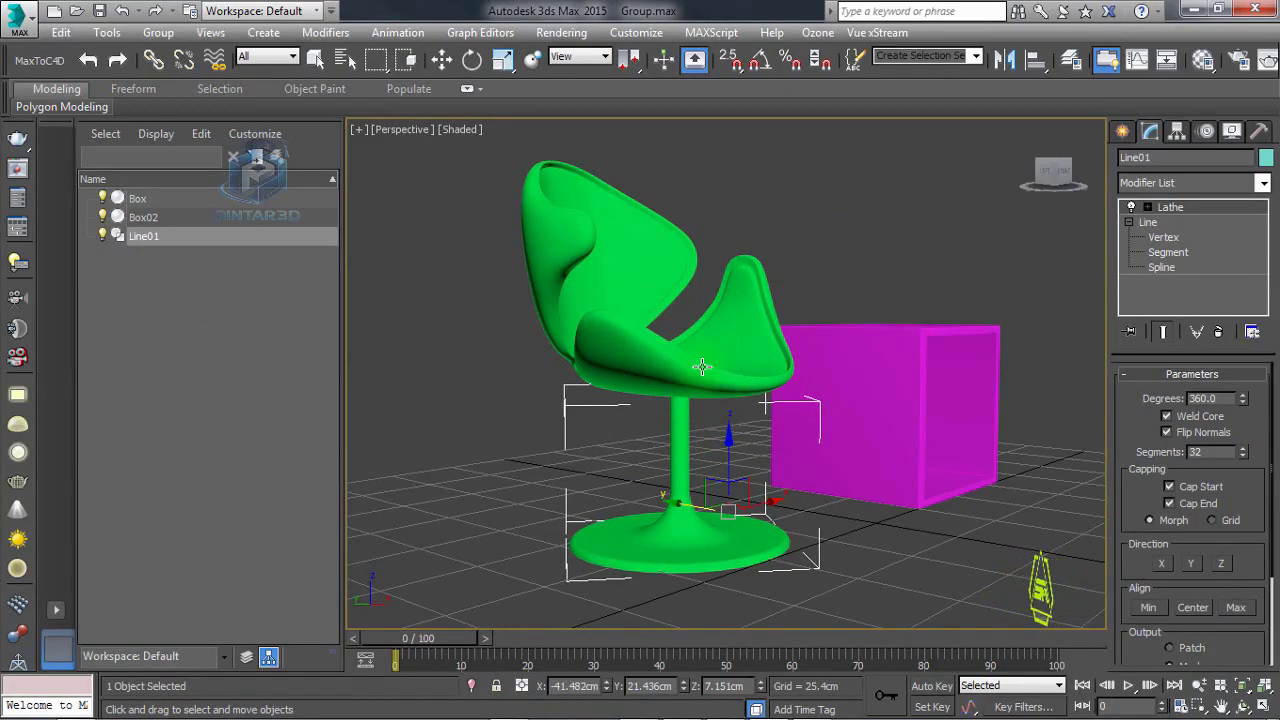
{"action": "left_click", "coordinate": [494, 417]}
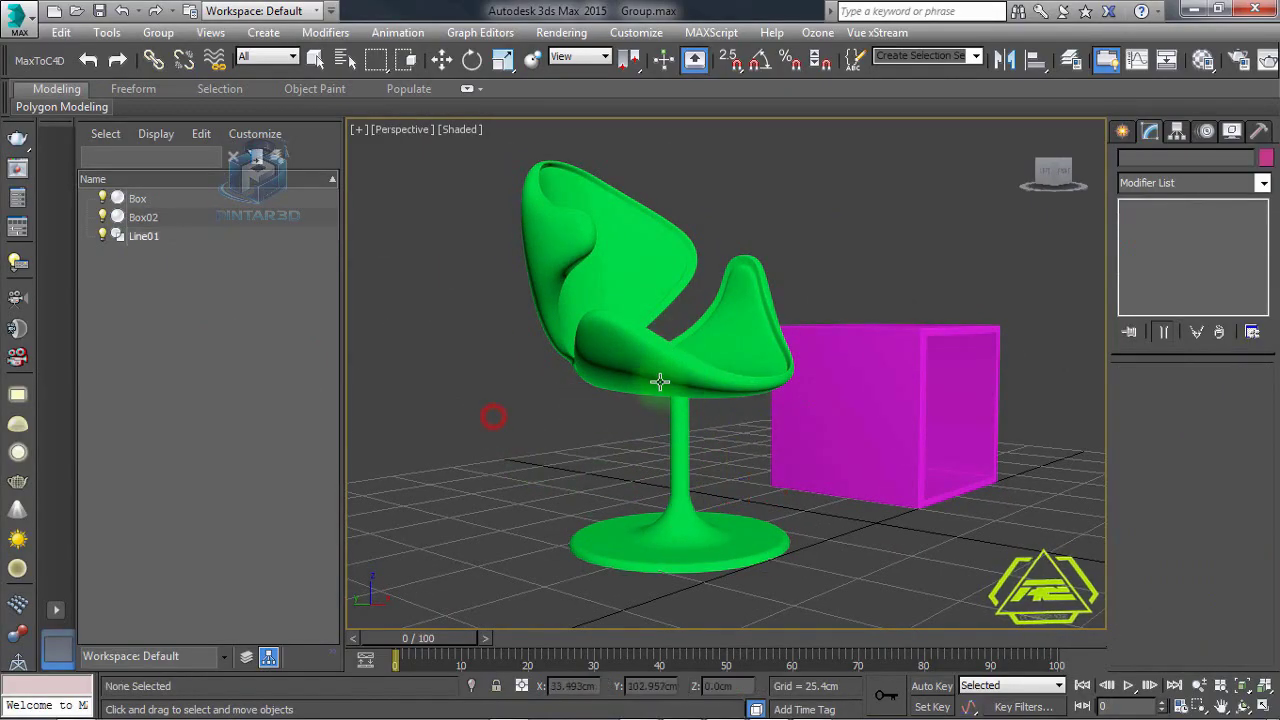
Step: Group the chair's stand Line01 and seat Box02 under the name Bangku
{"action": "middle_click_drag", "start_coordinate": [732, 490], "coordinate": [751, 357]}
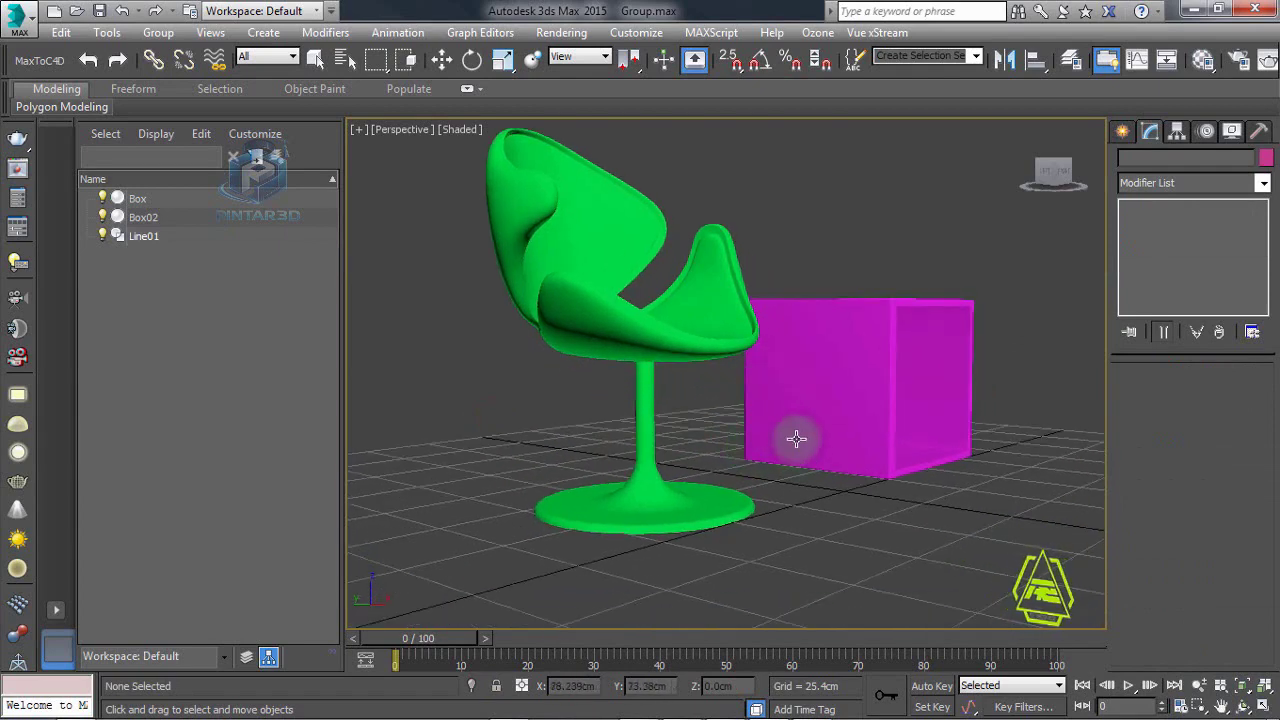
{"action": "middle_click_drag", "start_coordinate": [794, 437], "coordinate": [788, 457]}
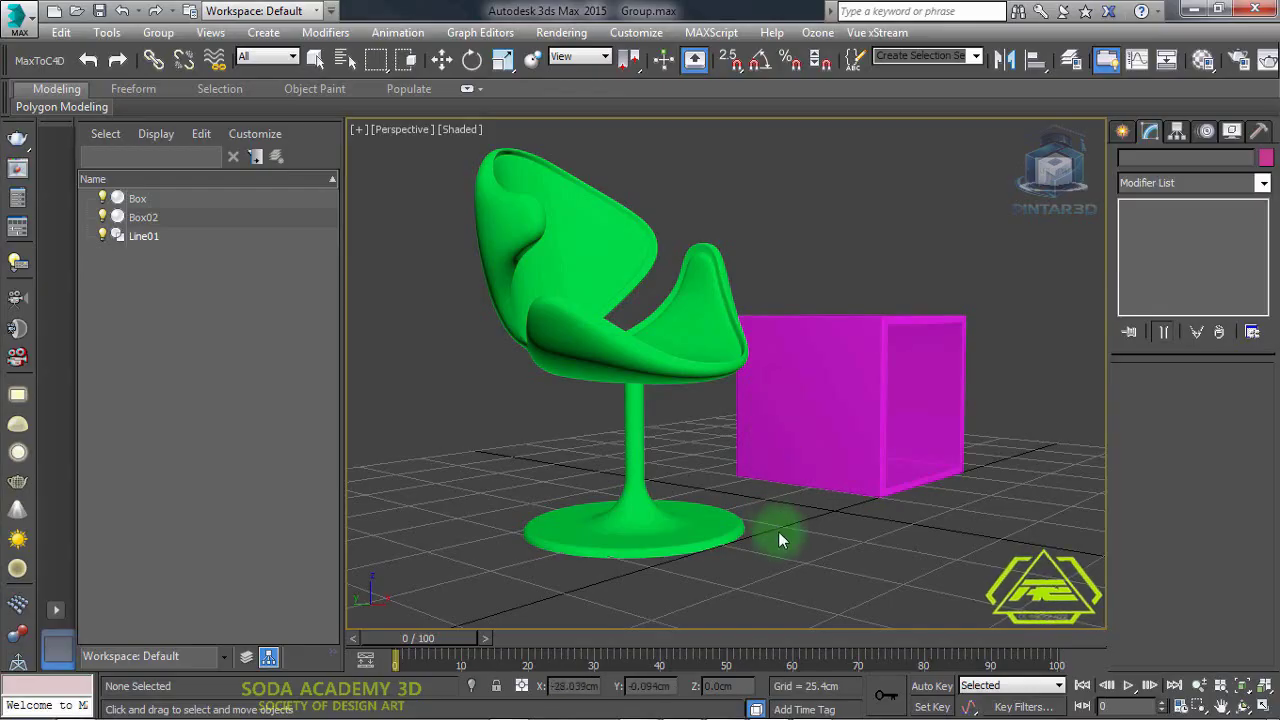
{"action": "middle_click_drag", "start_coordinate": [777, 531], "coordinate": [868, 467], "text": "alt"}
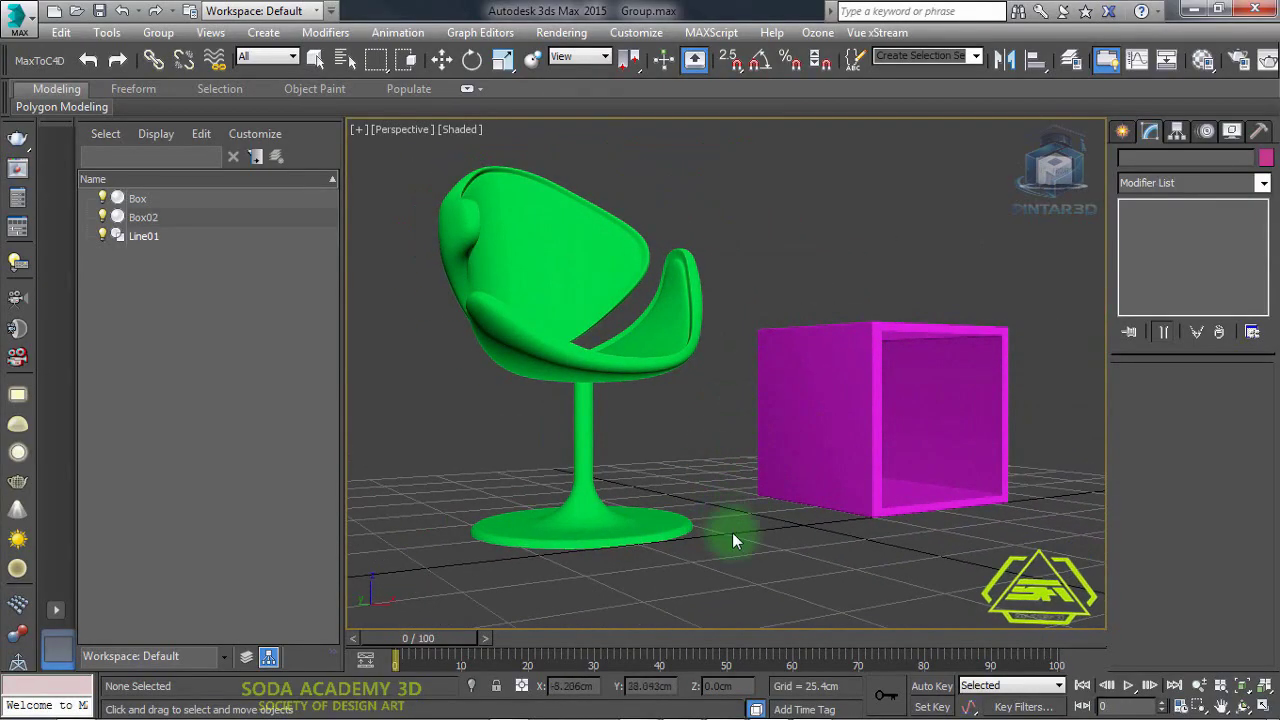
{"action": "middle_click_drag", "start_coordinate": [734, 534], "coordinate": [724, 464], "text": "alt"}
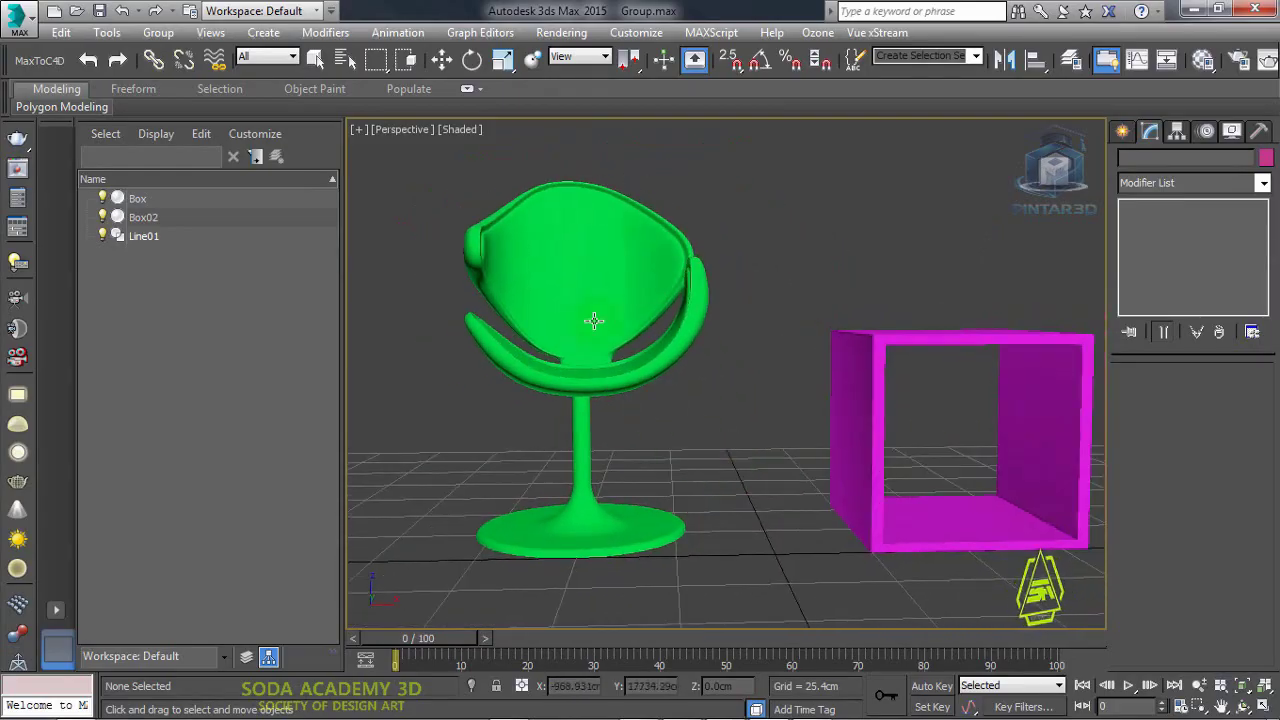
{"action": "left_click", "coordinate": [569, 449]}
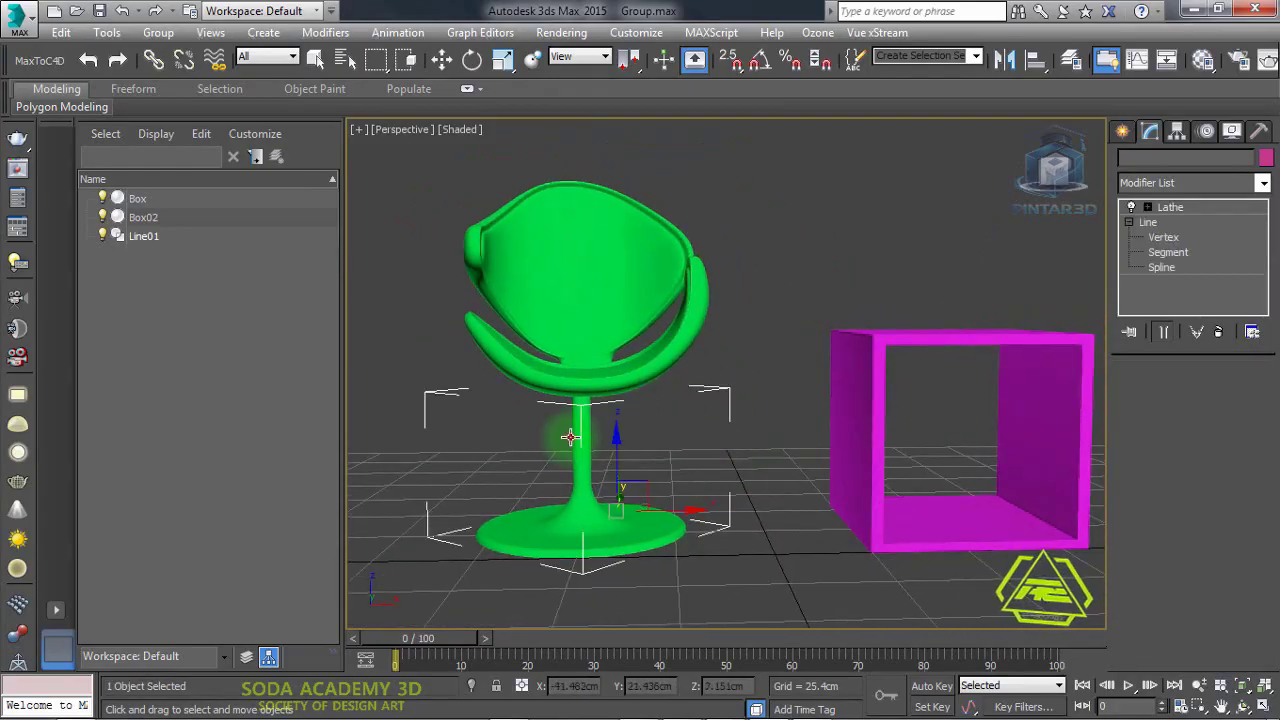
{"action": "left_click", "coordinate": [586, 313], "text": "ctrl"}
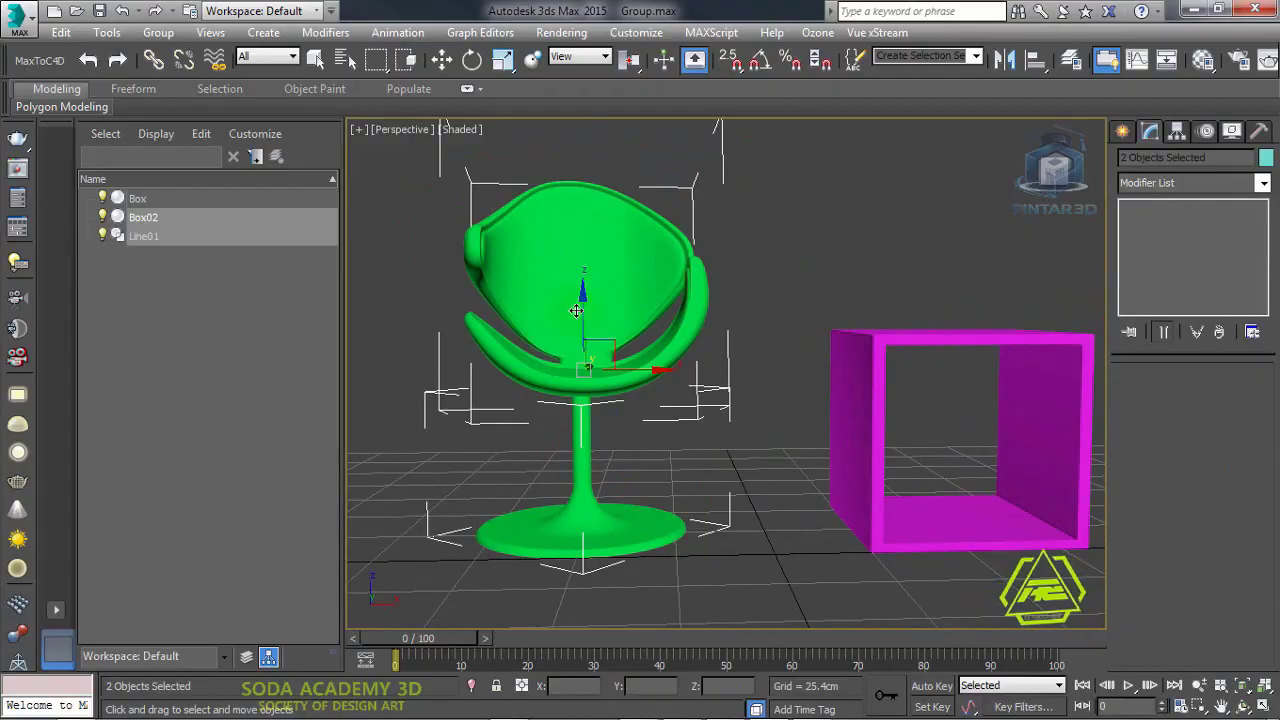
{"action": "left_click", "coordinate": [155, 33]}
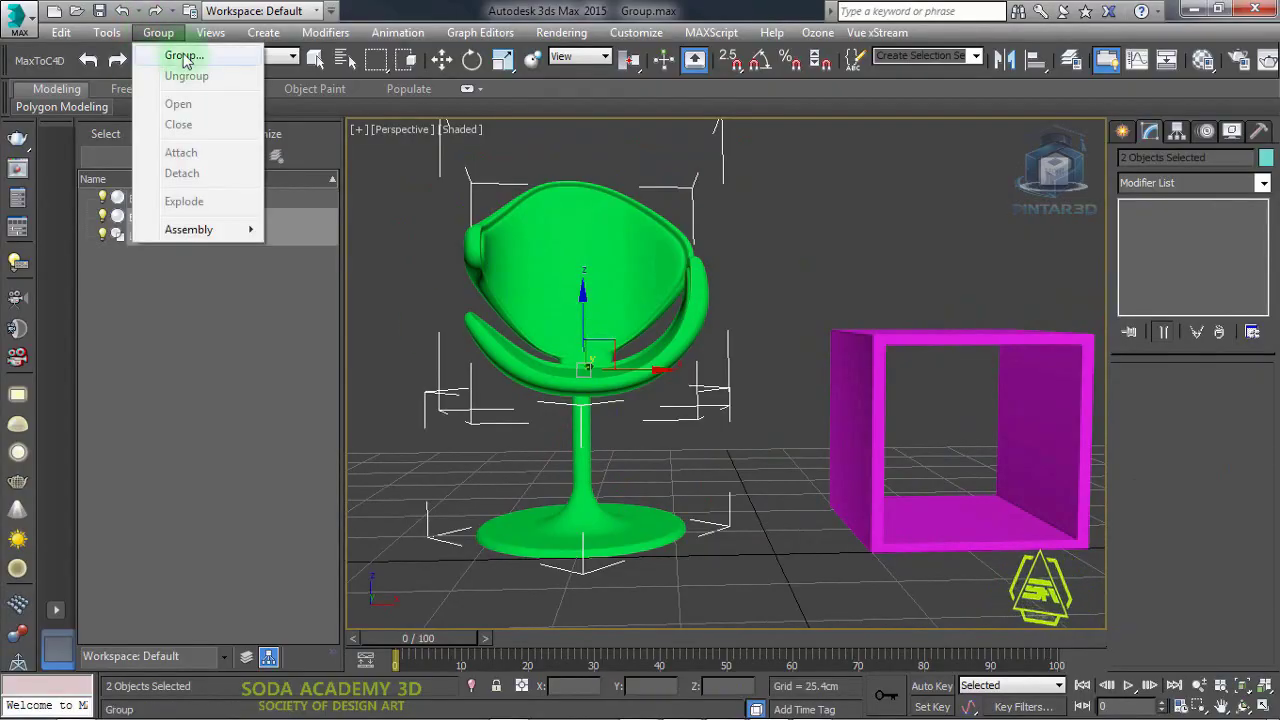
{"action": "left_click", "coordinate": [183, 56]}
{"action": "left_click_drag", "start_coordinate": [651, 310], "coordinate": [739, 258]}
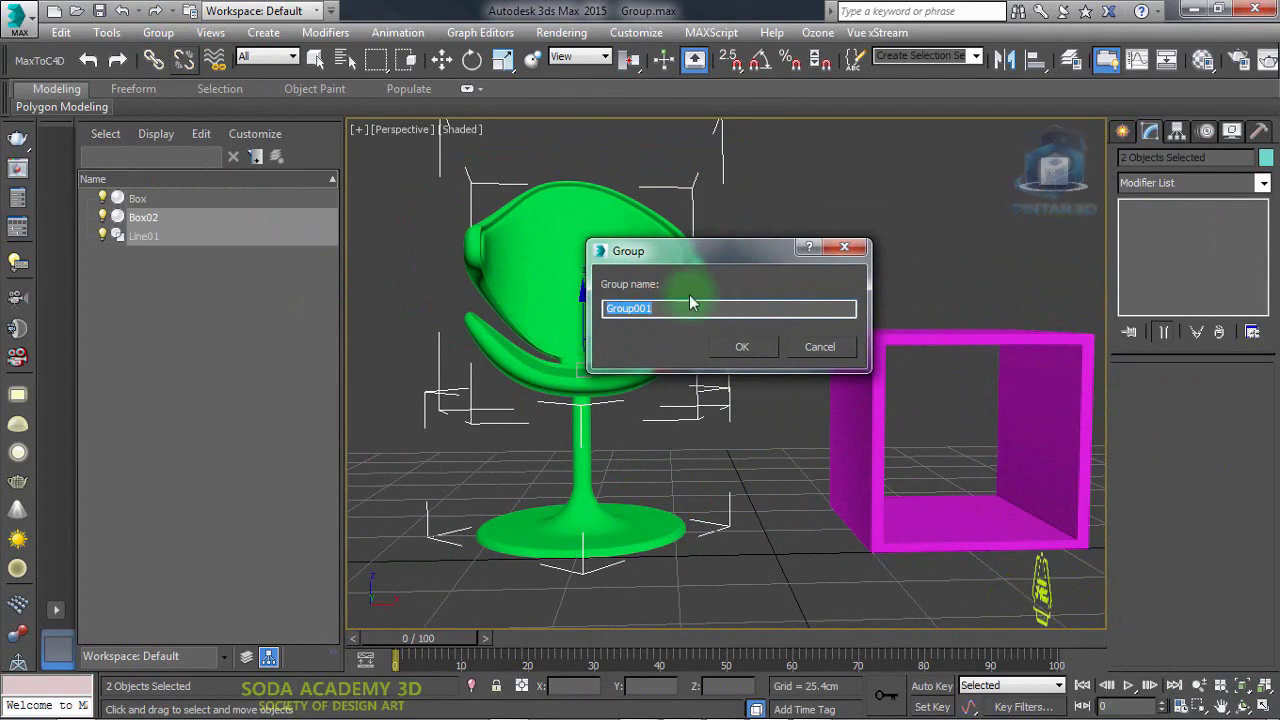
{"action": "left_click_drag", "start_coordinate": [673, 308], "coordinate": [582, 308]}
{"action": "type", "text": "Bangku"}
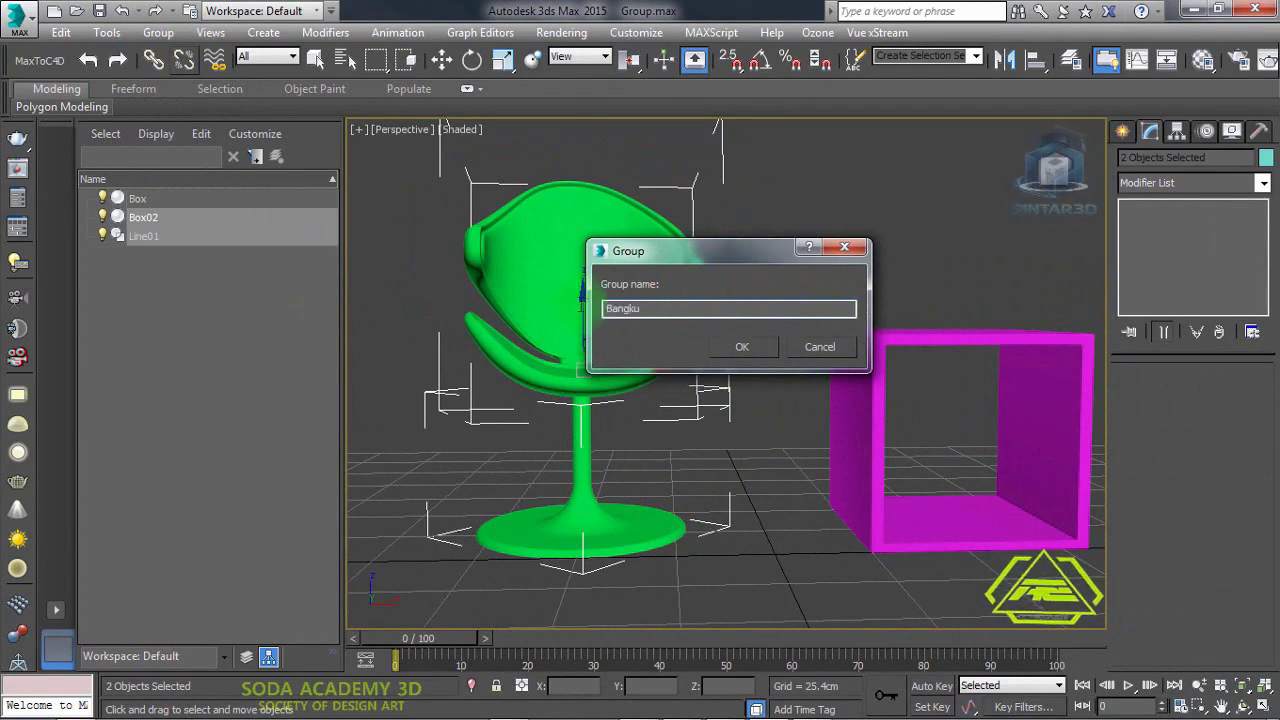
{"action": "left_click", "coordinate": [742, 347]}
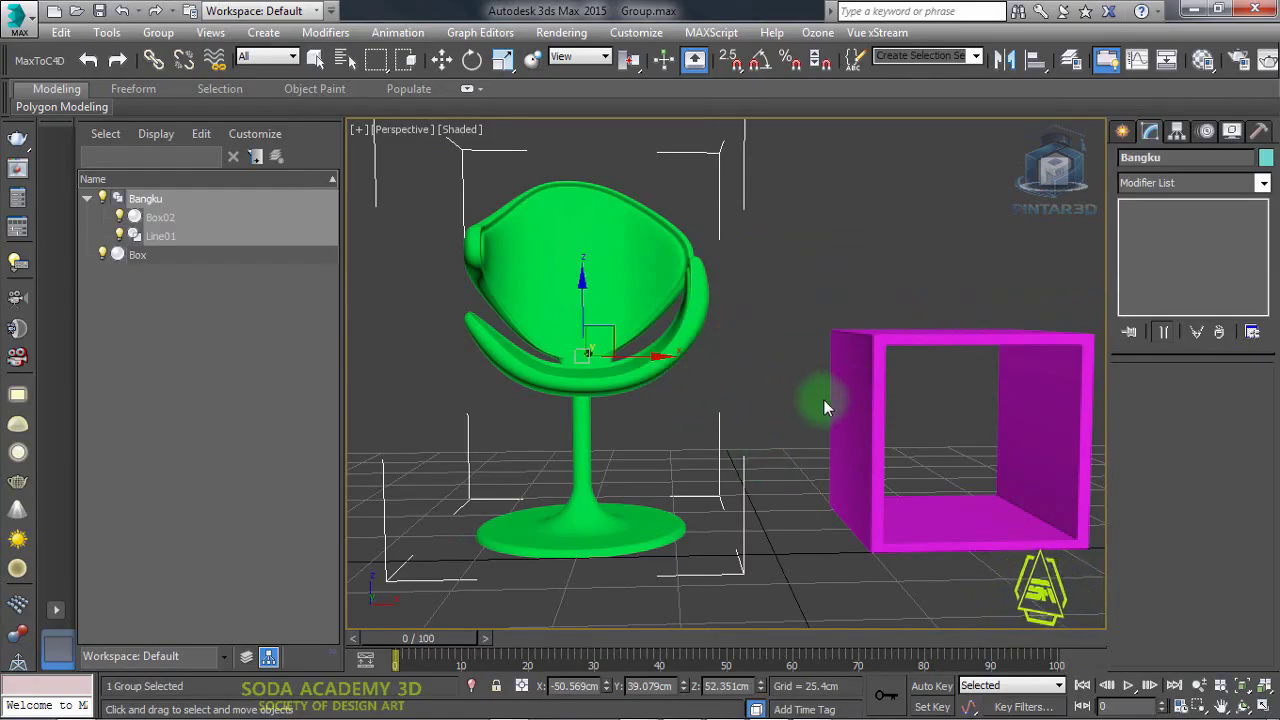
Step: Check that the chair selects as one group by picking its base, and clear the selection
{"action": "left_click", "coordinate": [797, 470]}
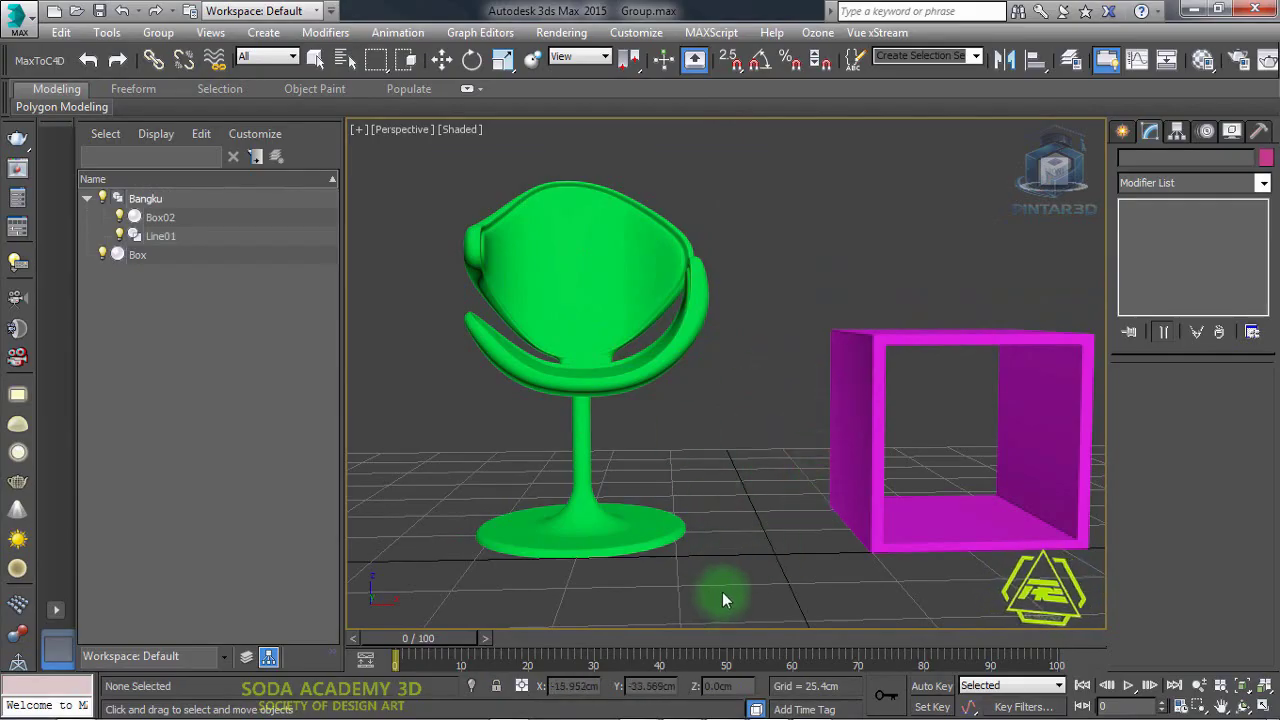
{"action": "middle_click_drag", "start_coordinate": [724, 540], "coordinate": [630, 367], "text": "alt"}
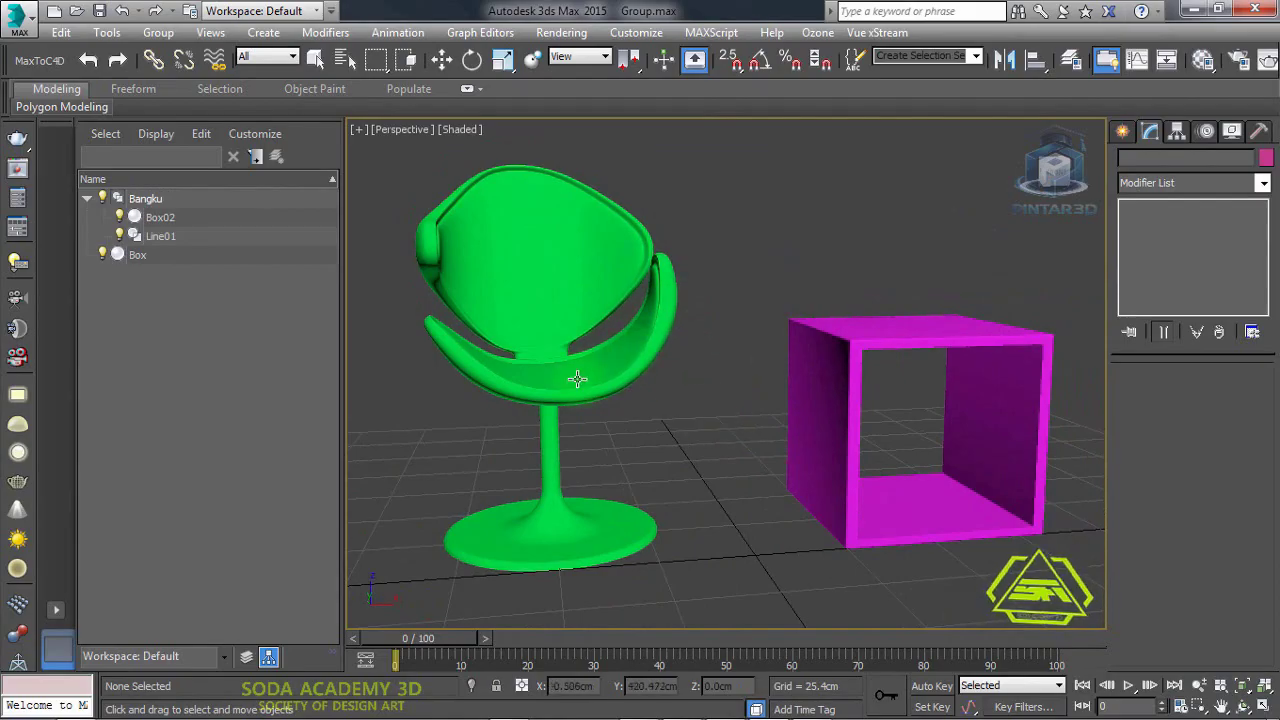
{"action": "left_click", "coordinate": [557, 516]}
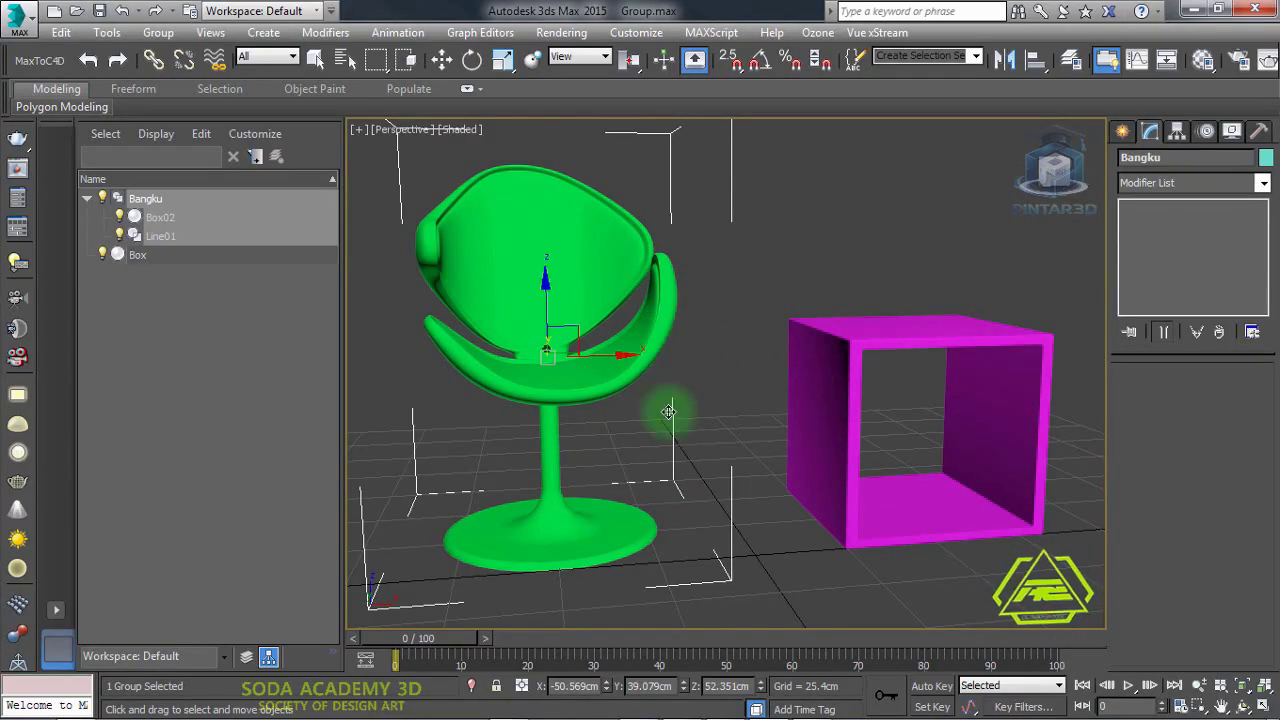
{"action": "left_click", "coordinate": [777, 458]}
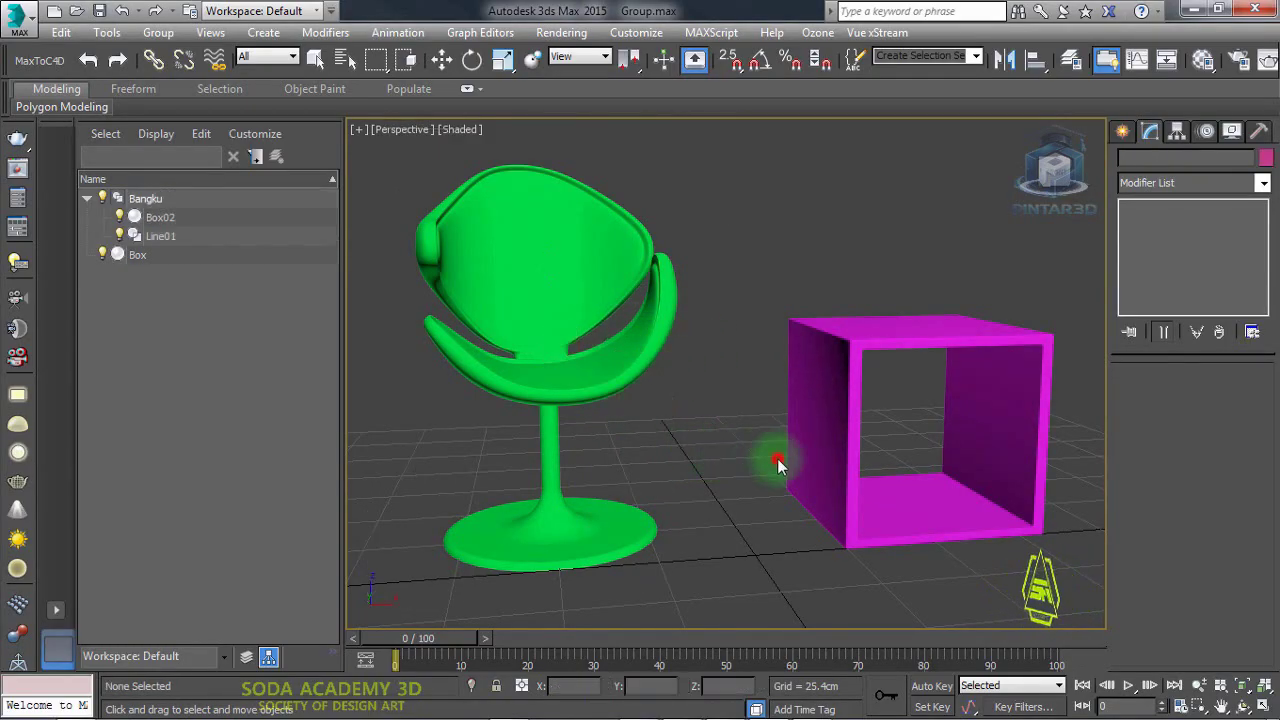
{"action": "middle_click_drag", "start_coordinate": [777, 458], "coordinate": [652, 390], "text": "alt"}
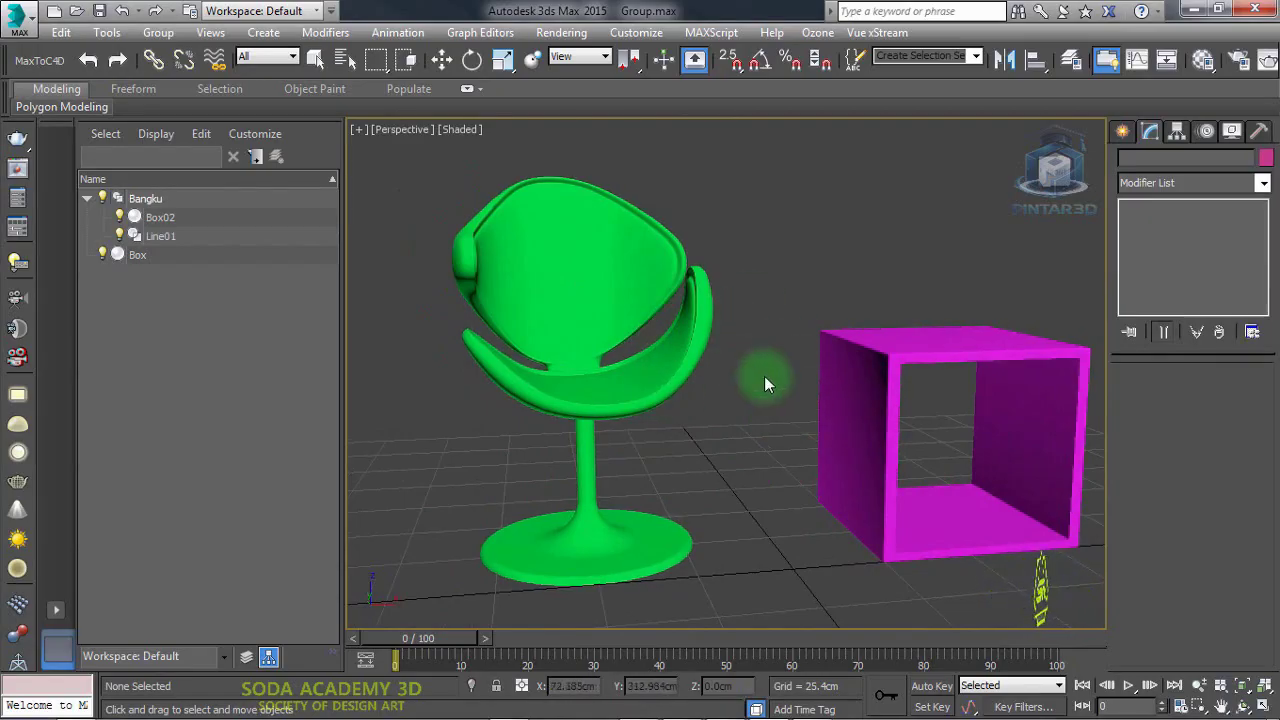
{"action": "middle_click_drag", "start_coordinate": [803, 448], "coordinate": [776, 433]}
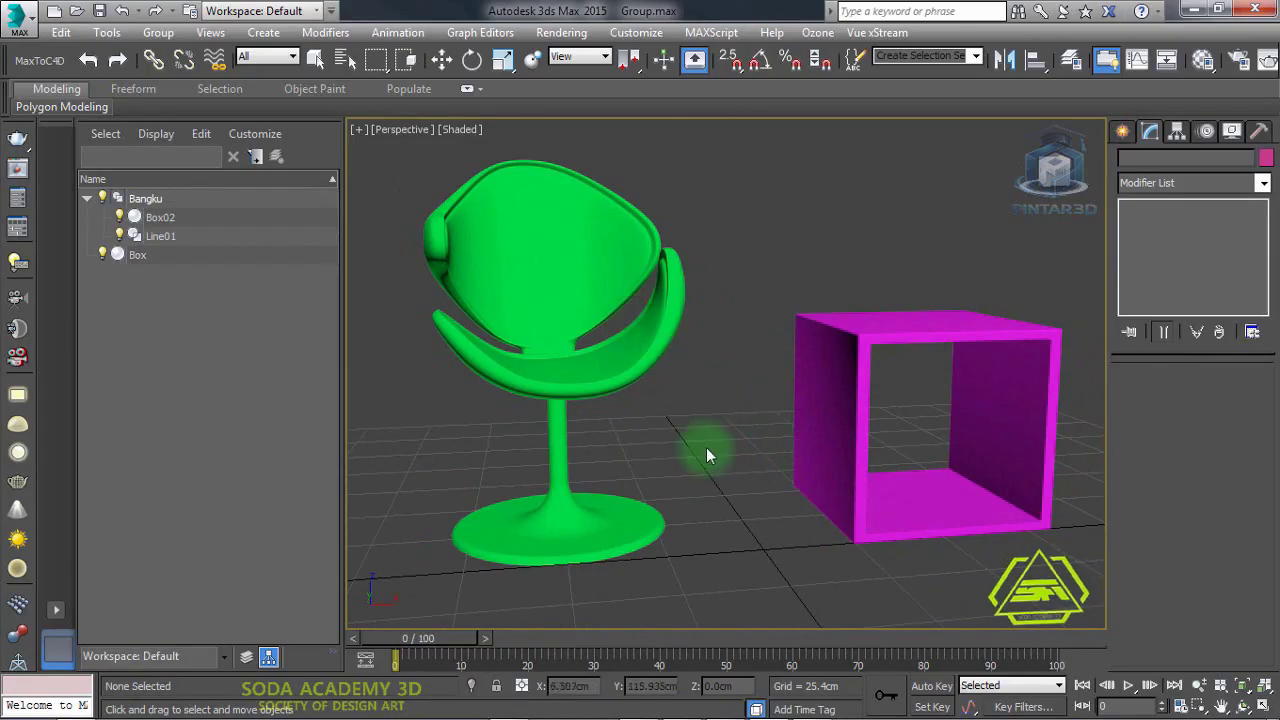
{"action": "middle_click_drag", "start_coordinate": [606, 356], "coordinate": [612, 357]}
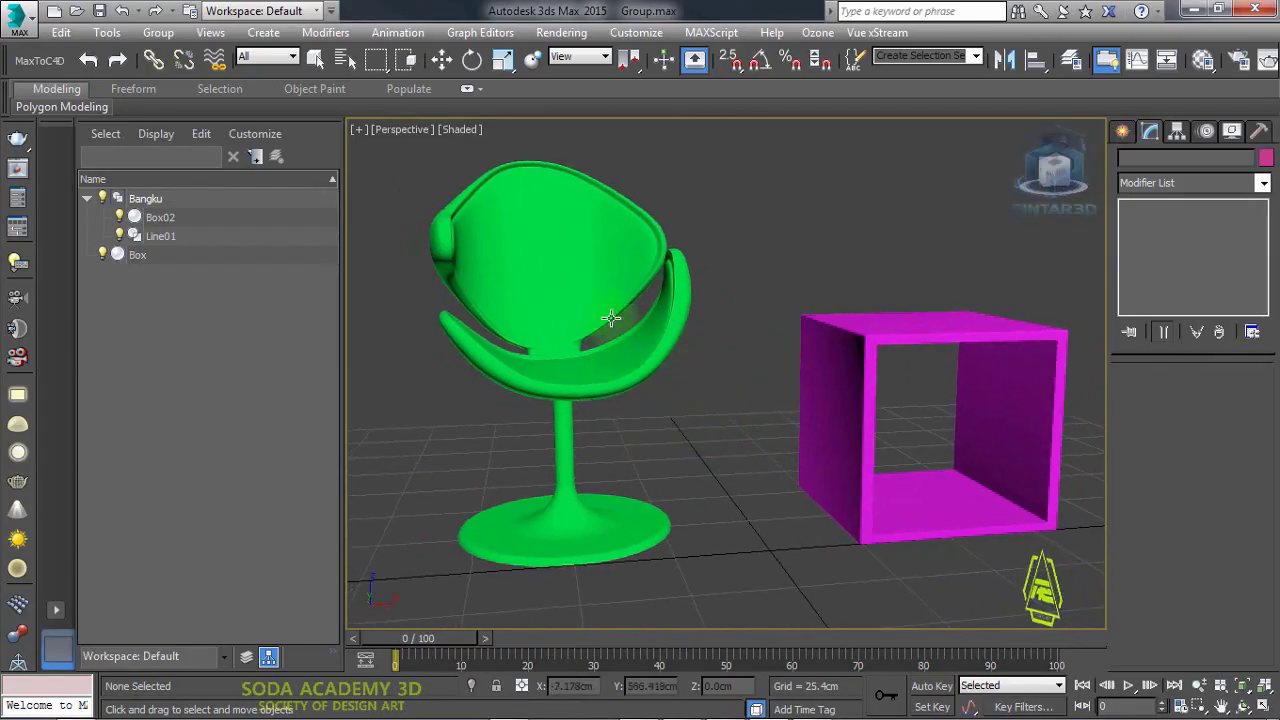
Step: Ungroup the chair group Bangku and select its parts Box02 and Line01 one at a time in the object list
{"action": "left_click", "coordinate": [594, 393]}
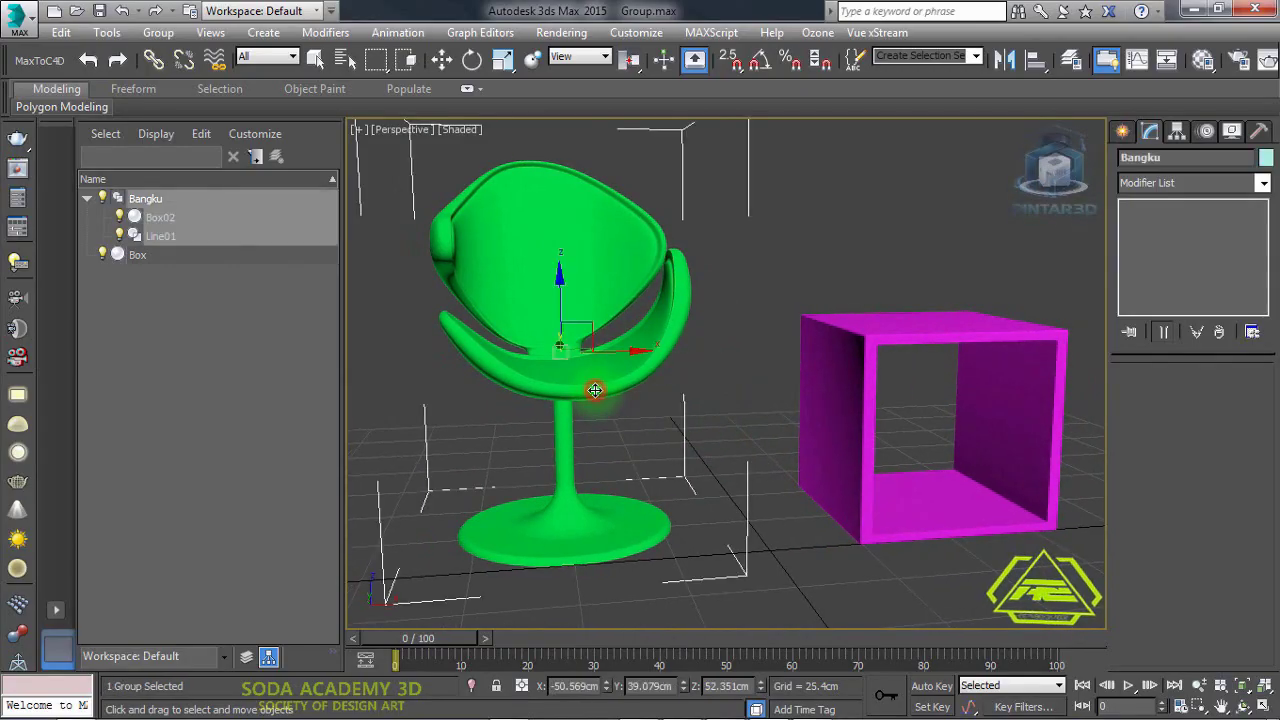
{"action": "left_click", "coordinate": [158, 32]}
{"action": "left_click", "coordinate": [180, 66]}
{"action": "left_click", "coordinate": [412, 306]}
{"action": "left_click", "coordinate": [140, 217]}
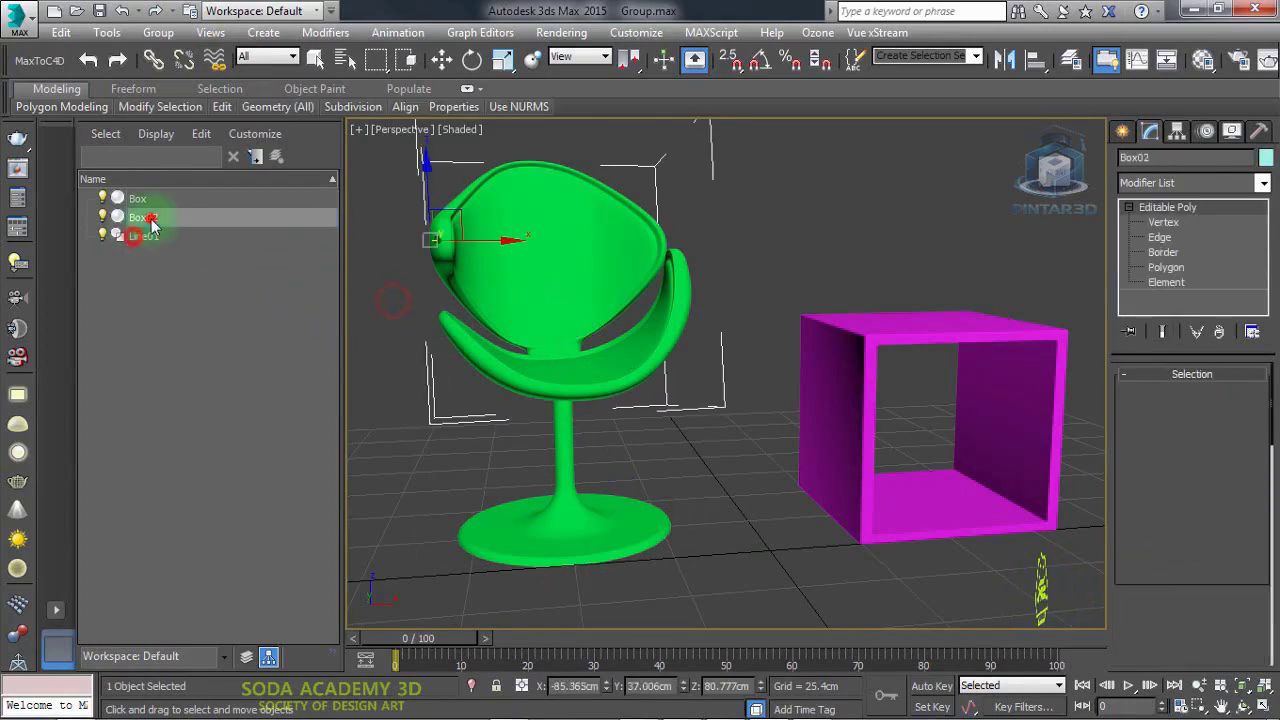
{"action": "left_click", "coordinate": [143, 236]}
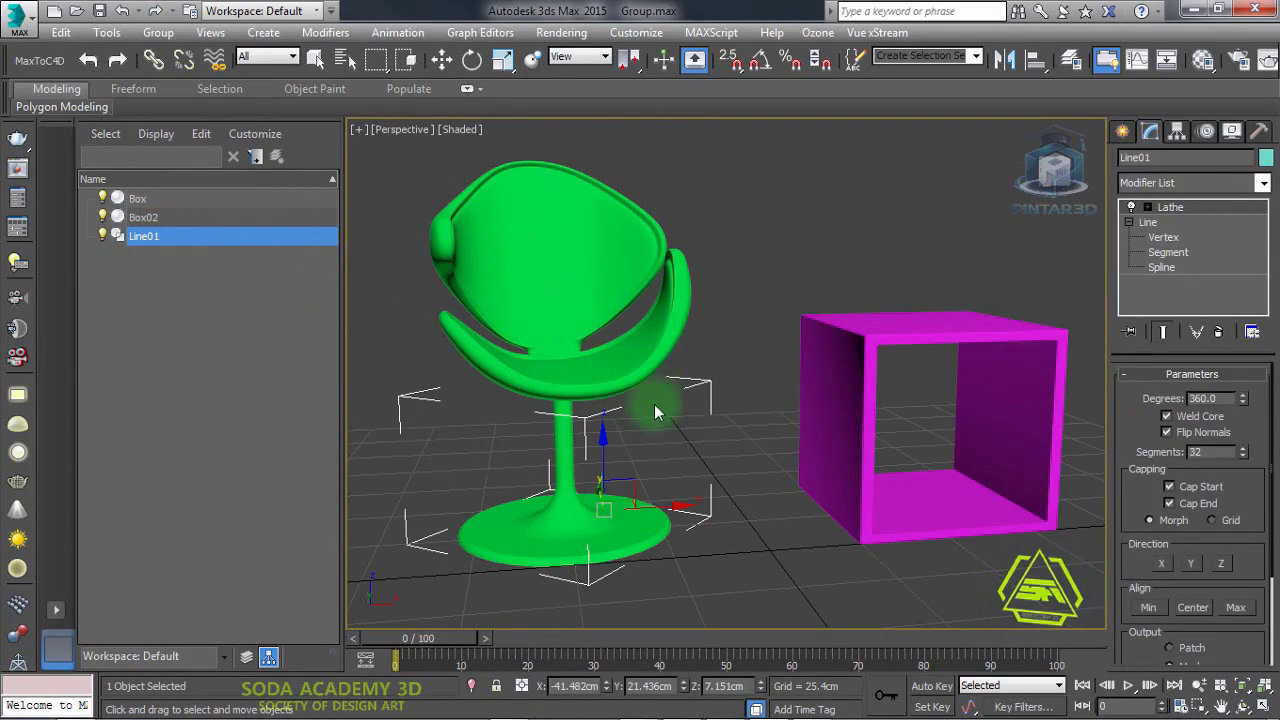
{"action": "left_click", "coordinate": [734, 354]}
Step: Group the stand Line01 and seat Box02 again under the name Bnagku
{"action": "middle_click_drag", "start_coordinate": [734, 354], "coordinate": [749, 402], "text": "alt"}
{"action": "scroll", "coordinate": [749, 431], "scroll_direction": "down", "scroll_amount": 3}
{"action": "scroll", "coordinate": [749, 431], "scroll_direction": "up", "scroll_amount": 3}
{"action": "left_click", "coordinate": [148, 236]}
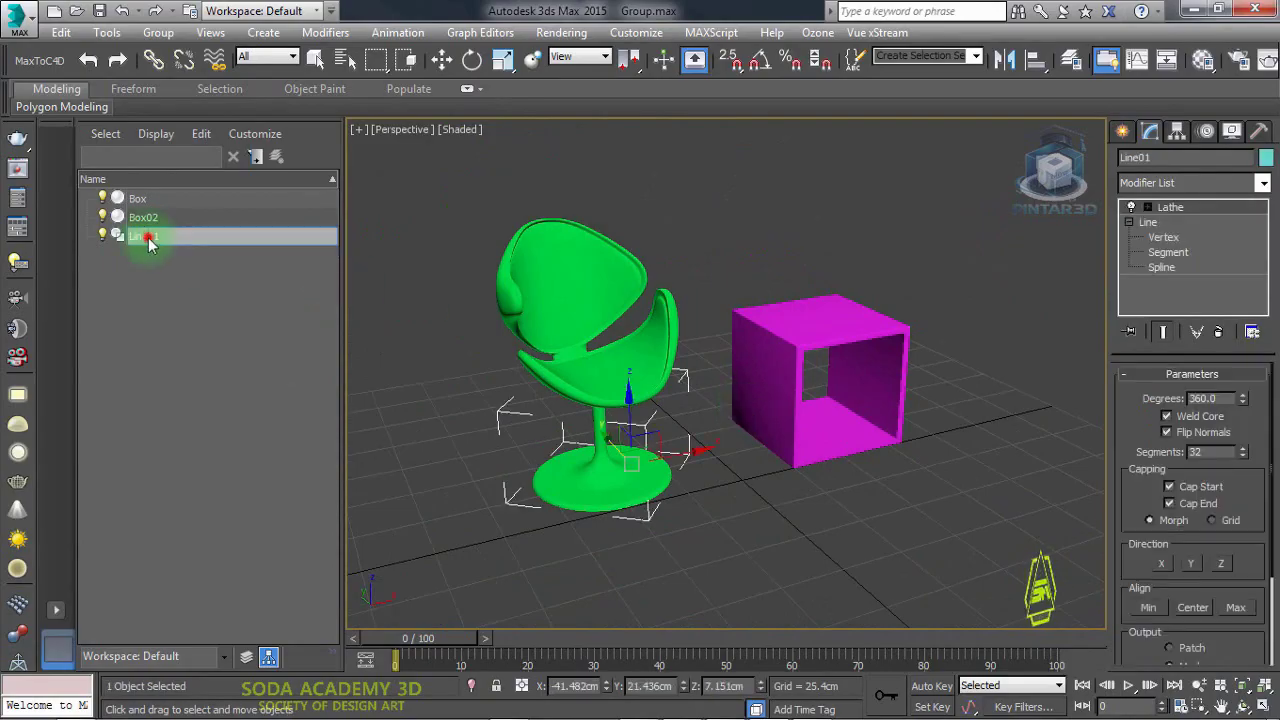
{"action": "left_click", "coordinate": [143, 217], "text": "ctrl"}
{"action": "left_click", "coordinate": [158, 32]}
{"action": "left_click", "coordinate": [182, 52]}
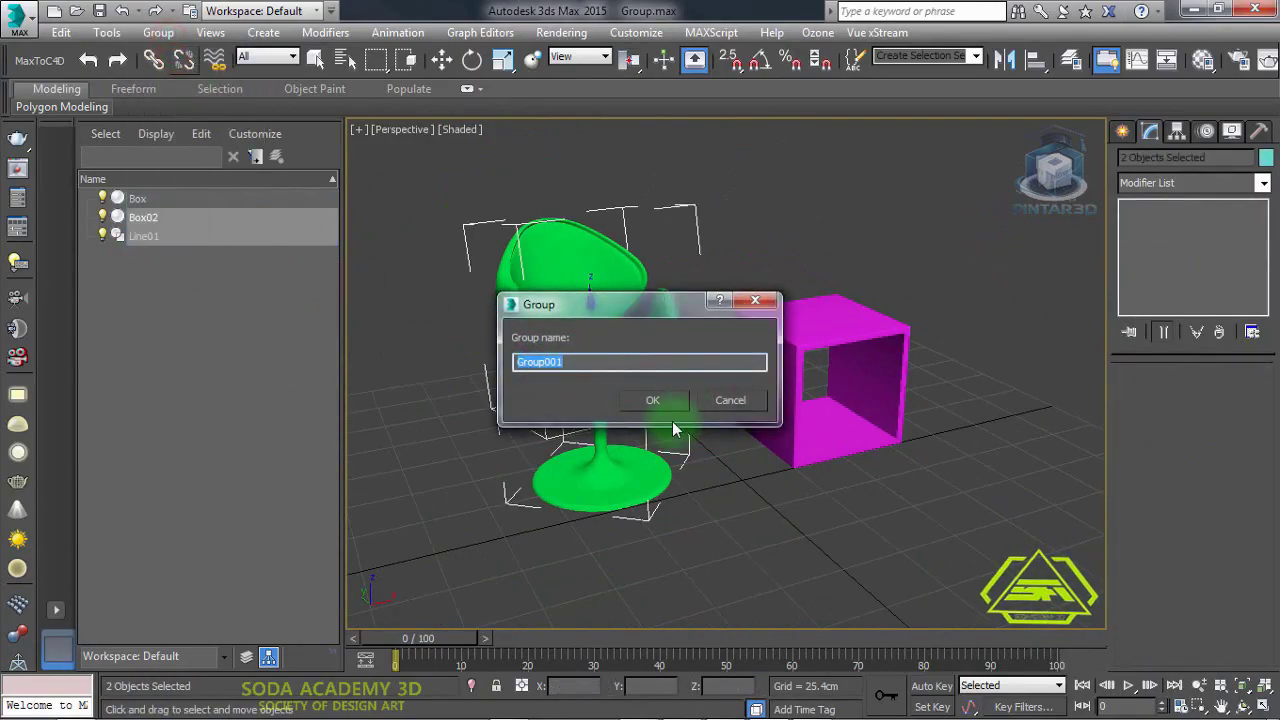
{"action": "type", "text": "Bnagku"}
{"action": "key", "text": "Return"}
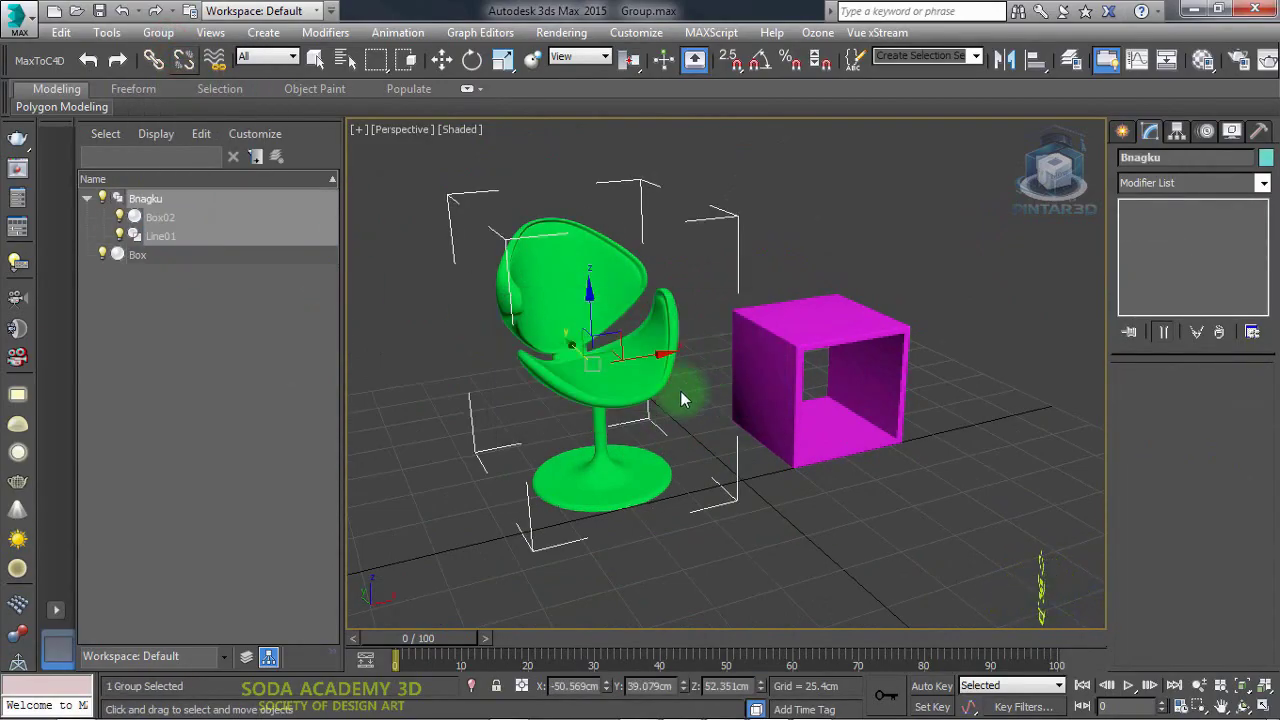
Step: Open the chair group Bnagku and select its seat and stand individually in the viewport
{"action": "left_click", "coordinate": [158, 32]}
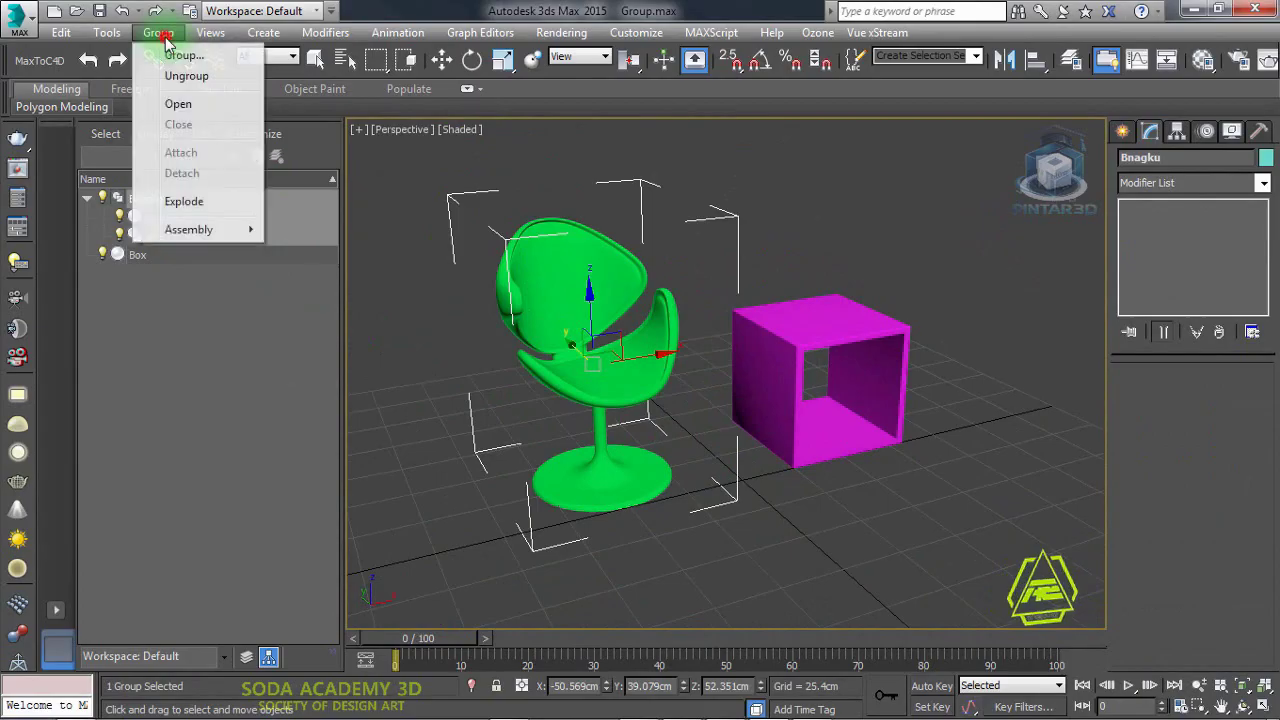
{"action": "left_click", "coordinate": [208, 104]}
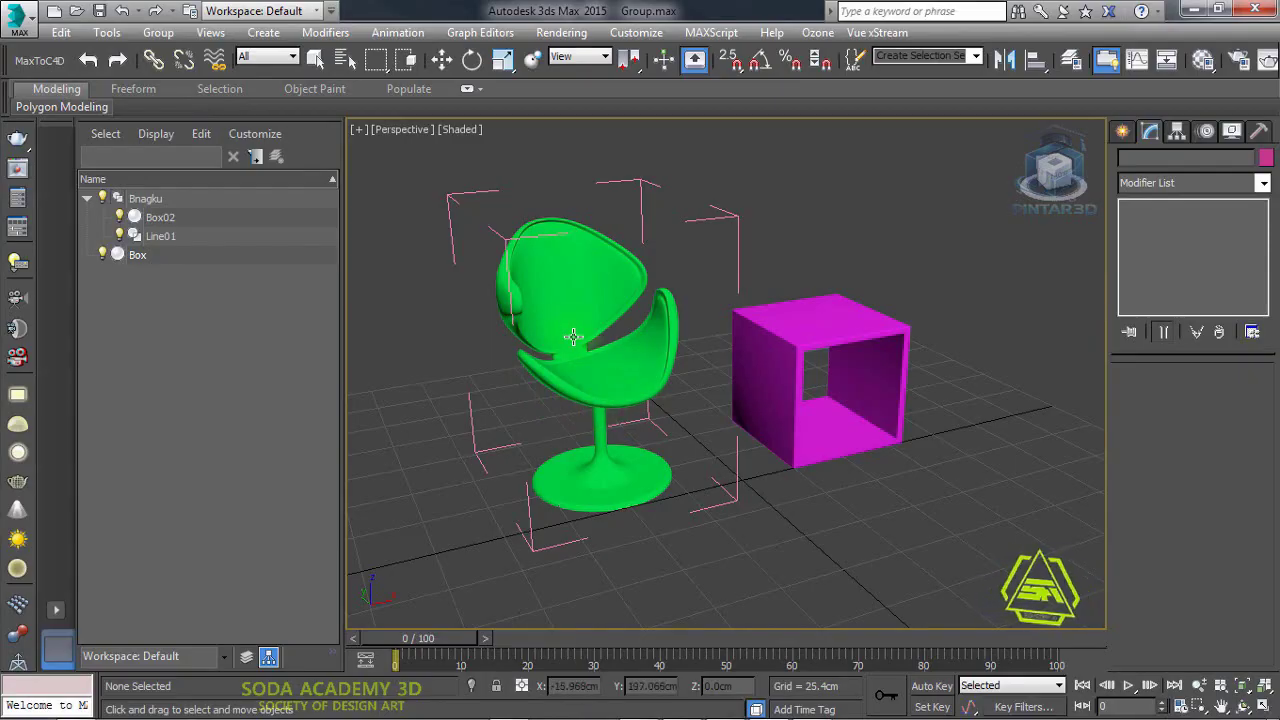
{"action": "left_click", "coordinate": [857, 529]}
{"action": "left_click", "coordinate": [617, 367]}
{"action": "left_click", "coordinate": [615, 460]}
{"action": "left_click", "coordinate": [583, 269]}
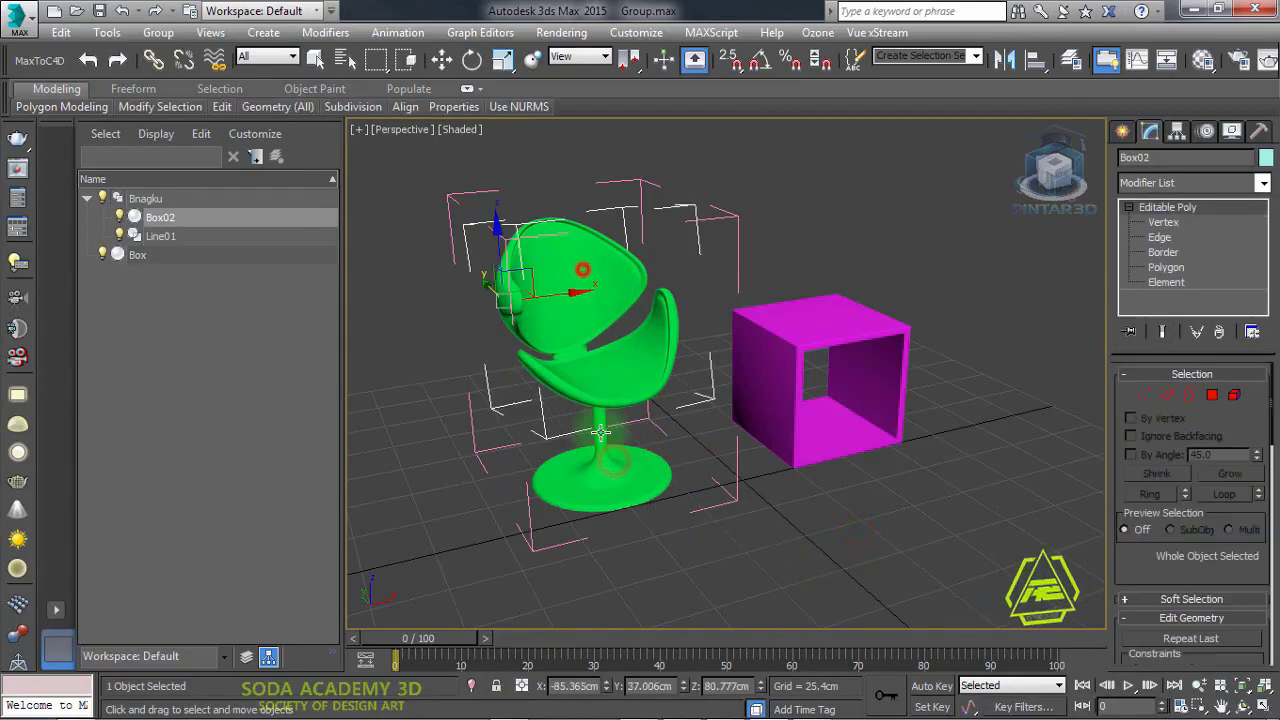
{"action": "left_click", "coordinate": [602, 456]}
{"action": "left_click", "coordinate": [550, 296]}
{"action": "middle_click_drag", "start_coordinate": [585, 510], "coordinate": [617, 504], "text": "alt"}
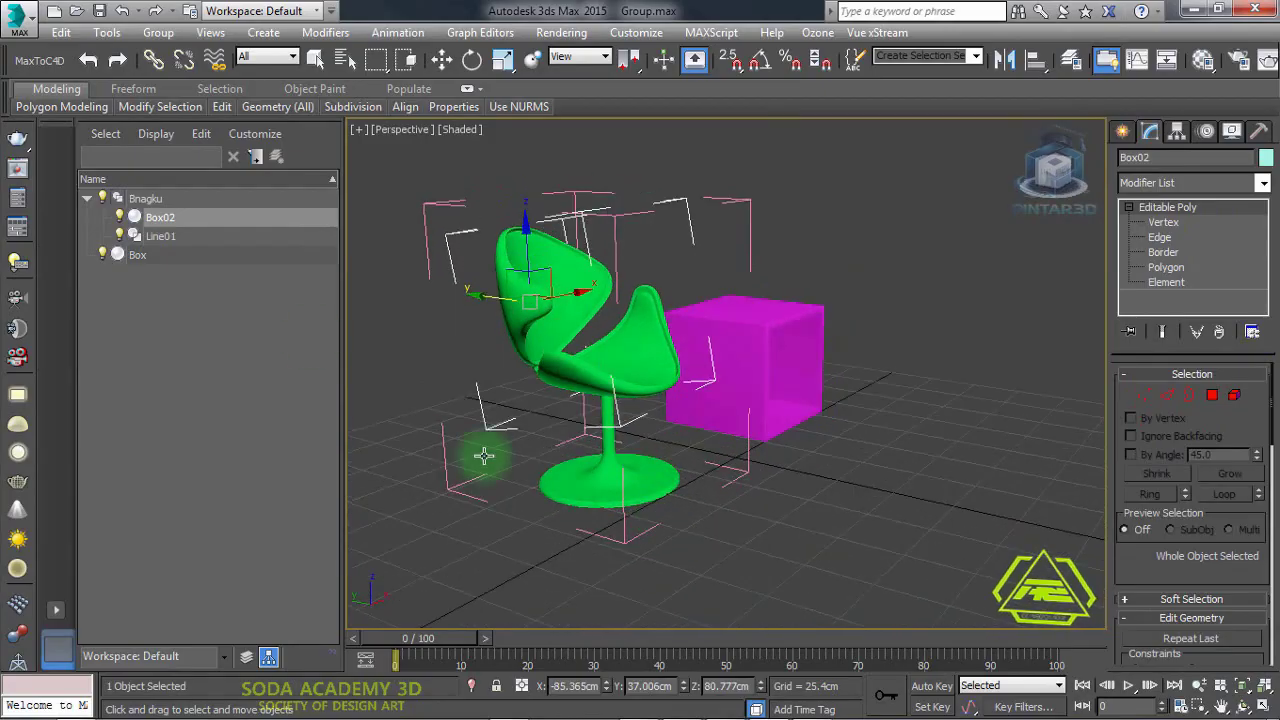
Step: Review the grouping commands available with the open group's seat Box02 selected and with its stand Line01 selected
{"action": "left_click", "coordinate": [158, 32]}
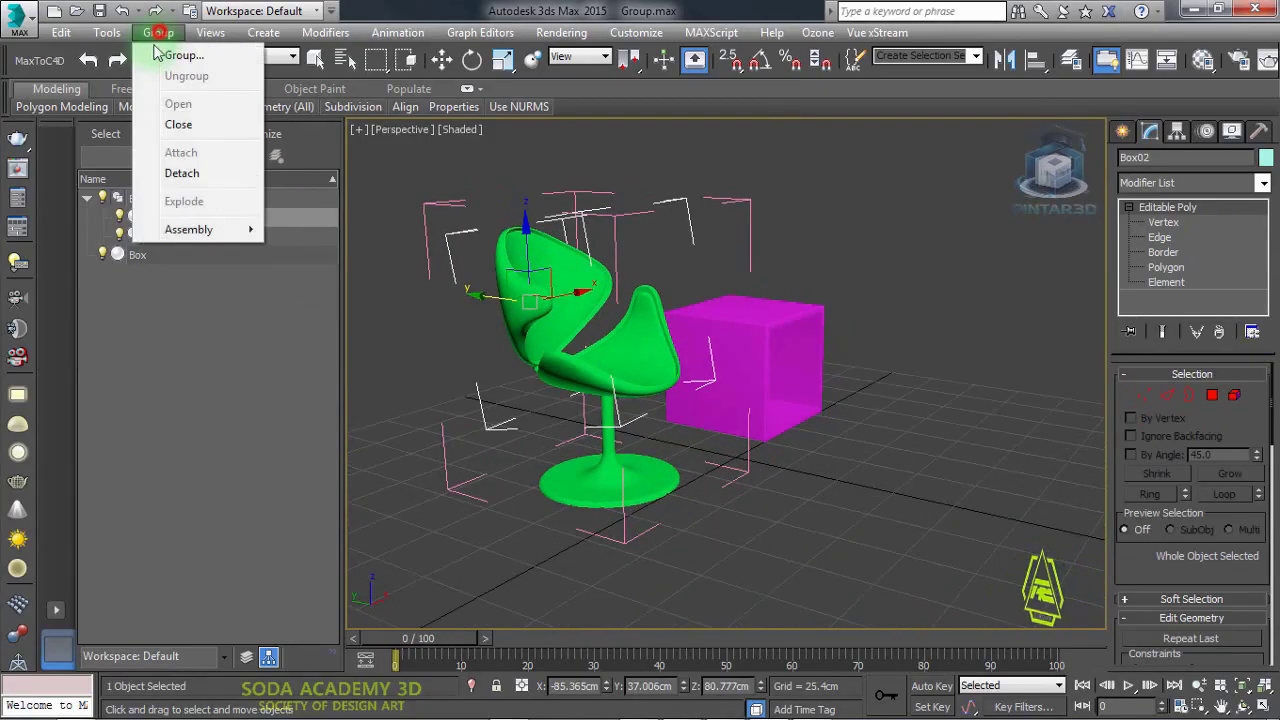
{"action": "left_click", "coordinate": [820, 512]}
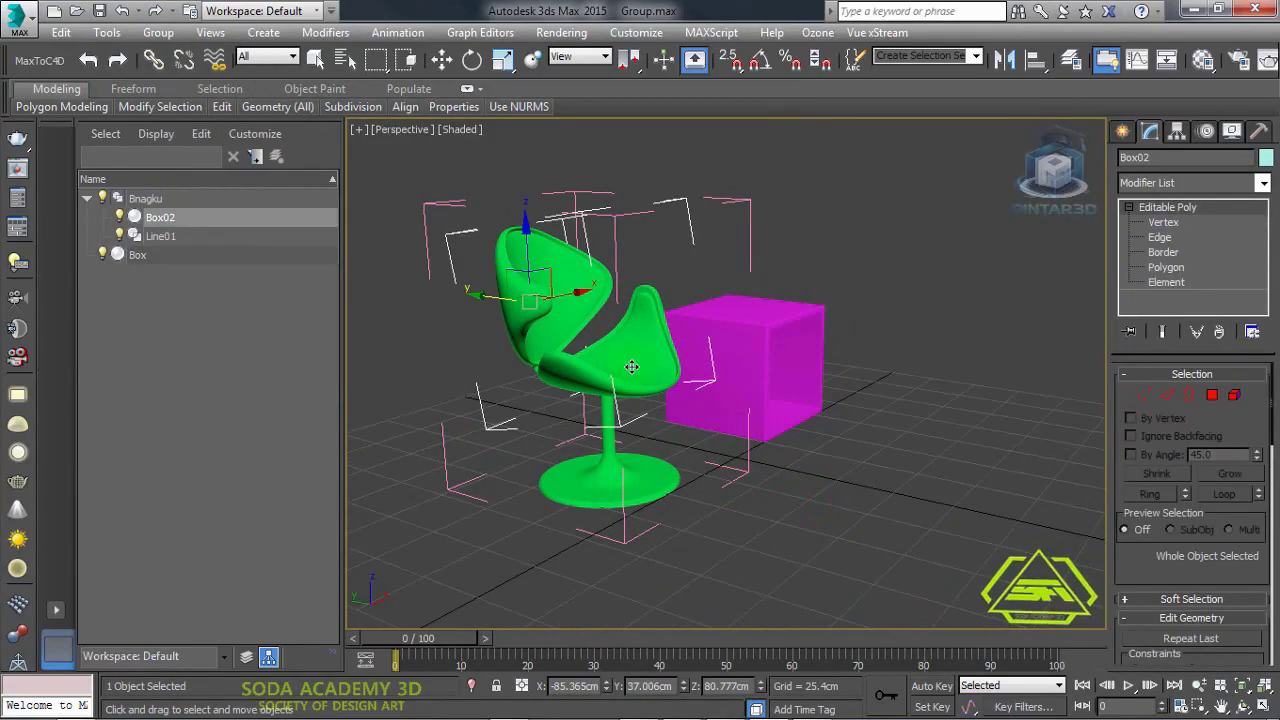
{"action": "left_click", "coordinate": [648, 470]}
{"action": "left_click", "coordinate": [660, 347]}
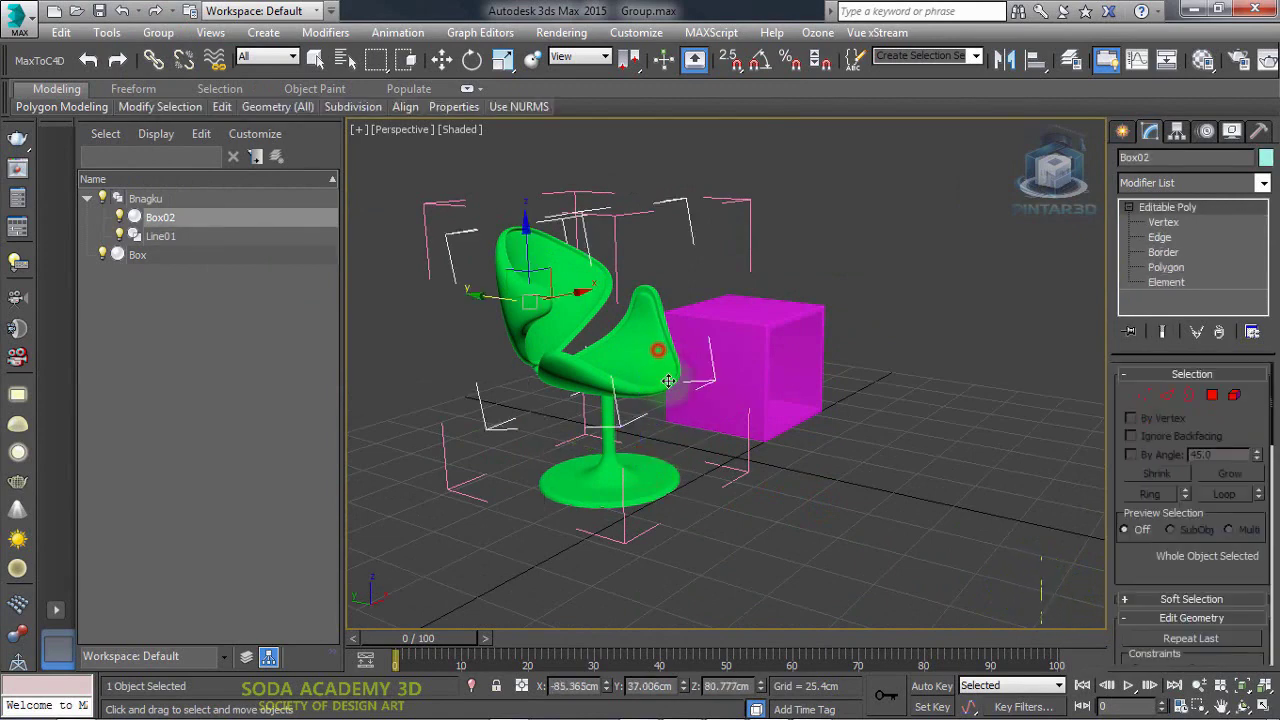
{"action": "left_click", "coordinate": [648, 460]}
{"action": "left_click", "coordinate": [660, 345]}
{"action": "left_click", "coordinate": [640, 470]}
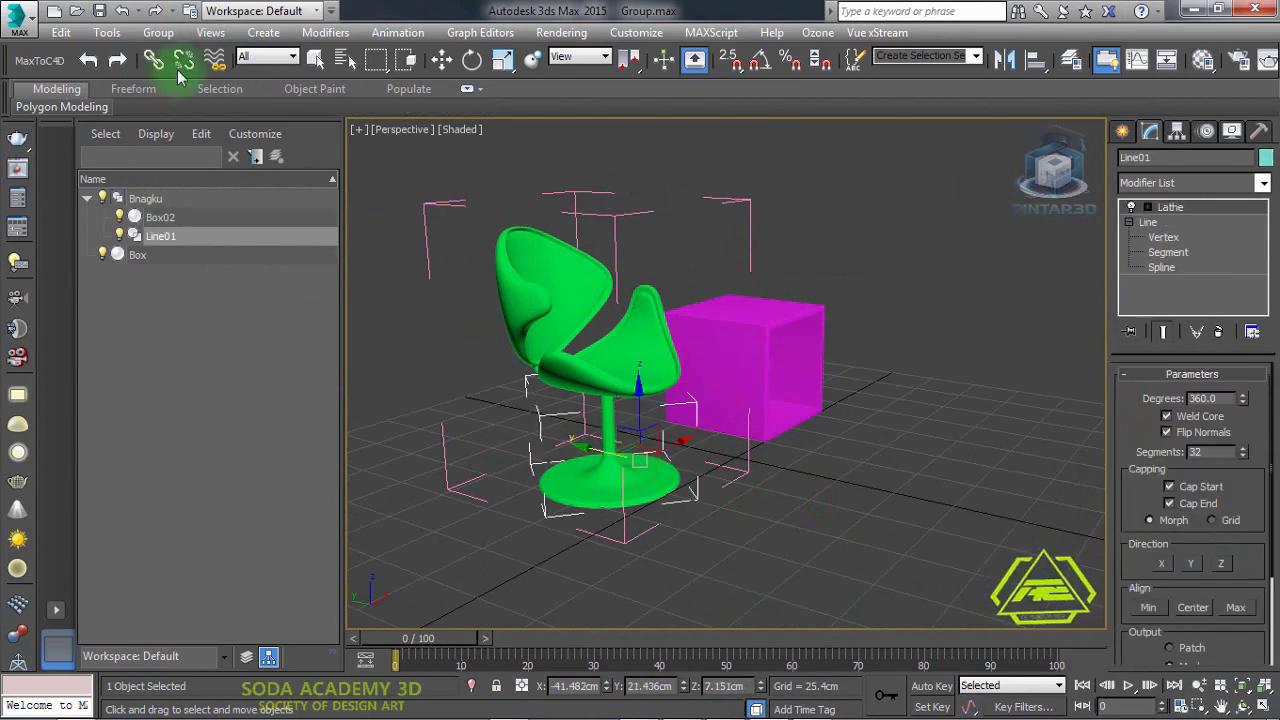
{"action": "left_click", "coordinate": [175, 33]}
{"action": "left_click", "coordinate": [800, 478]}
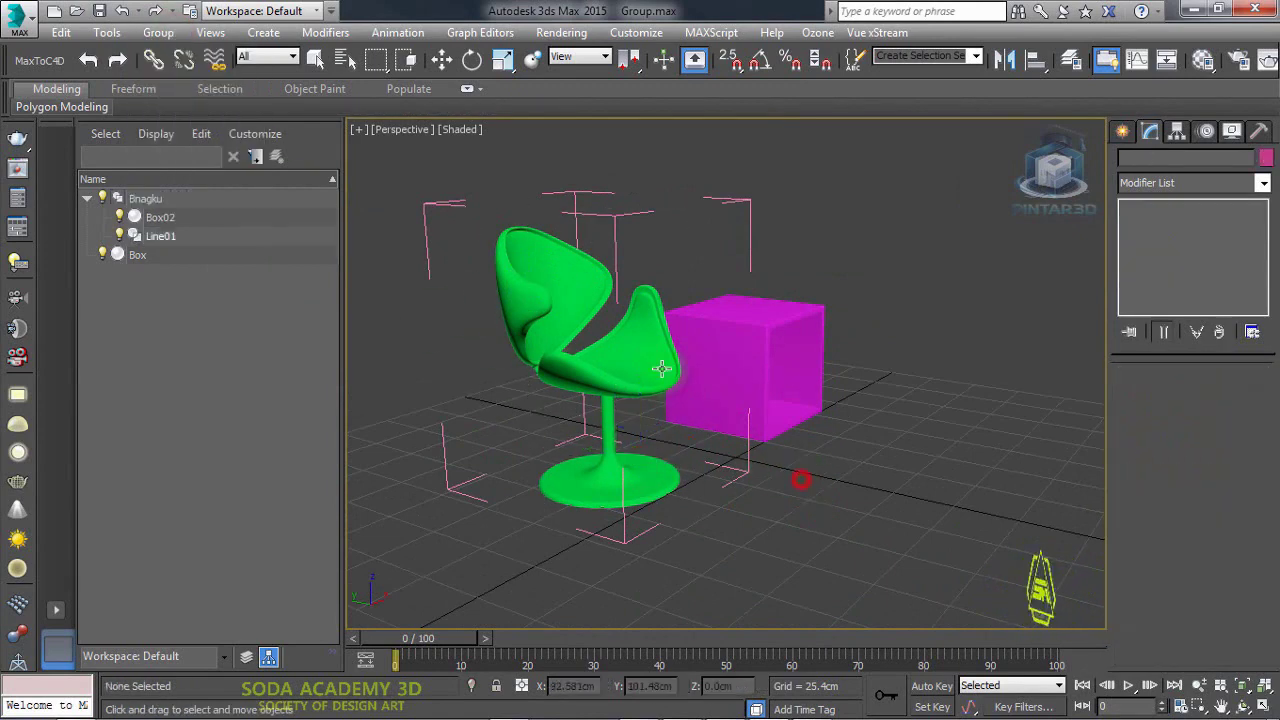
Step: Select the seat Box02 in the viewport, and the open group's parent Bnagku in the object list
{"action": "left_click", "coordinate": [651, 357]}
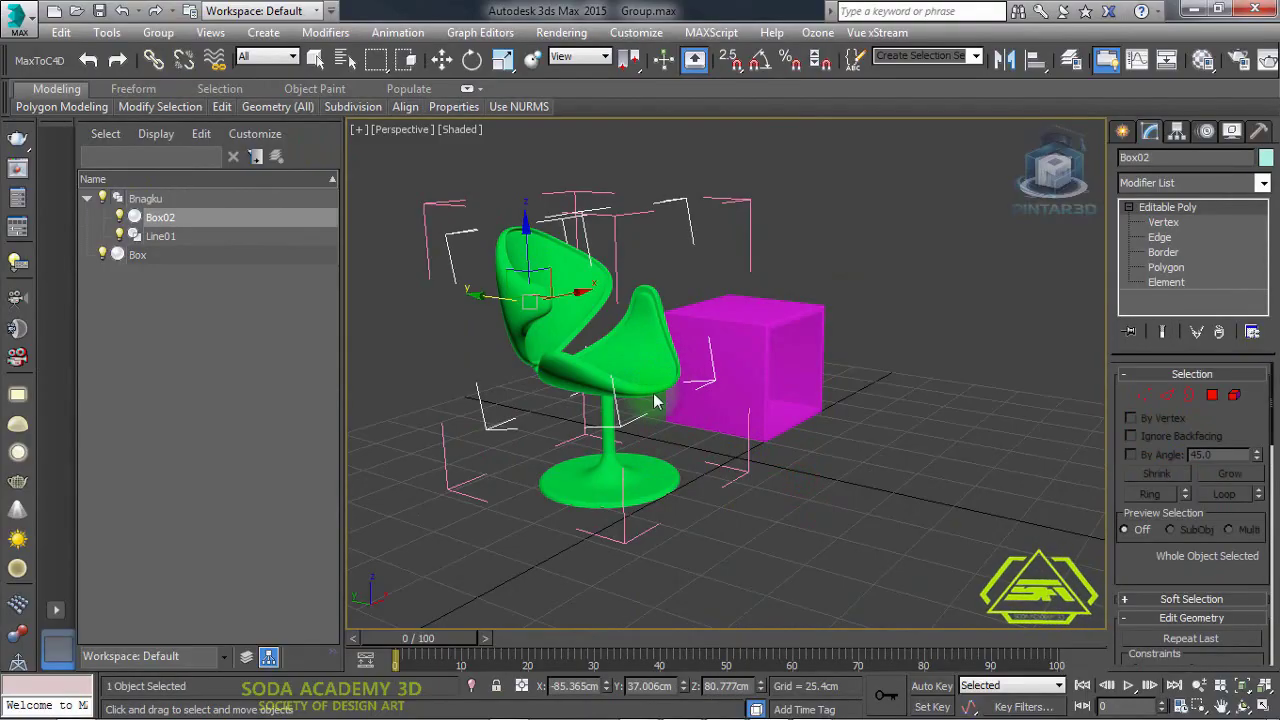
{"action": "scroll", "coordinate": [595, 383], "scroll_direction": "up", "scroll_amount": 4}
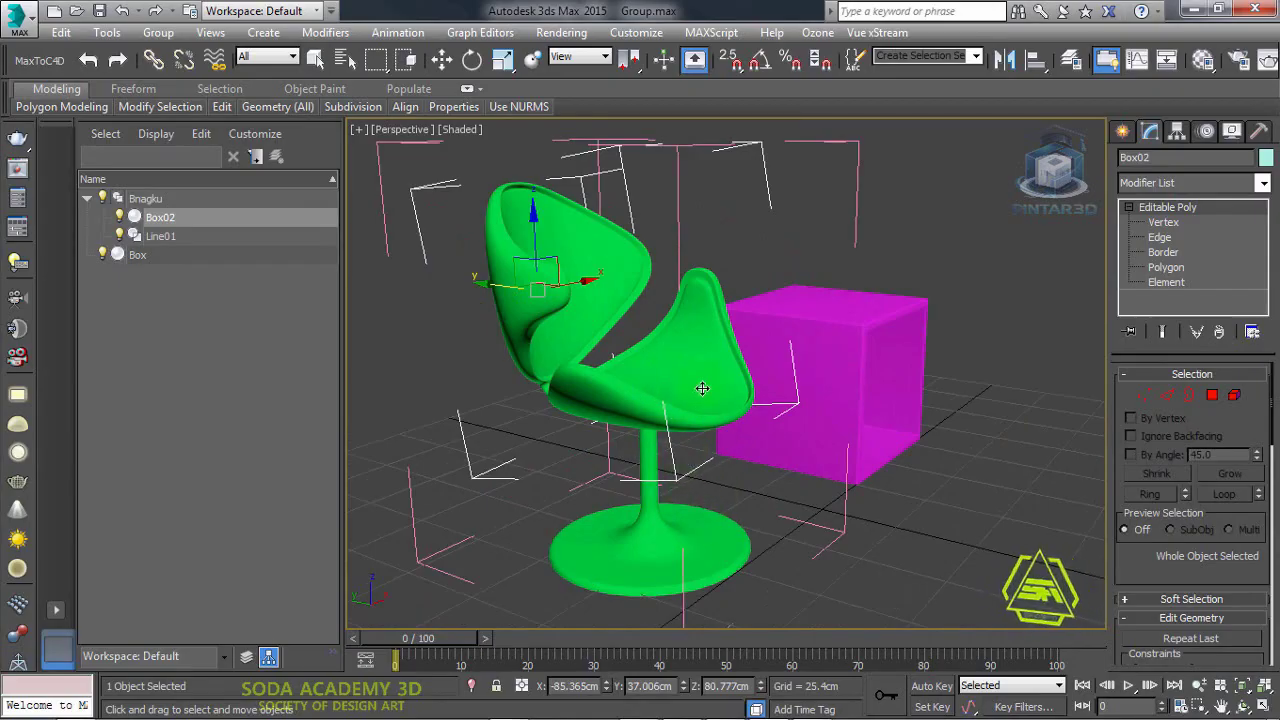
{"action": "left_click", "coordinate": [147, 199]}
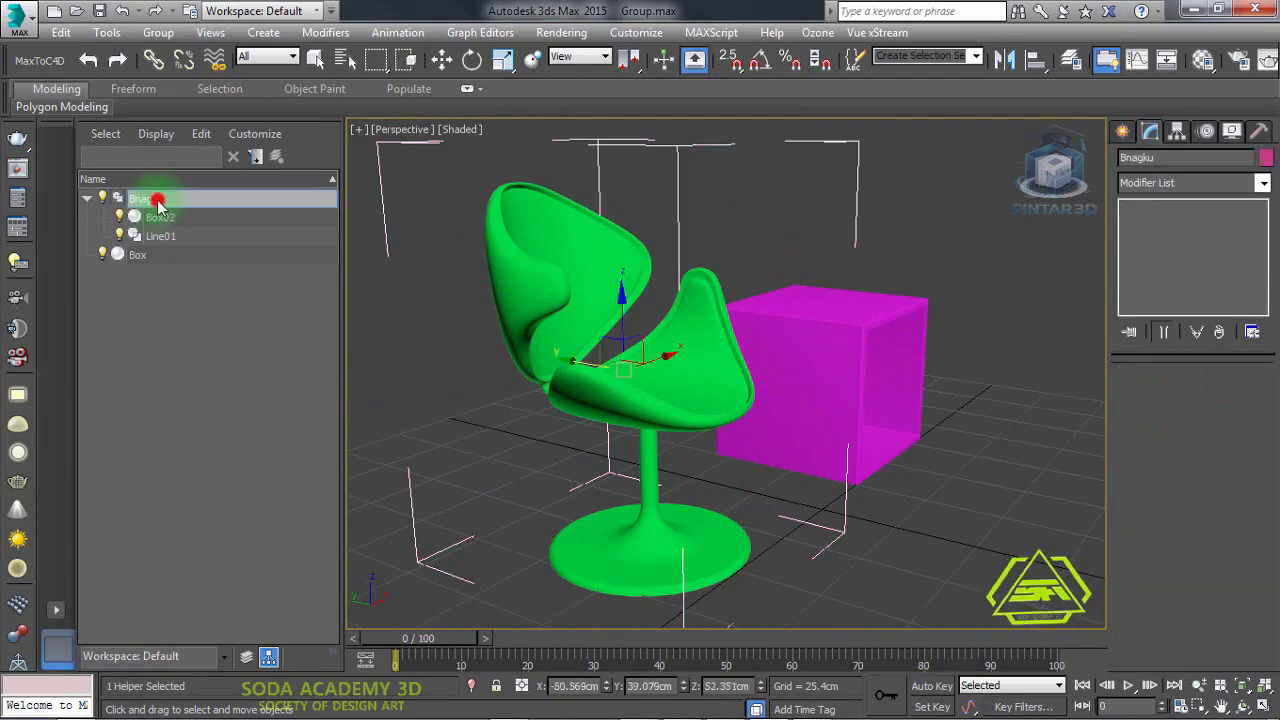
Step: Move the seat Box02 of the open chair group along the Y axis off its stand, to about Y -26 cm
{"action": "left_click", "coordinate": [160, 217]}
{"action": "scroll", "coordinate": [706, 393], "scroll_direction": "down", "scroll_amount": 3}
{"action": "middle_click_drag", "start_coordinate": [707, 394], "coordinate": [718, 359]}
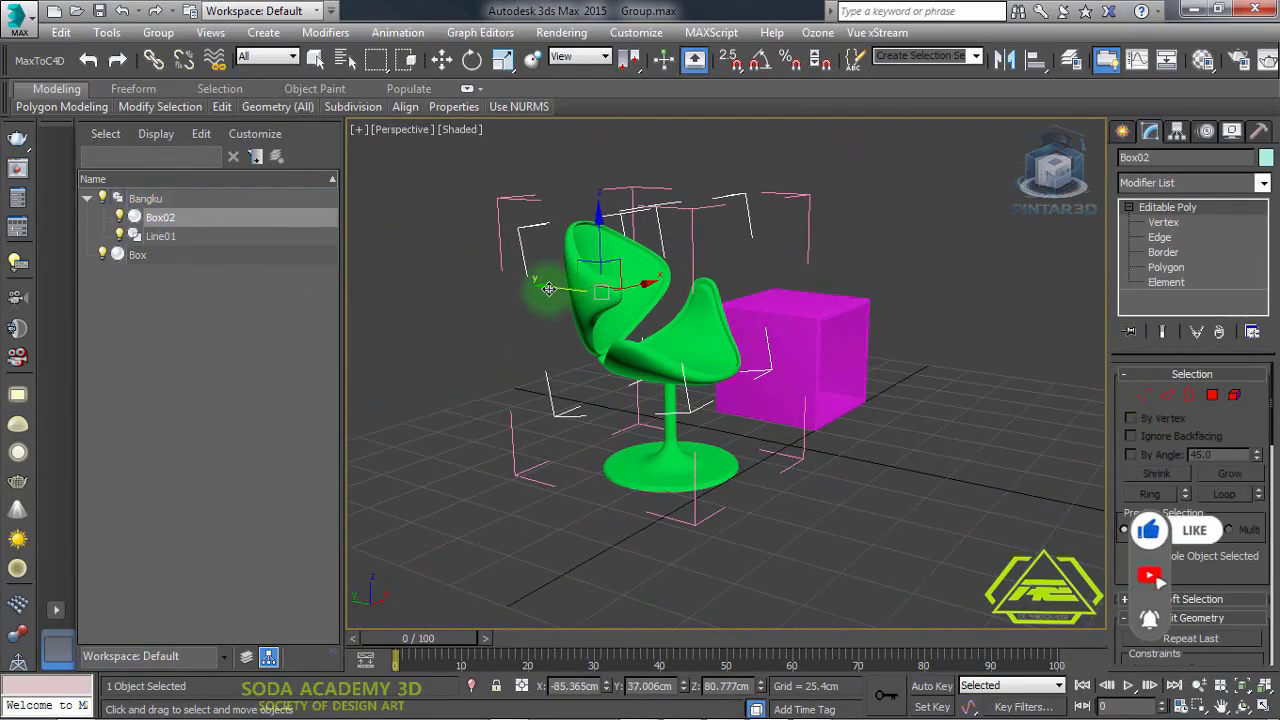
{"action": "left_click_drag", "start_coordinate": [548, 289], "coordinate": [683, 394]}
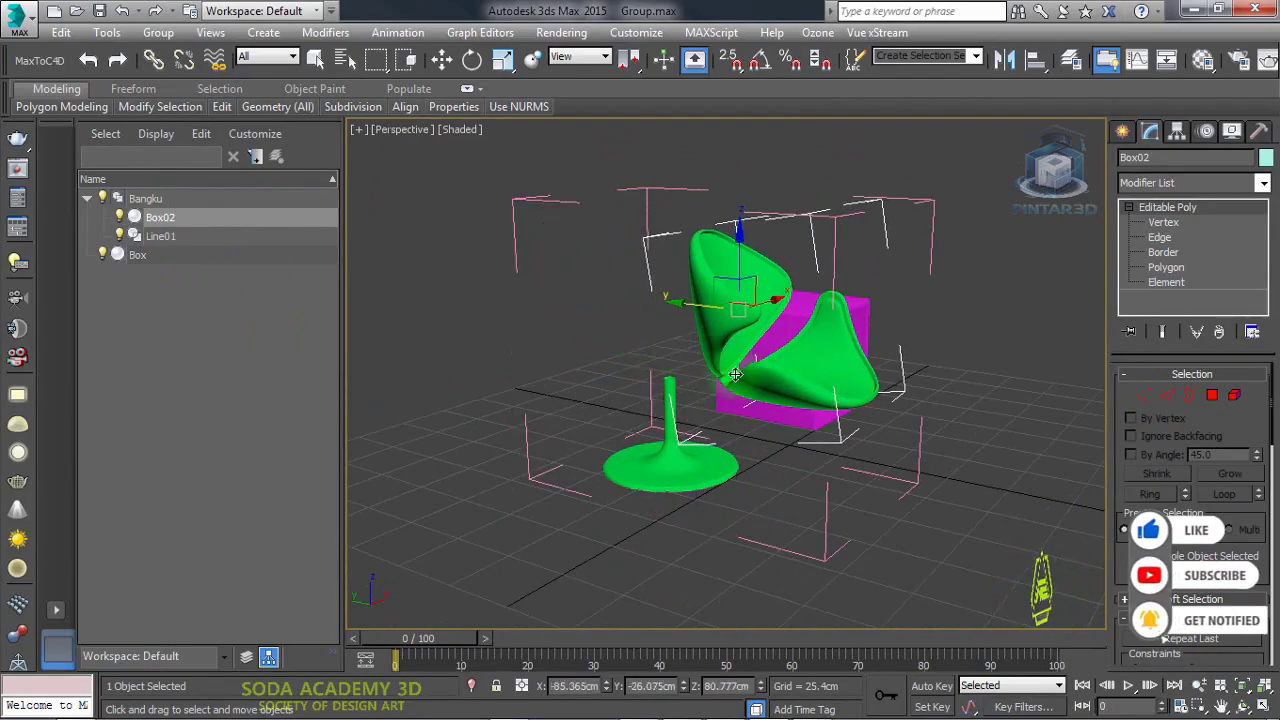
Step: Move the seat Box02 back along the Y axis over the stand, to about Y 25.6 cm
{"action": "left_click", "coordinate": [609, 534]}
{"action": "middle_click_drag", "start_coordinate": [609, 534], "coordinate": [766, 328], "text": "alt"}
{"action": "left_click", "coordinate": [755, 338]}
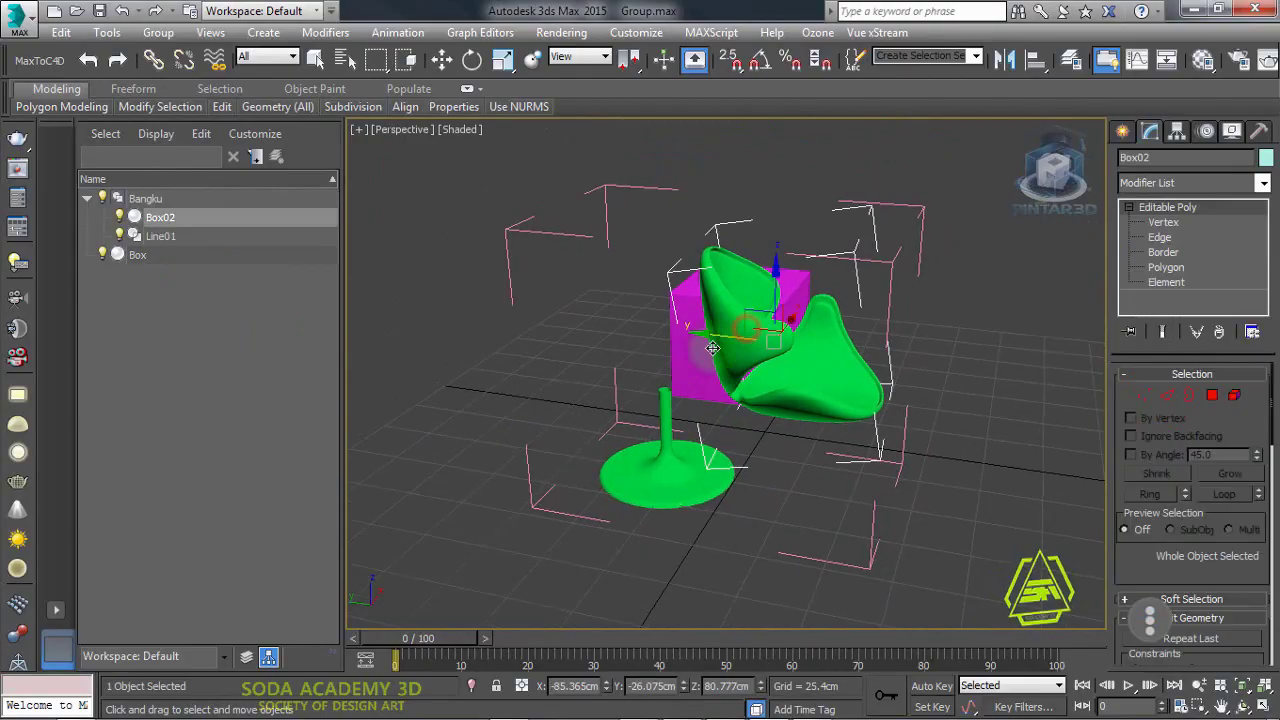
{"action": "left_click_drag", "start_coordinate": [707, 331], "coordinate": [622, 307]}
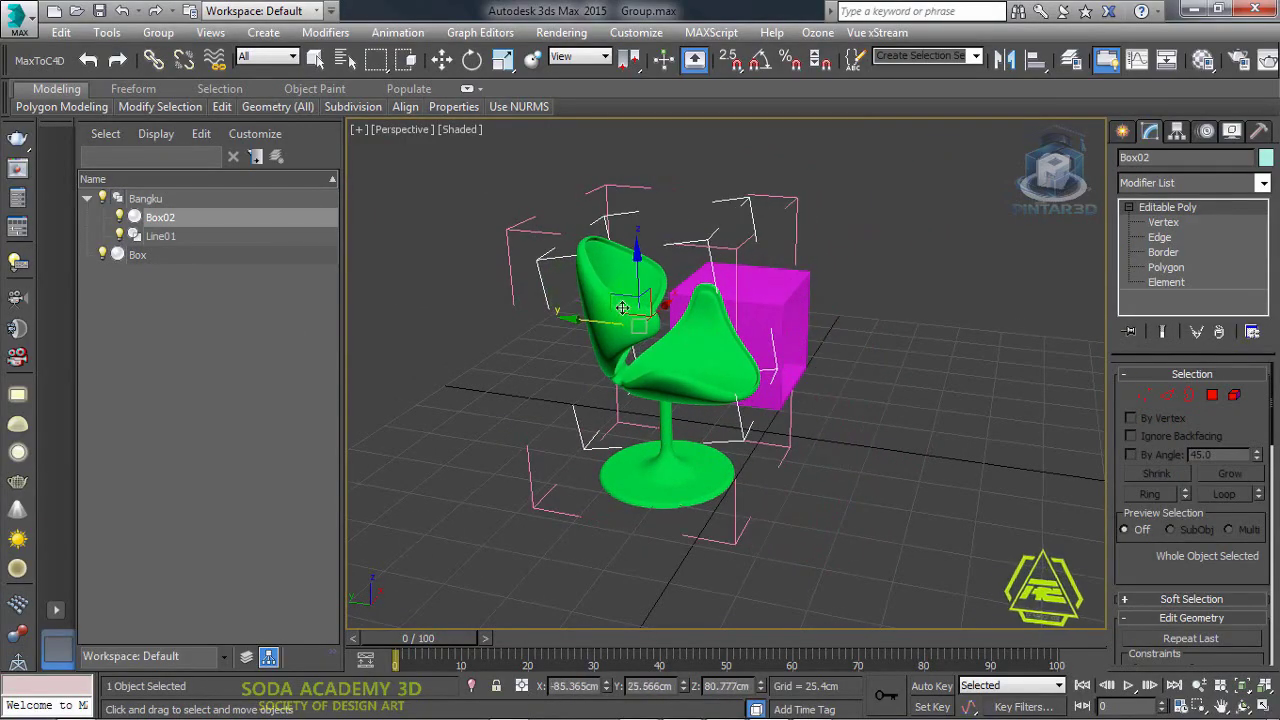
Step: Close the chair group Bangku and select it as a whole in the viewport
{"action": "middle_click_drag", "start_coordinate": [766, 537], "coordinate": [697, 523], "text": "alt"}
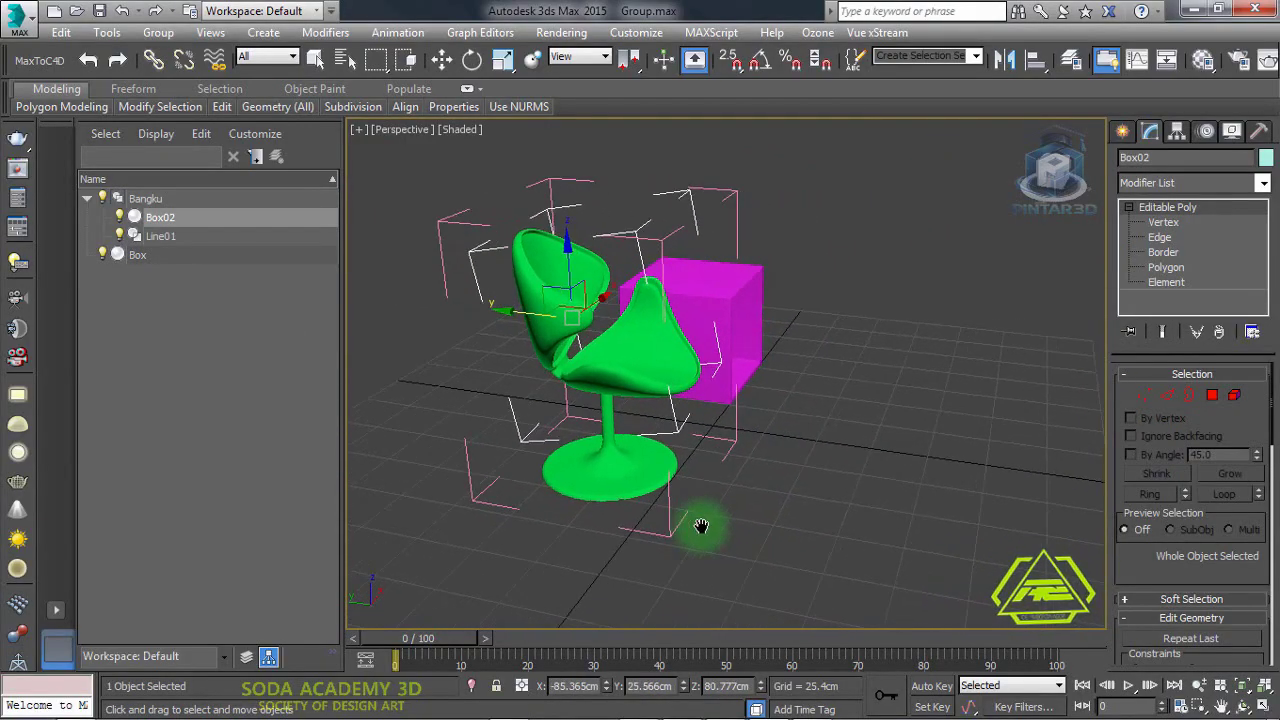
{"action": "middle_click_drag", "start_coordinate": [674, 580], "coordinate": [577, 543], "text": "alt"}
{"action": "middle_click_drag", "start_coordinate": [584, 462], "coordinate": [630, 420], "text": "alt"}
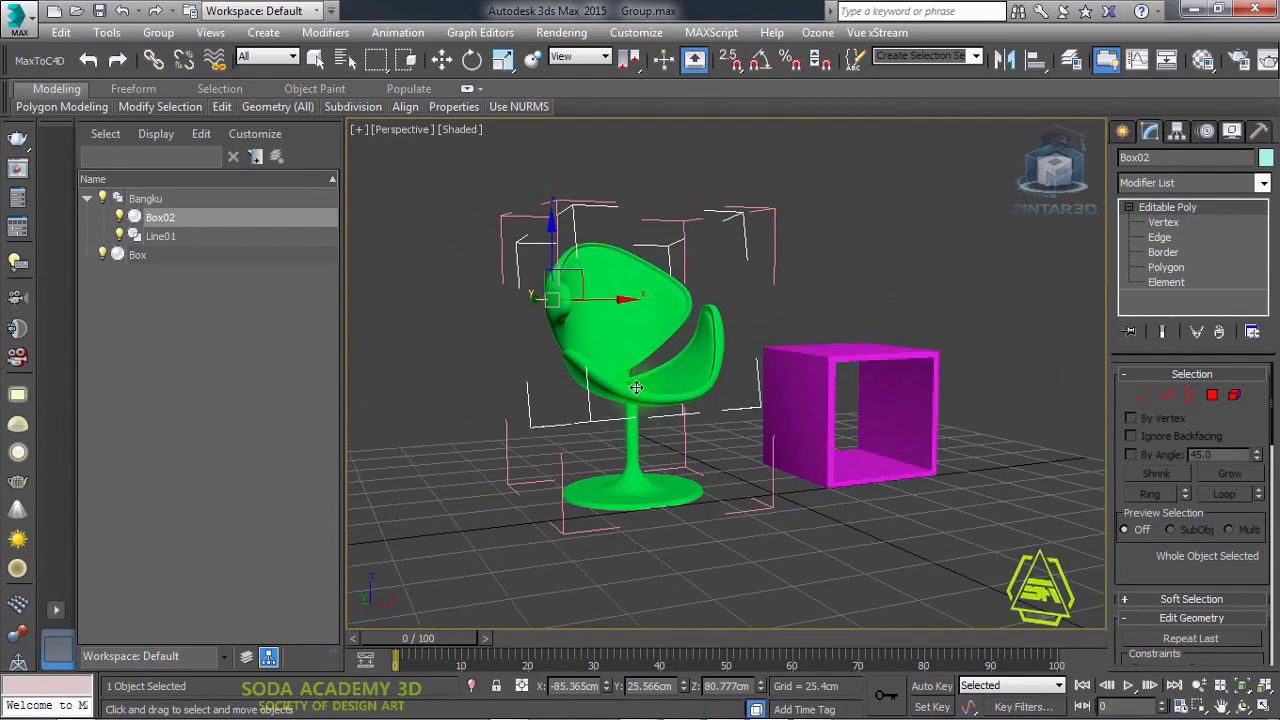
{"action": "left_click", "coordinate": [158, 32]}
{"action": "left_click", "coordinate": [186, 129]}
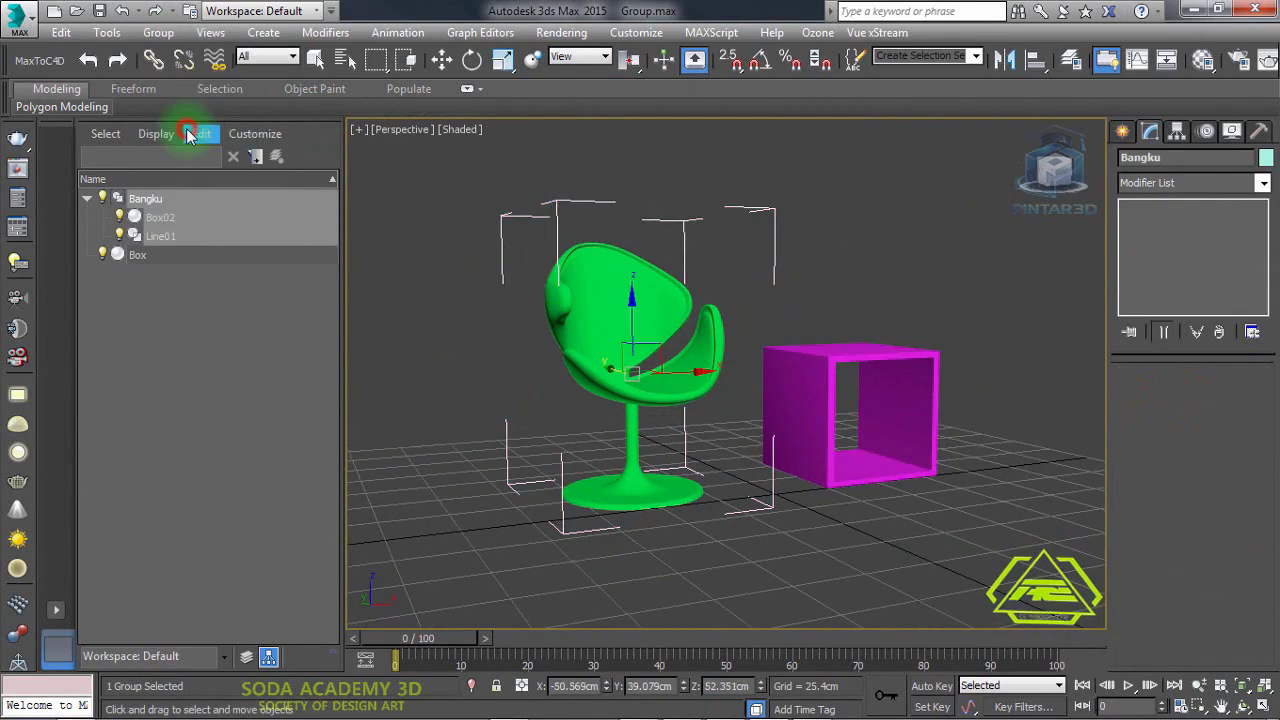
{"action": "left_click", "coordinate": [466, 386]}
{"action": "left_click", "coordinate": [618, 330]}
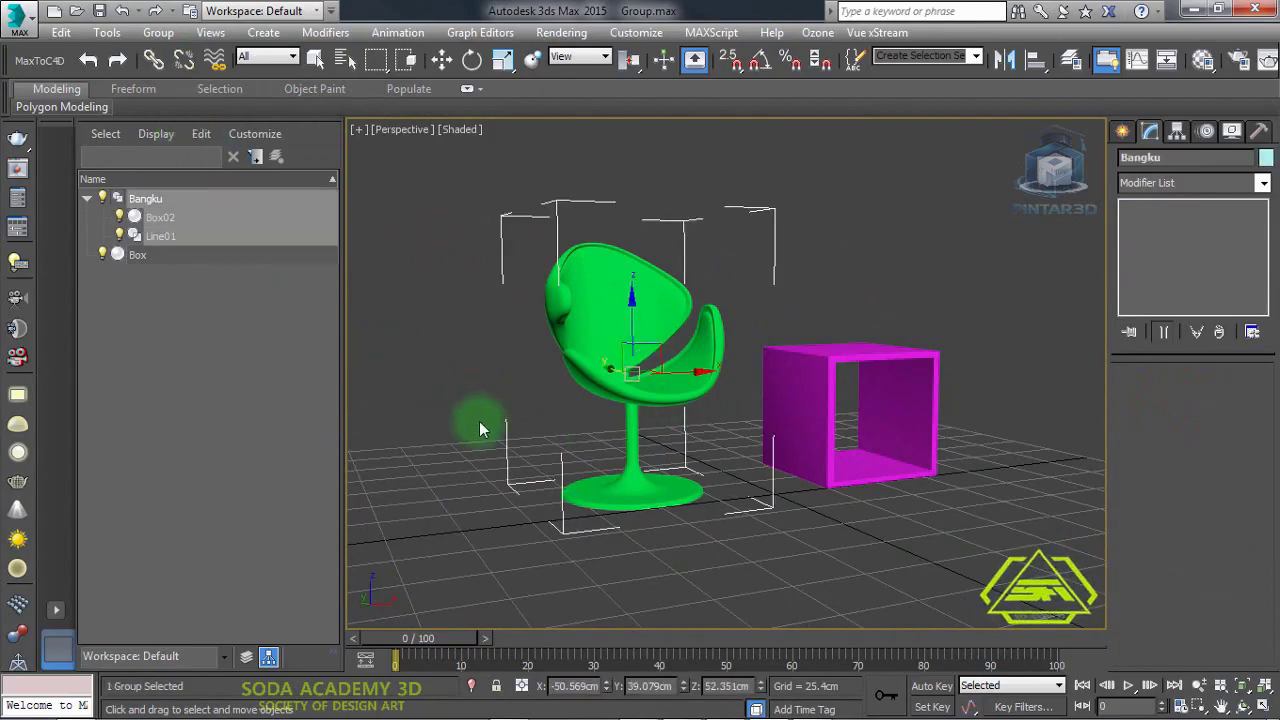
Step: Select the magenta Box and attach it to the chair group Bangku
{"action": "middle_click_drag", "start_coordinate": [479, 428], "coordinate": [514, 443], "text": "alt"}
{"action": "middle_click_drag", "start_coordinate": [686, 457], "coordinate": [694, 486], "text": "alt"}
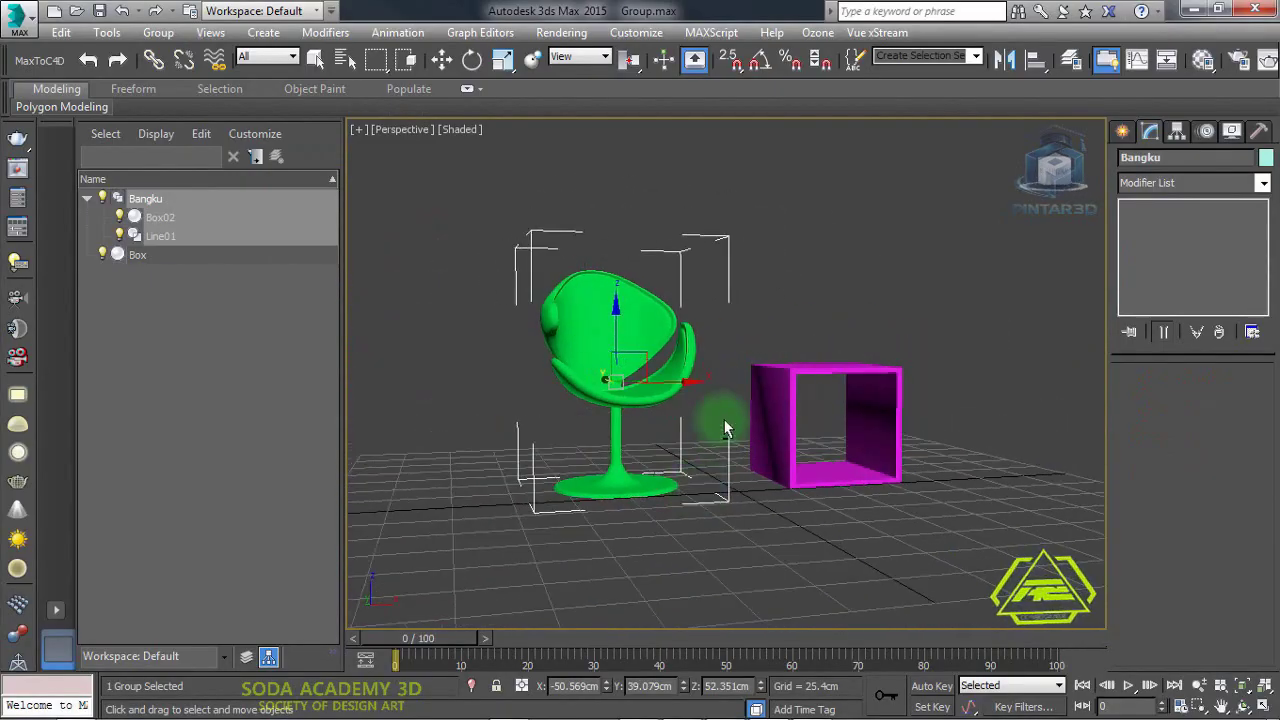
{"action": "middle_click_drag", "start_coordinate": [724, 428], "coordinate": [694, 366], "text": "alt"}
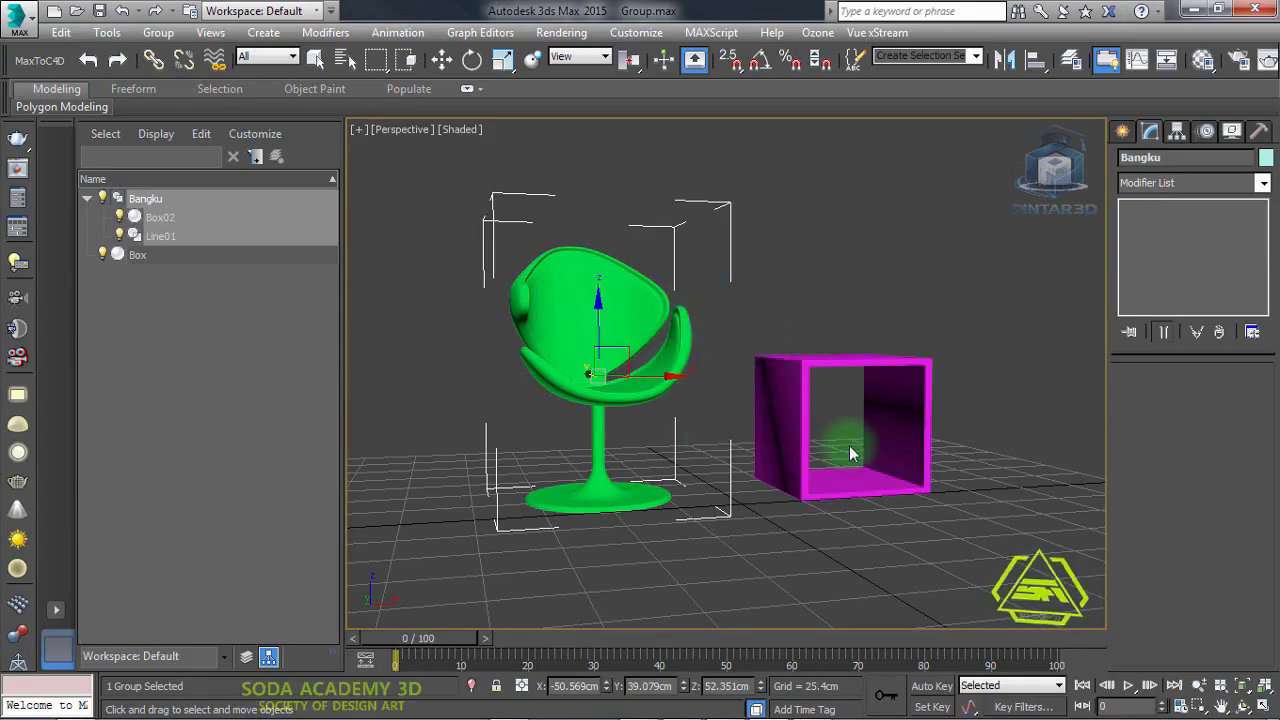
{"action": "left_click", "coordinate": [910, 358]}
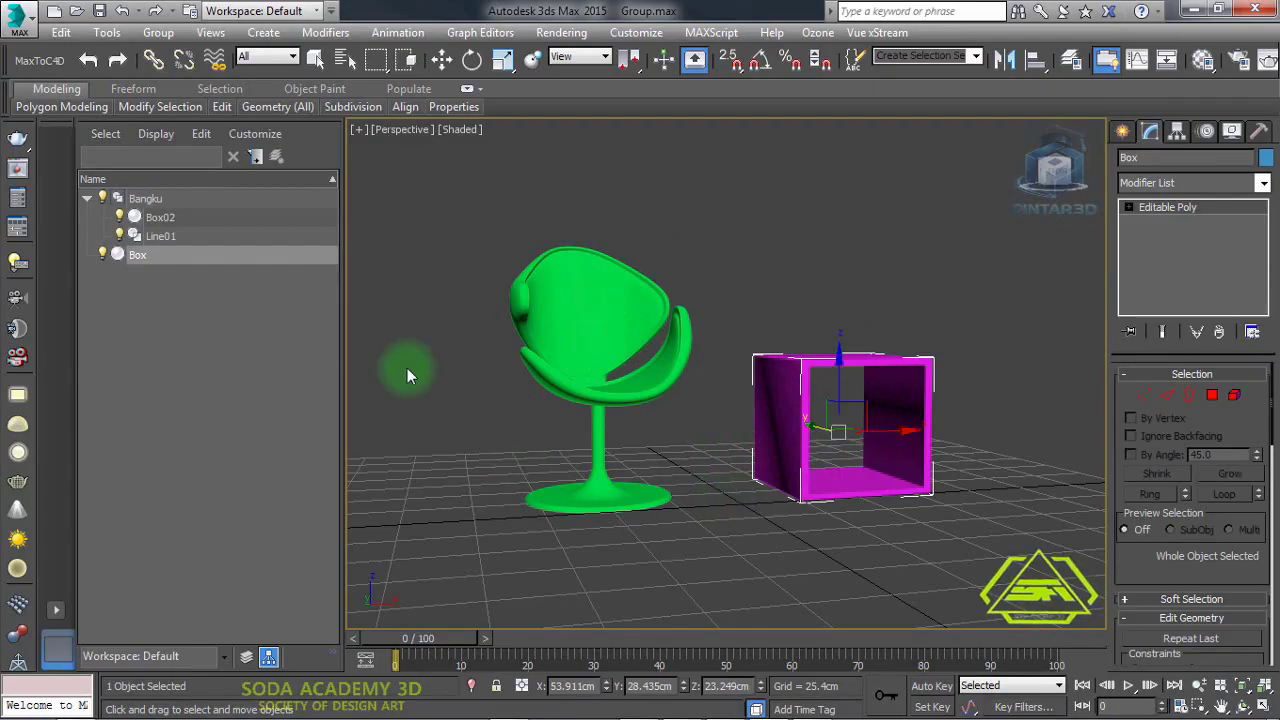
{"action": "left_click", "coordinate": [162, 34]}
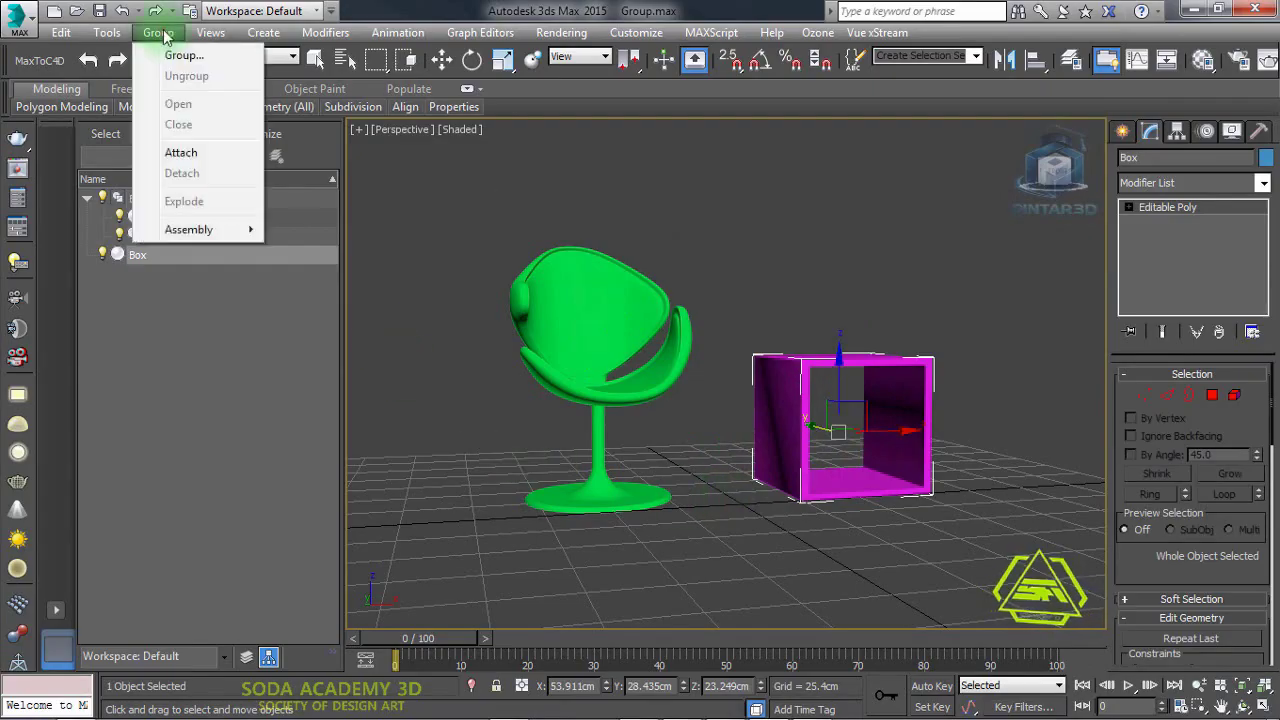
{"action": "left_click", "coordinate": [182, 152]}
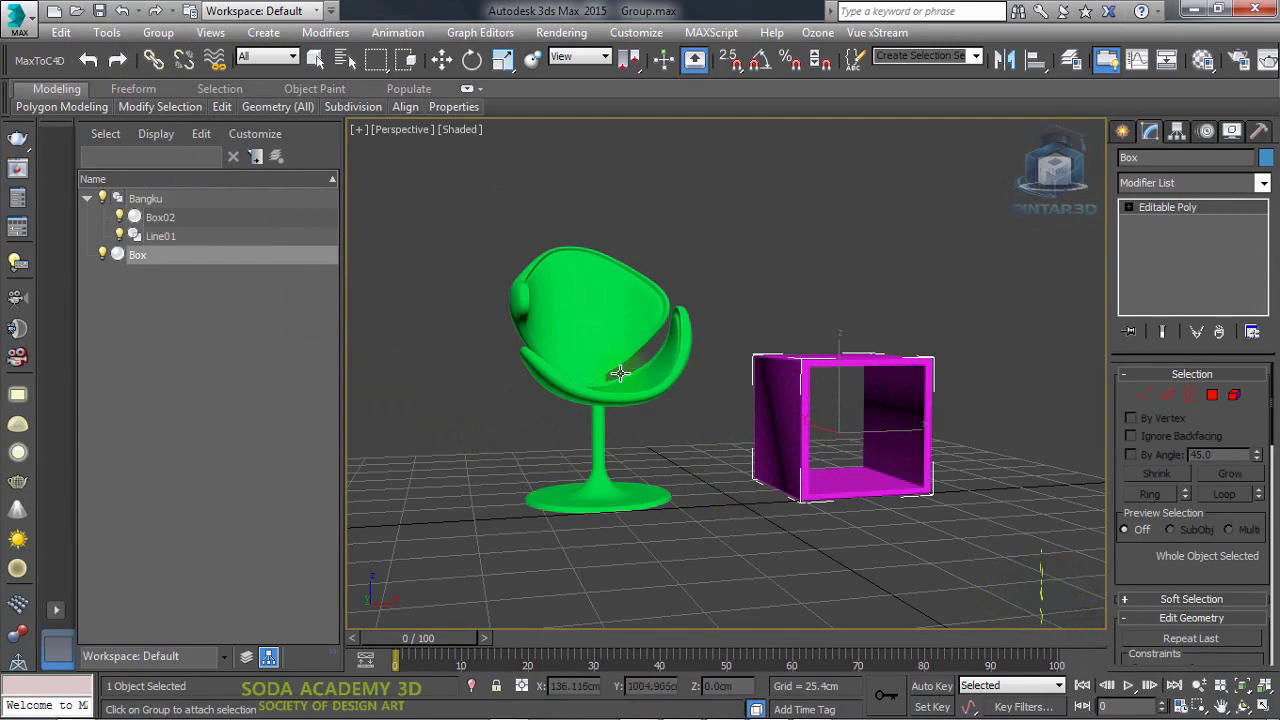
{"action": "left_click", "coordinate": [589, 280]}
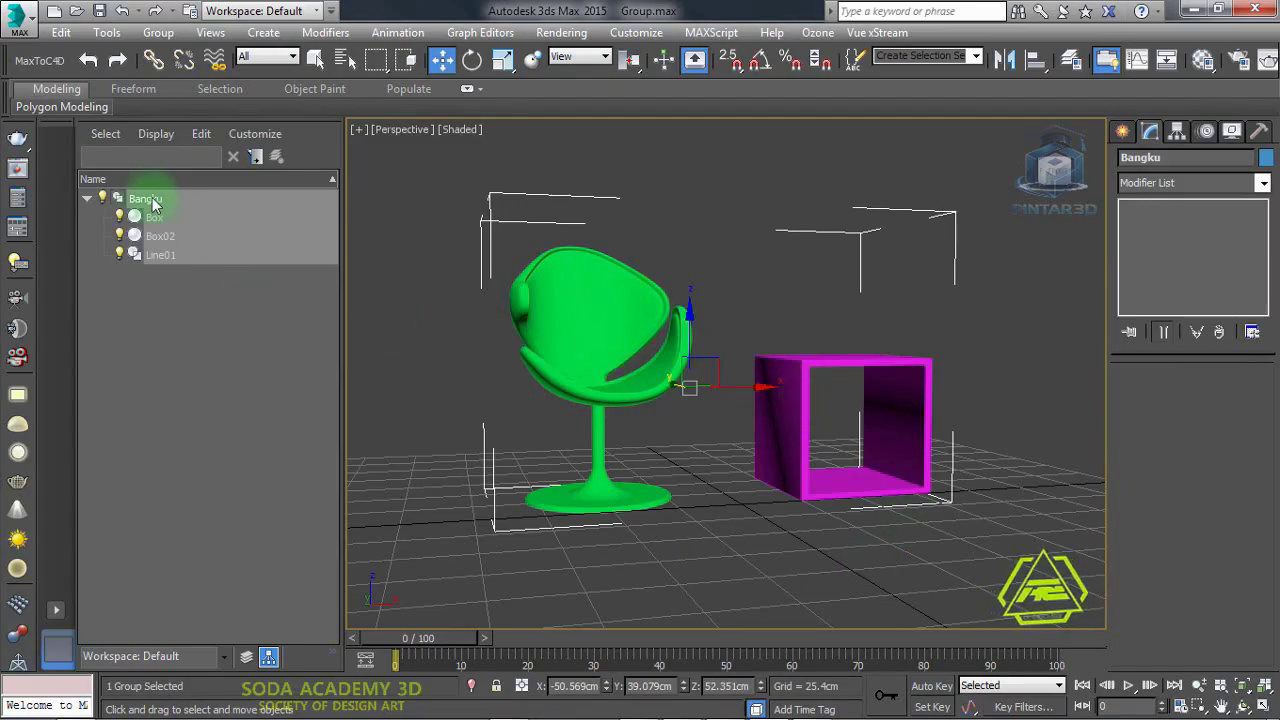
Step: Move the group Bangku along the Y axis to about Y 18.7 cm, and undo the move and the Box's attachment
{"action": "middle_click_drag", "start_coordinate": [630, 554], "coordinate": [680, 585], "text": "alt"}
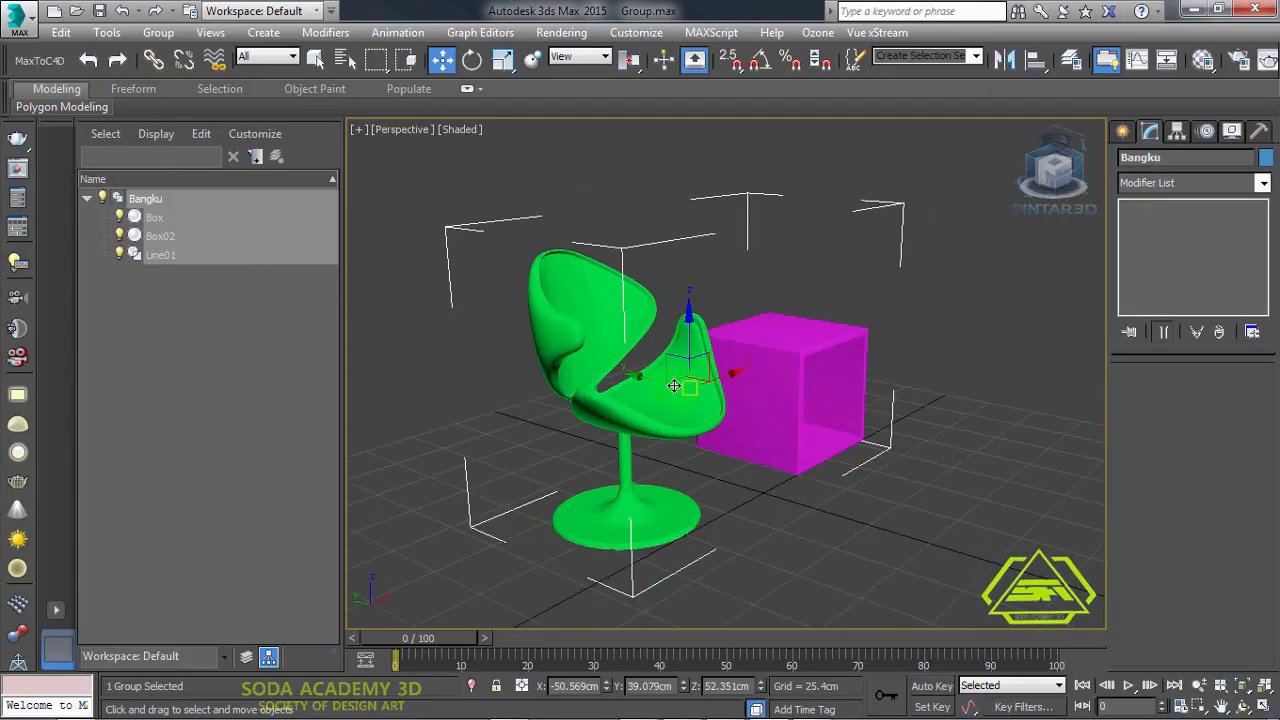
{"action": "left_click_drag", "start_coordinate": [652, 375], "coordinate": [700, 356]}
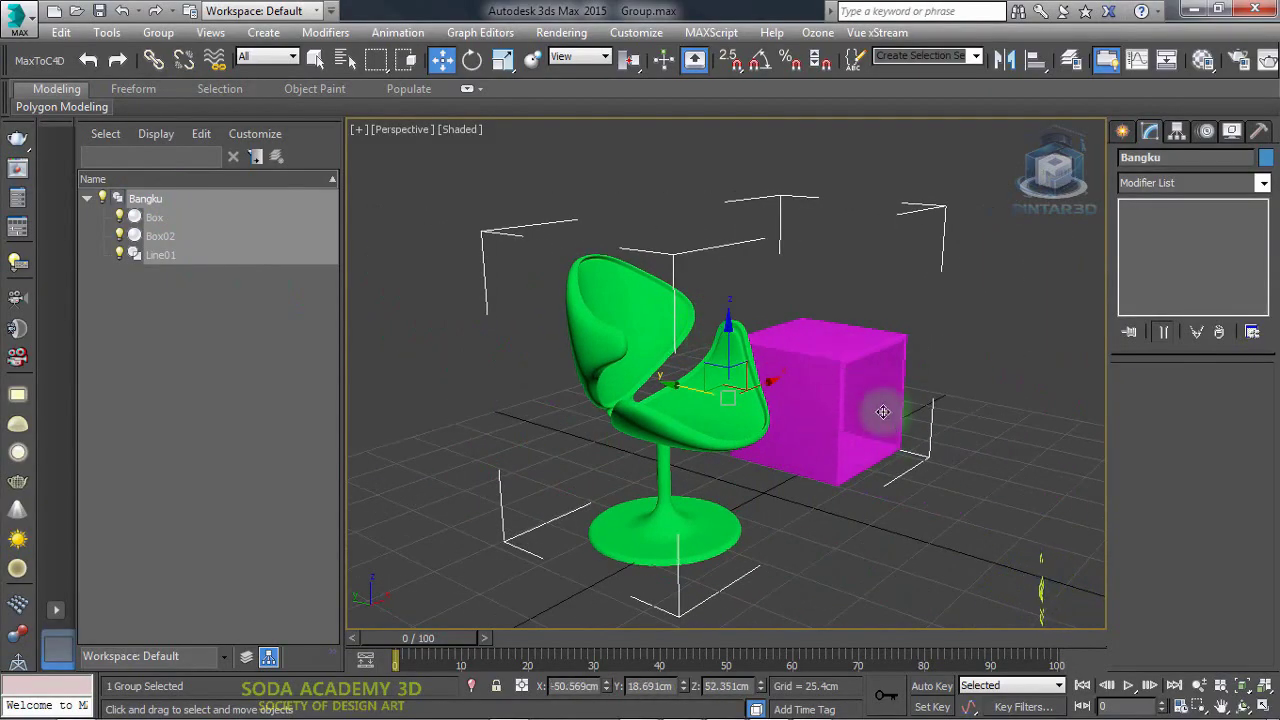
{"action": "middle_click_drag", "start_coordinate": [850, 572], "coordinate": [729, 541], "text": "alt"}
{"action": "key", "text": "ctrl+z"}
{"action": "key", "text": "ctrl+z"}
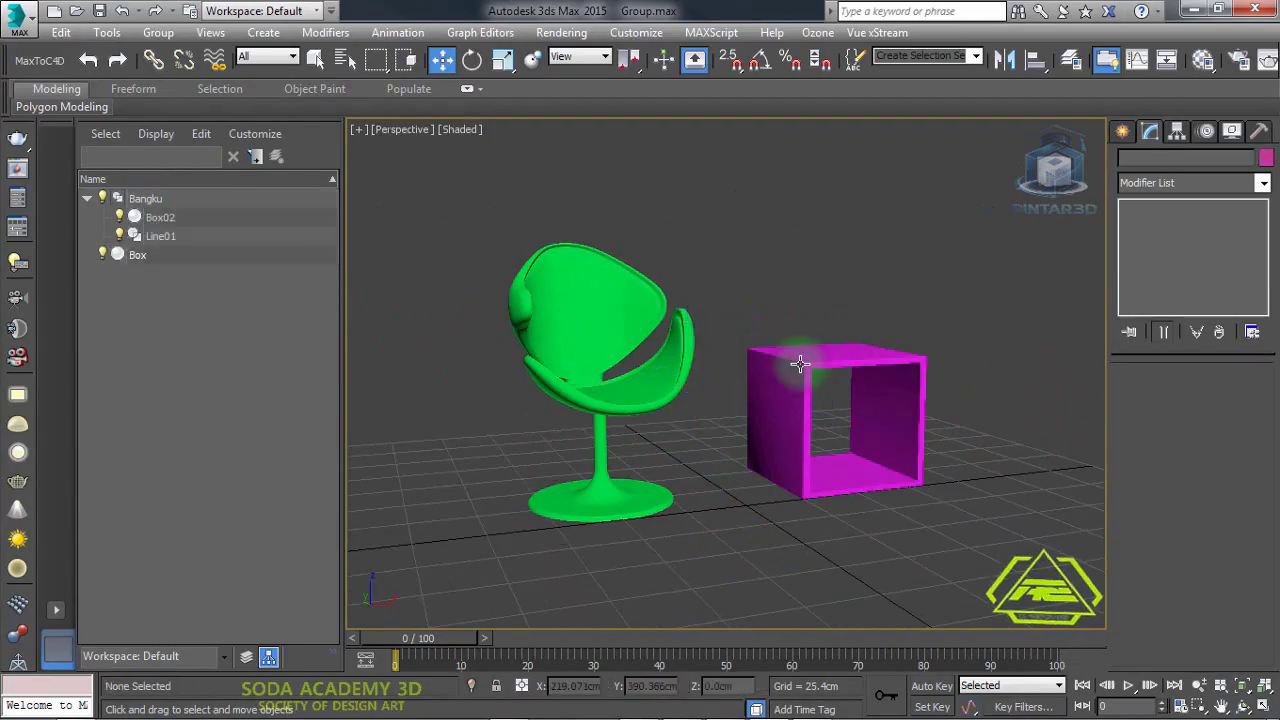
Step: Attach the magenta Box to the chair group Bangku again
{"action": "left_click", "coordinate": [800, 363]}
{"action": "left_click", "coordinate": [158, 32]}
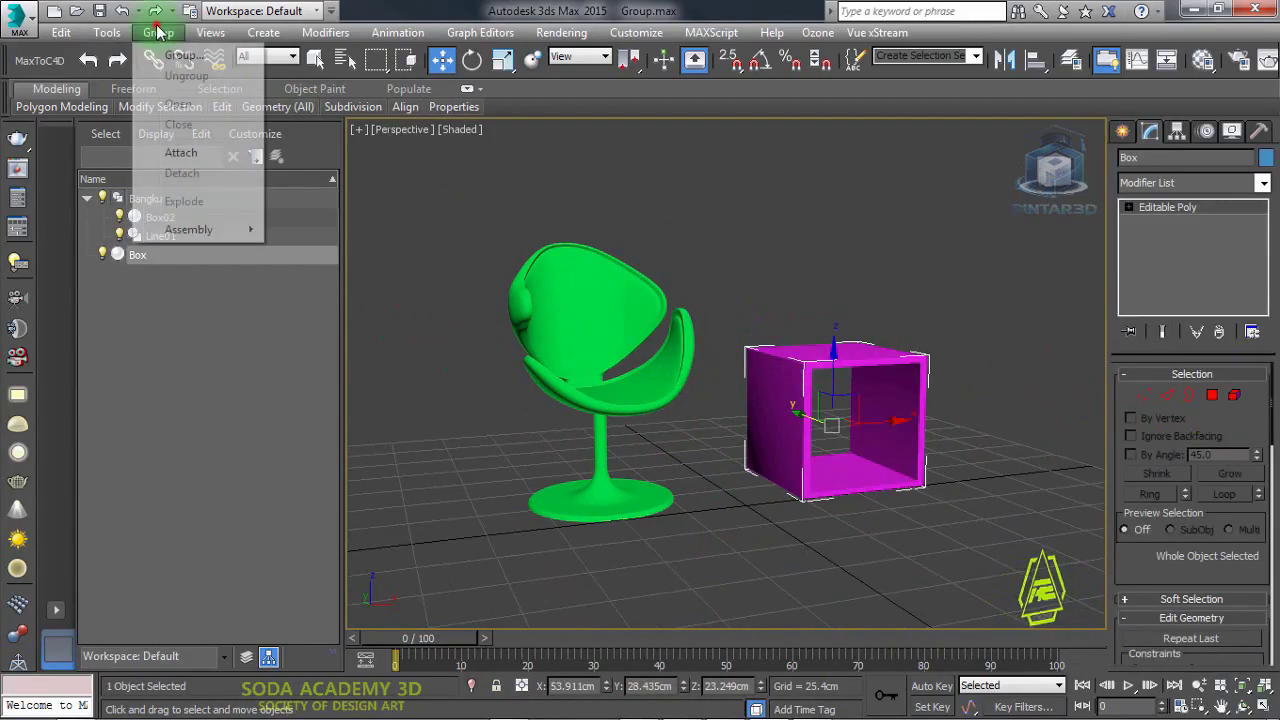
{"action": "left_click", "coordinate": [193, 155]}
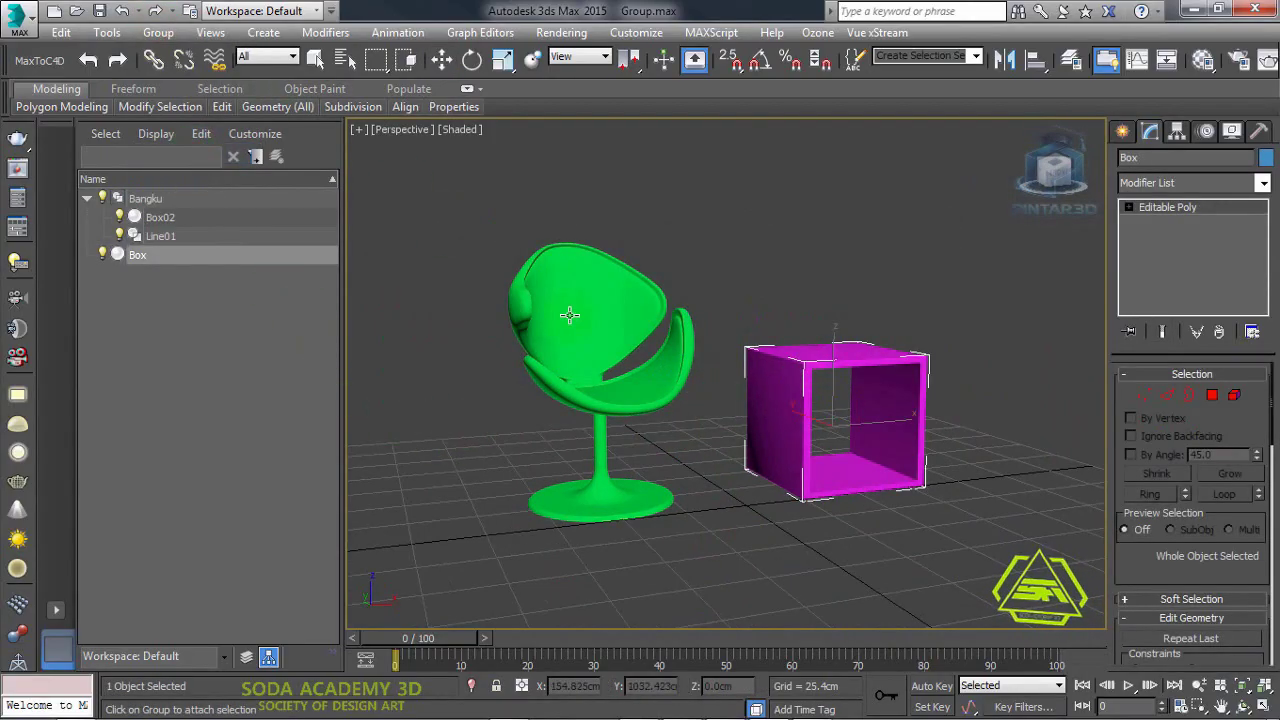
{"action": "left_click", "coordinate": [573, 278]}
Step: Open the group Bangku and move its seat Box02 along the Y axis away from the stand, to about Y 185 cm
{"action": "middle_click_drag", "start_coordinate": [660, 430], "coordinate": [673, 393], "text": "alt"}
{"action": "left_click", "coordinate": [158, 32]}
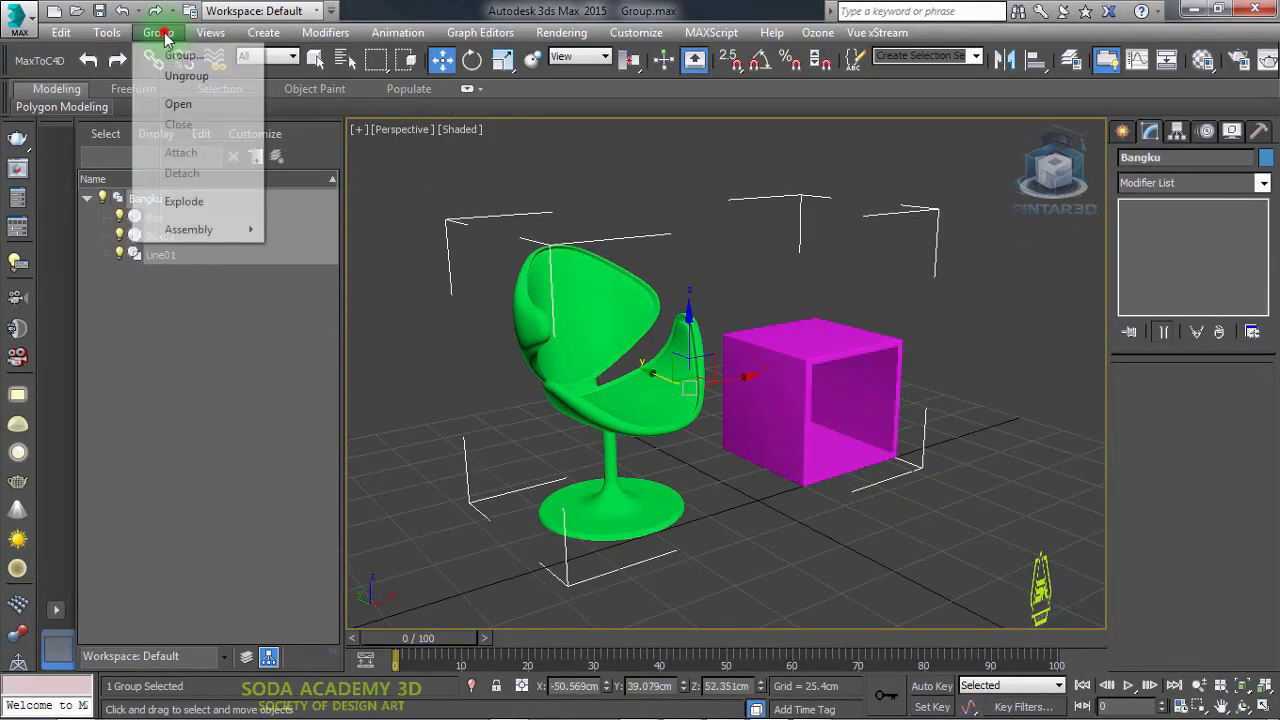
{"action": "left_click", "coordinate": [205, 102]}
{"action": "left_click", "coordinate": [636, 368]}
{"action": "key", "text": "ctrl+z"}
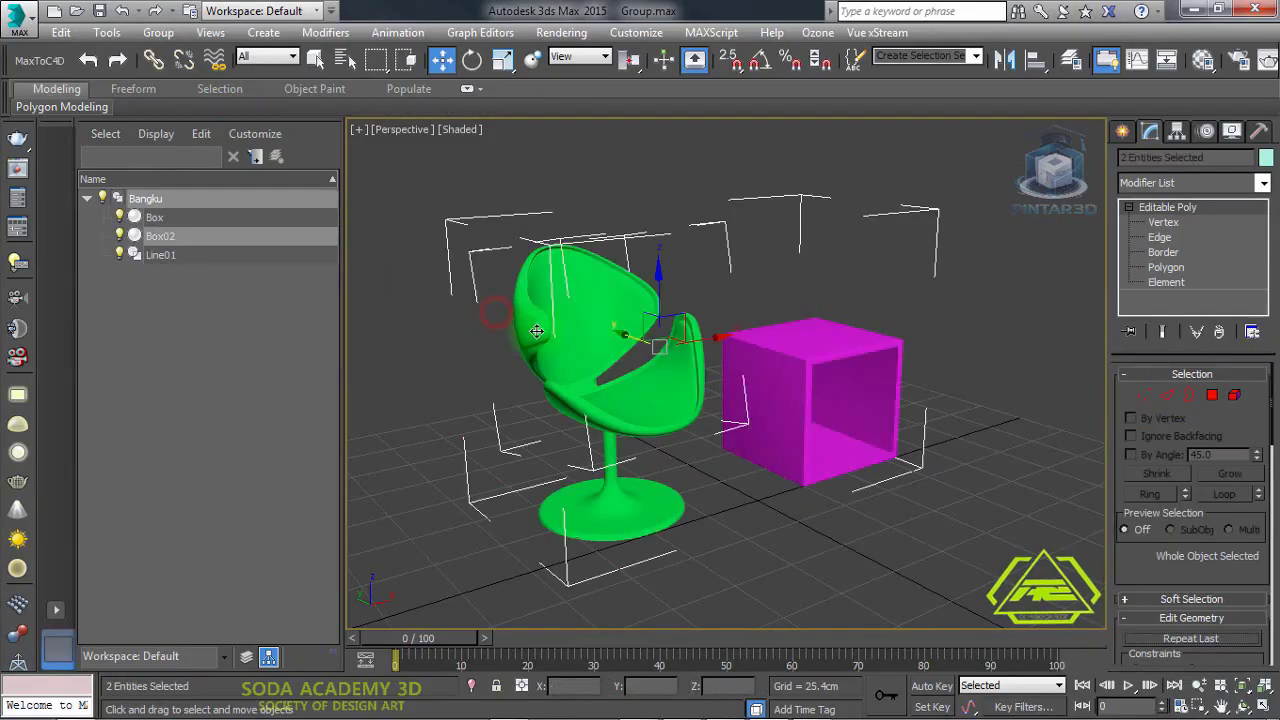
{"action": "left_click", "coordinate": [537, 331]}
{"action": "left_click_drag", "start_coordinate": [499, 318], "coordinate": [354, 226]}
Step: Close the group Bangku with the seat displaced and try moving the whole group in the viewport
{"action": "left_click", "coordinate": [158, 32]}
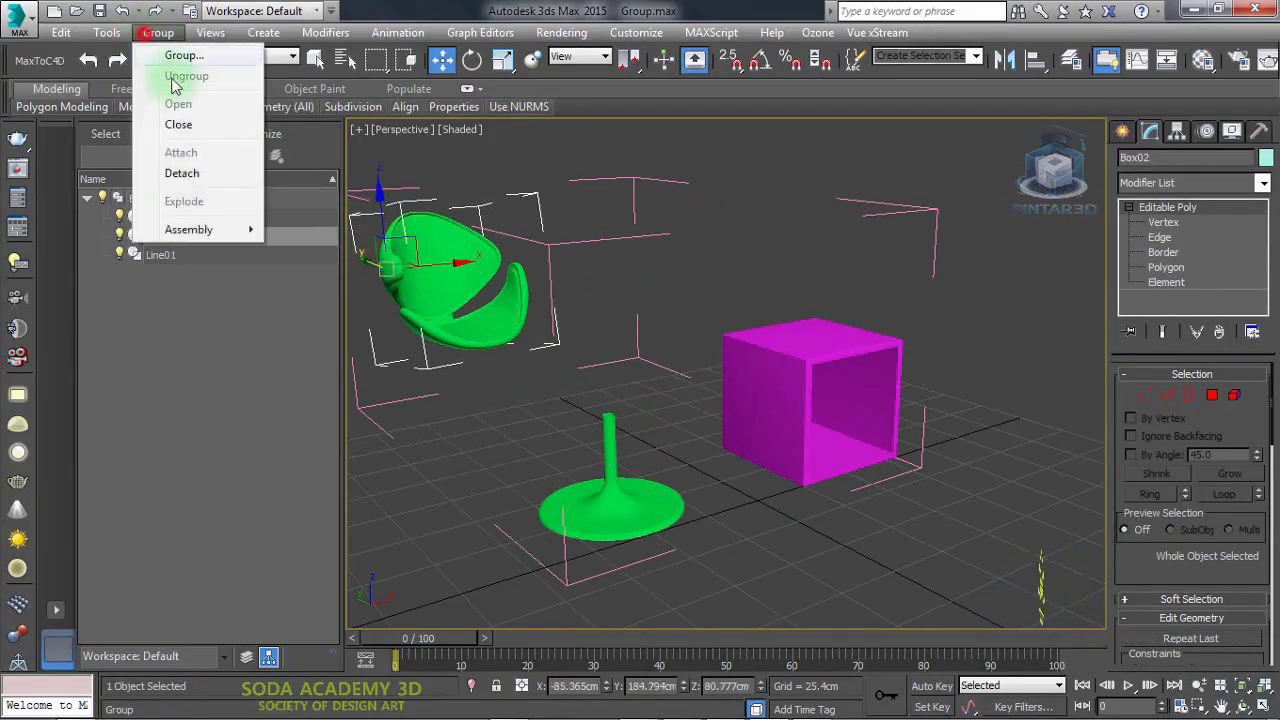
{"action": "left_click", "coordinate": [176, 123]}
{"action": "left_click_drag", "start_coordinate": [697, 310], "coordinate": [677, 354]}
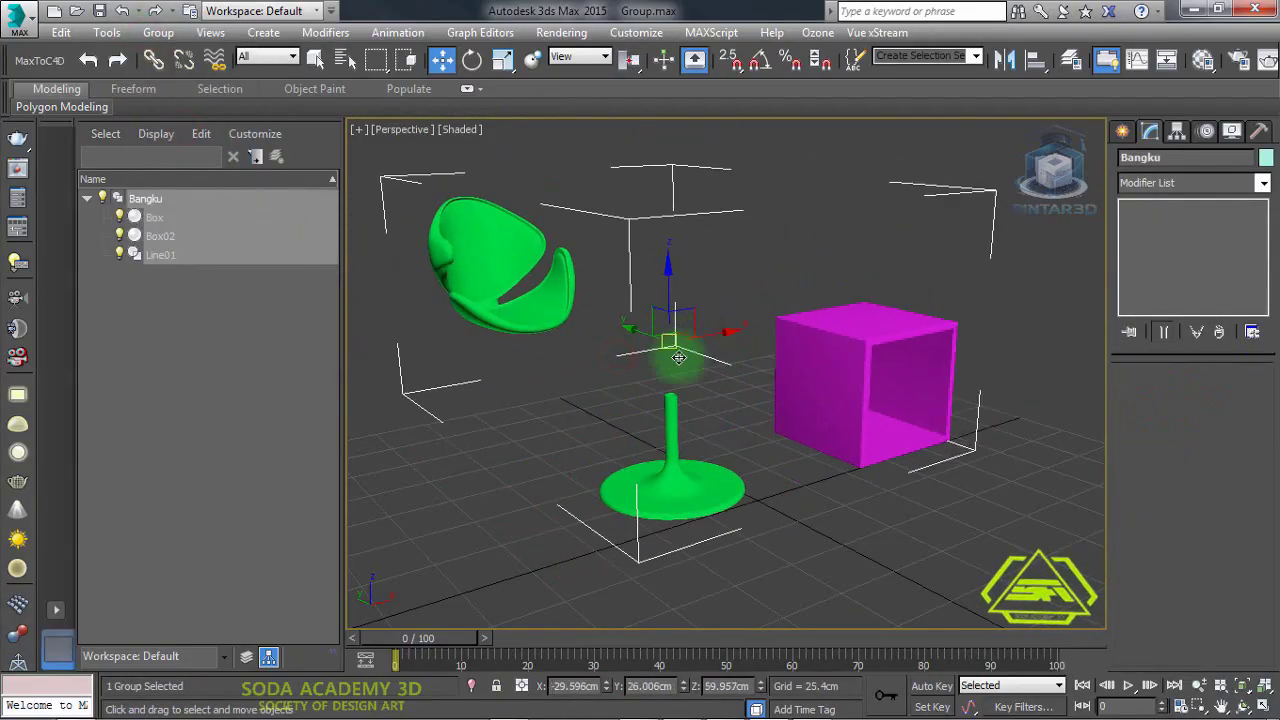
{"action": "scroll", "coordinate": [612, 412], "scroll_direction": "down", "scroll_amount": 5}
{"action": "middle_click_drag", "start_coordinate": [627, 513], "coordinate": [687, 509]}
{"action": "mouse_move", "coordinate": [687, 509]}
{"action": "middle_mouse_down", "text": "alt"}
{"action": "mouse_move", "coordinate": [732, 534]}
{"action": "mouse_move", "coordinate": [706, 514]}
{"action": "middle_mouse_up", "text": "alt"}
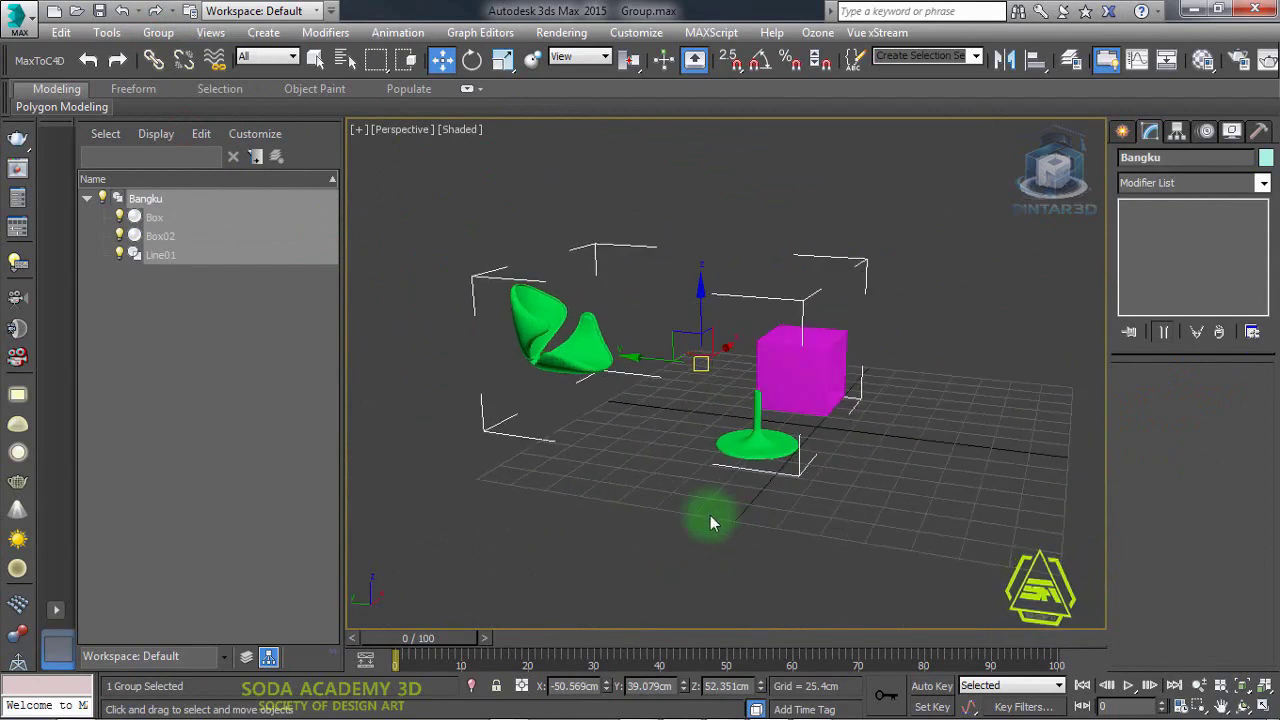
Step: Open the group Bangku and move its seat Box02 back over the stand, to about Y 34.5 cm
{"action": "left_click", "coordinate": [158, 32]}
{"action": "left_click", "coordinate": [172, 95]}
{"action": "left_click", "coordinate": [571, 343]}
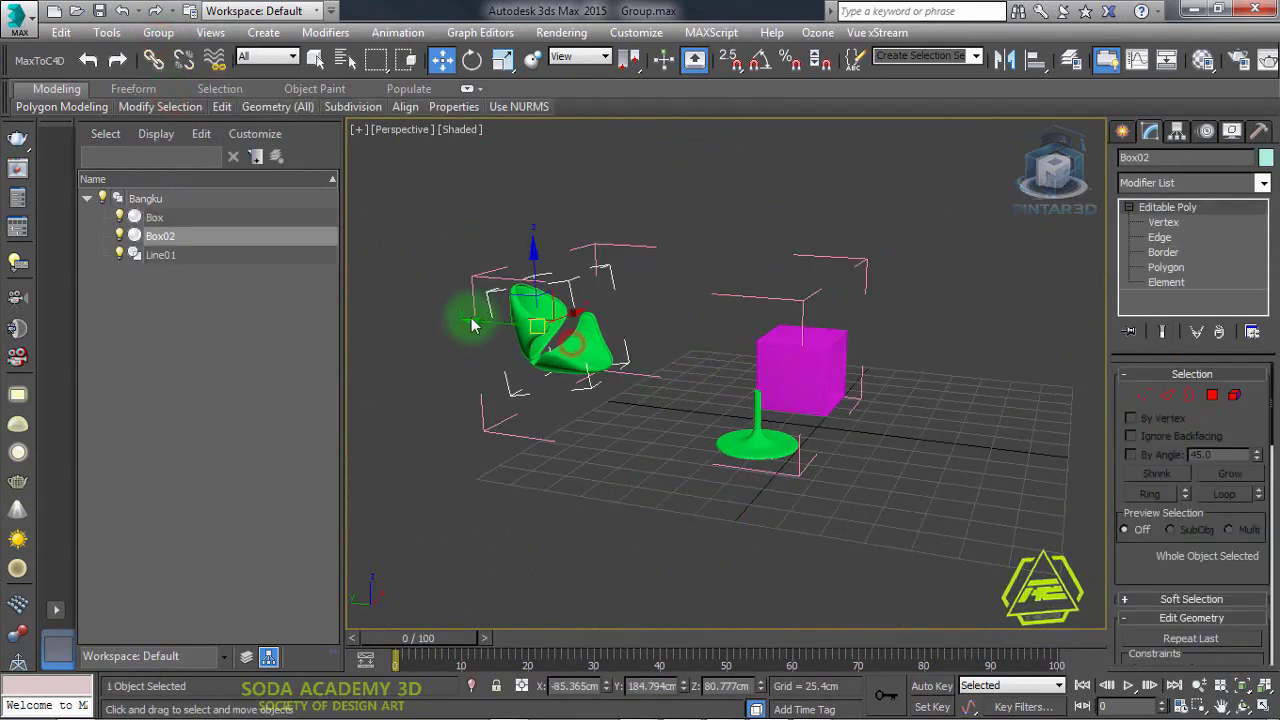
{"action": "left_click_drag", "start_coordinate": [479, 323], "coordinate": [676, 379]}
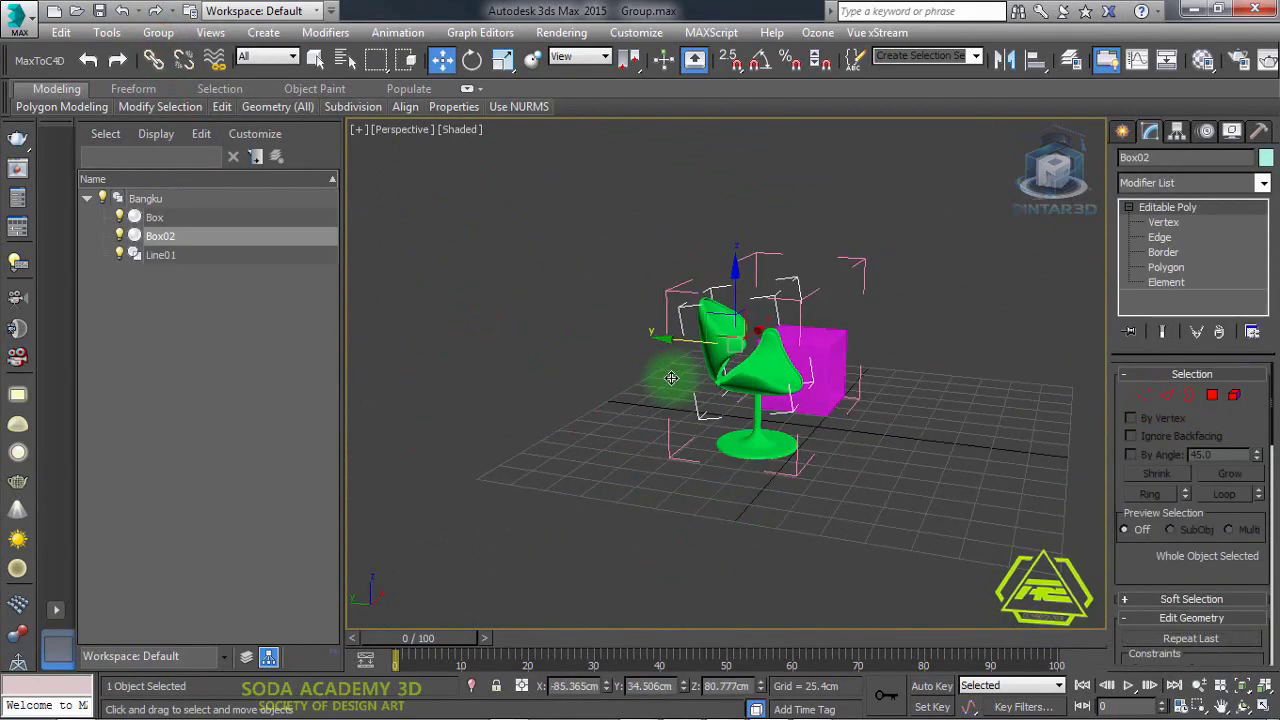
Step: Close the group Bangku and review the grouping commands available for it
{"action": "left_click", "coordinate": [158, 32]}
{"action": "left_click", "coordinate": [190, 118]}
{"action": "middle_click_drag", "start_coordinate": [842, 475], "coordinate": [698, 462], "text": "alt"}
{"action": "scroll", "coordinate": [829, 369], "scroll_direction": "up", "scroll_amount": 8}
{"action": "scroll", "coordinate": [777, 391], "scroll_direction": "down", "scroll_amount": 2}
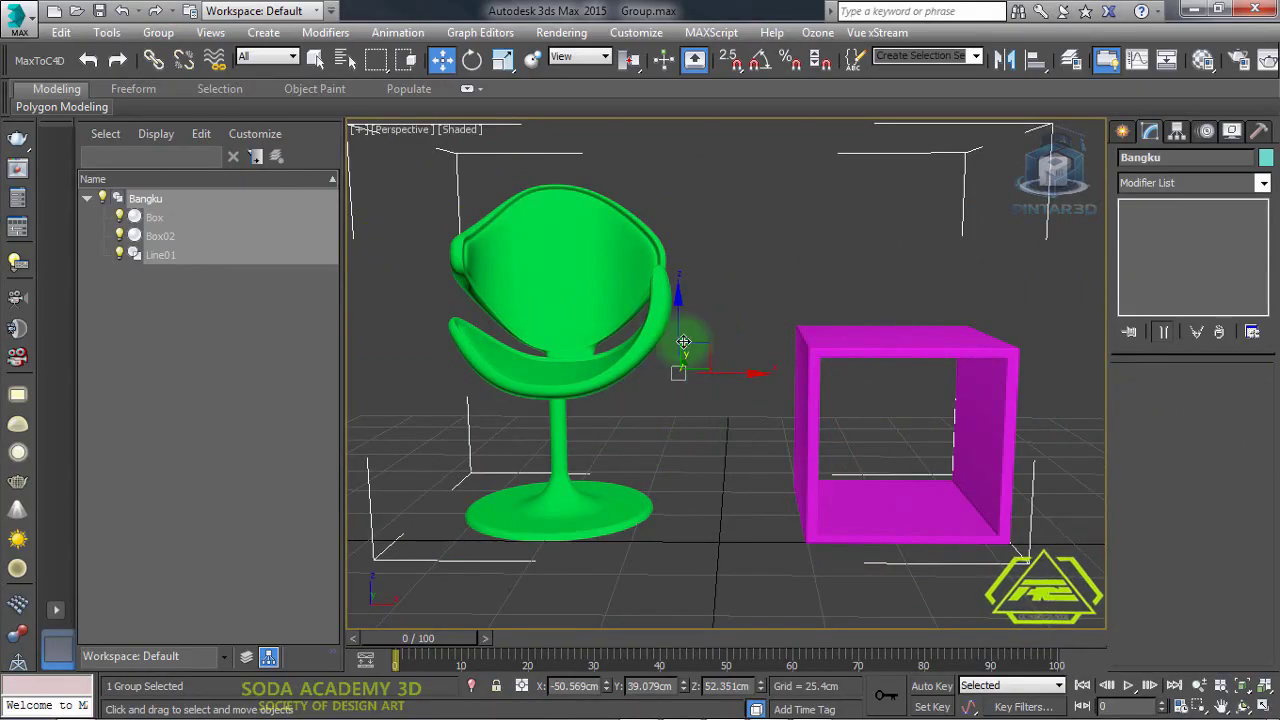
{"action": "left_click", "coordinate": [178, 36]}
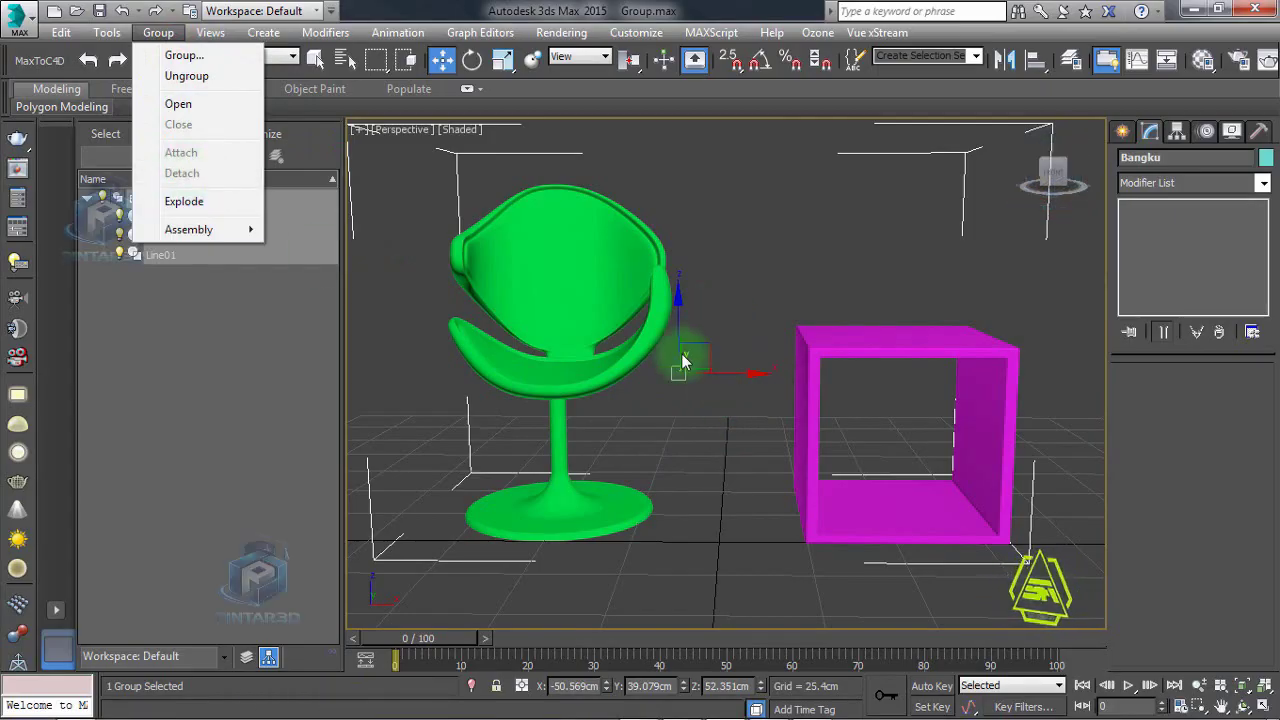
{"action": "left_click", "coordinate": [600, 580]}
{"action": "middle_click_drag", "start_coordinate": [594, 586], "coordinate": [640, 600], "text": "alt"}
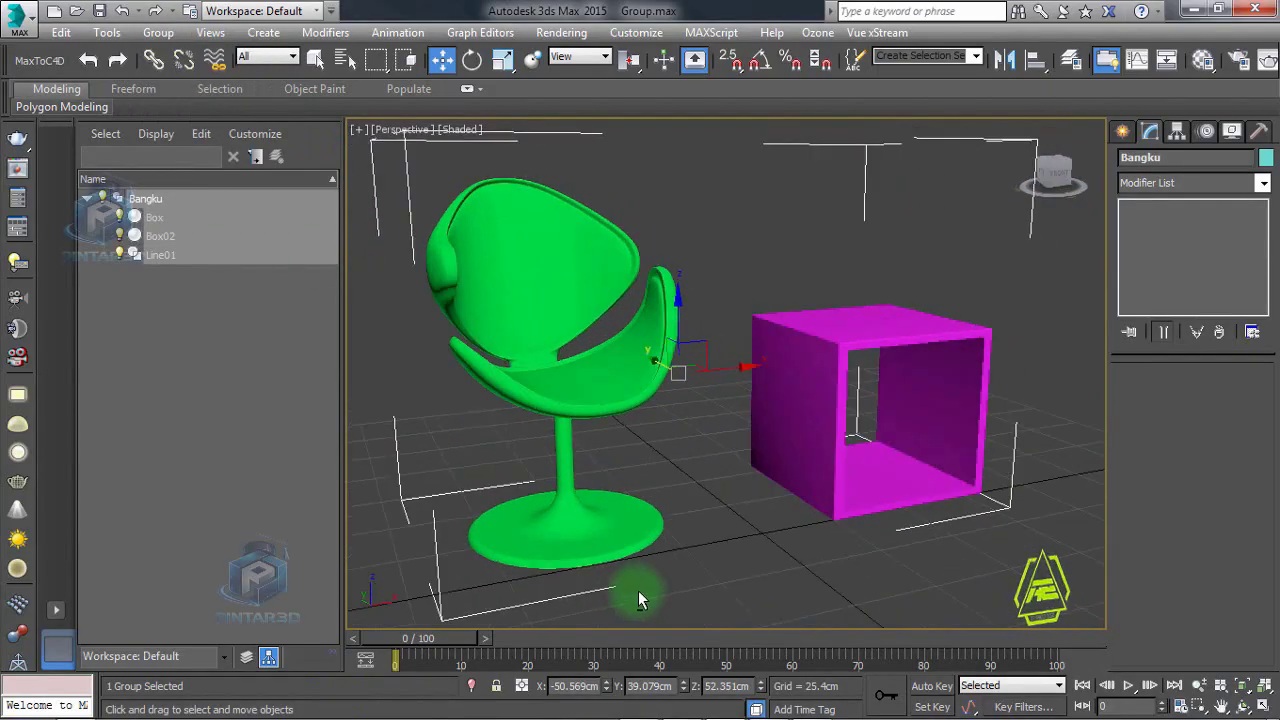
Step: Open the group Bangku and detach the magenta Box from it
{"action": "left_click", "coordinate": [158, 32]}
{"action": "left_click", "coordinate": [180, 104]}
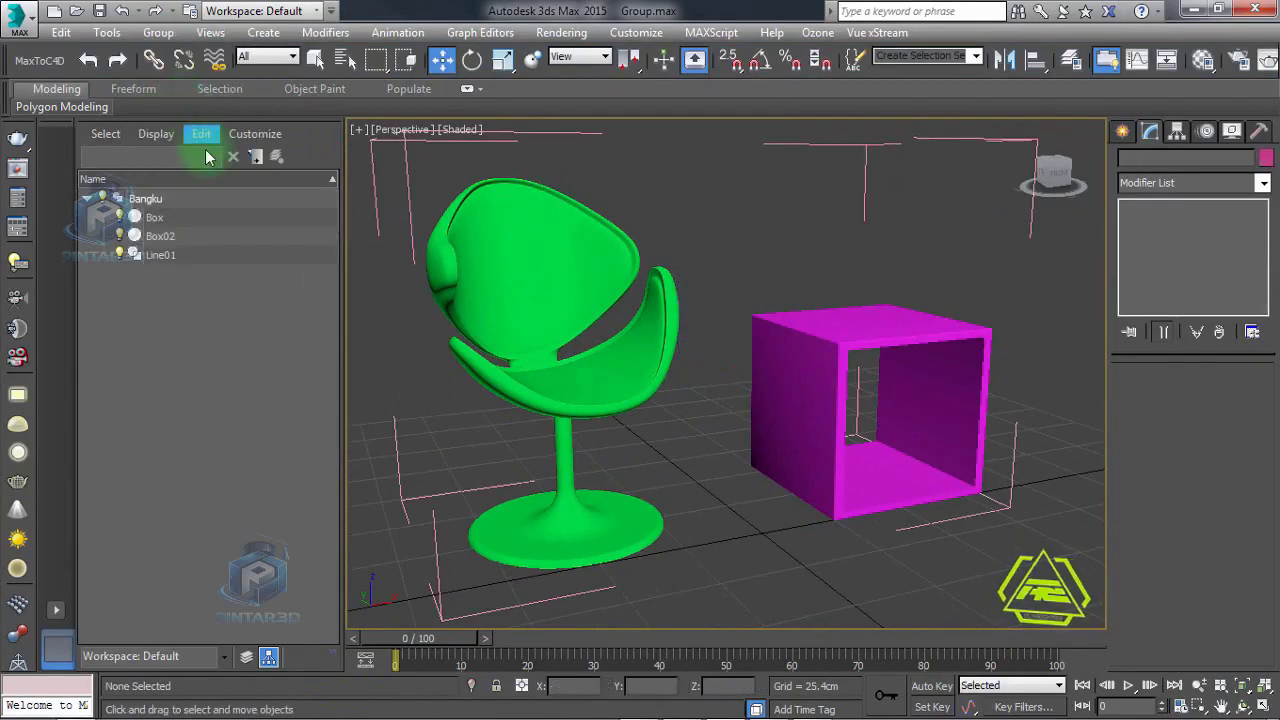
{"action": "left_click", "coordinate": [838, 352]}
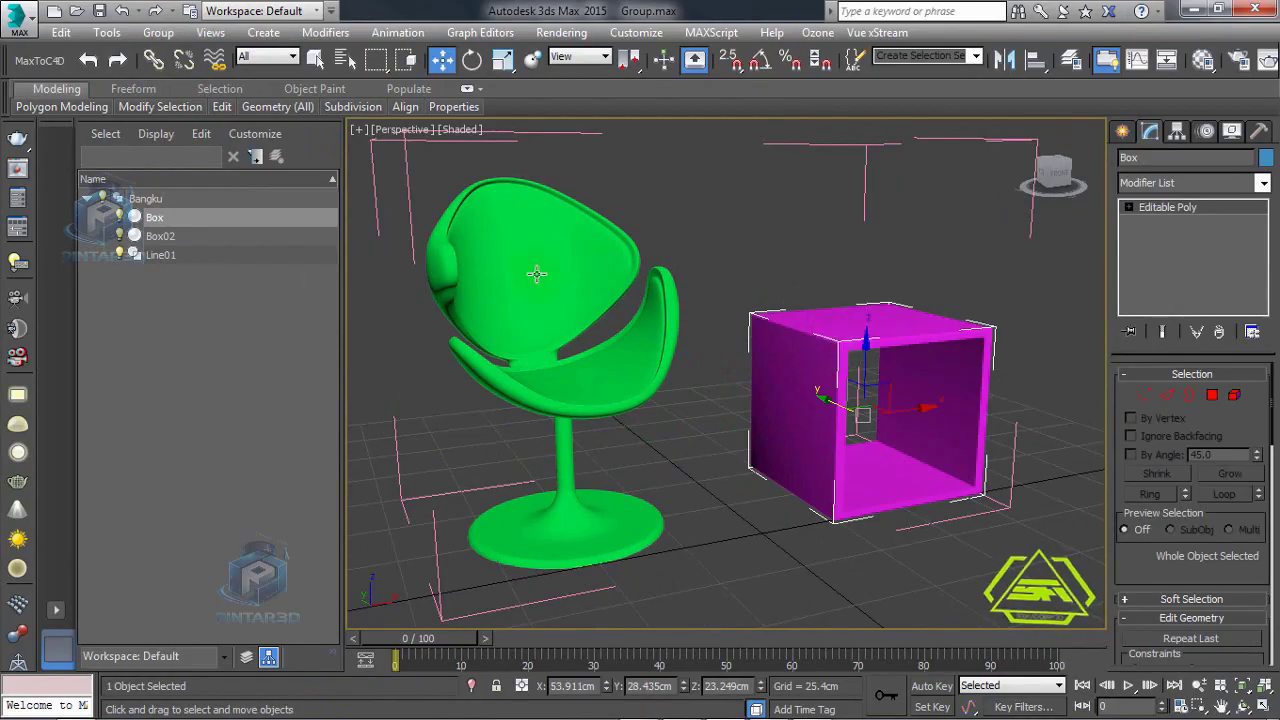
{"action": "left_click", "coordinate": [158, 32]}
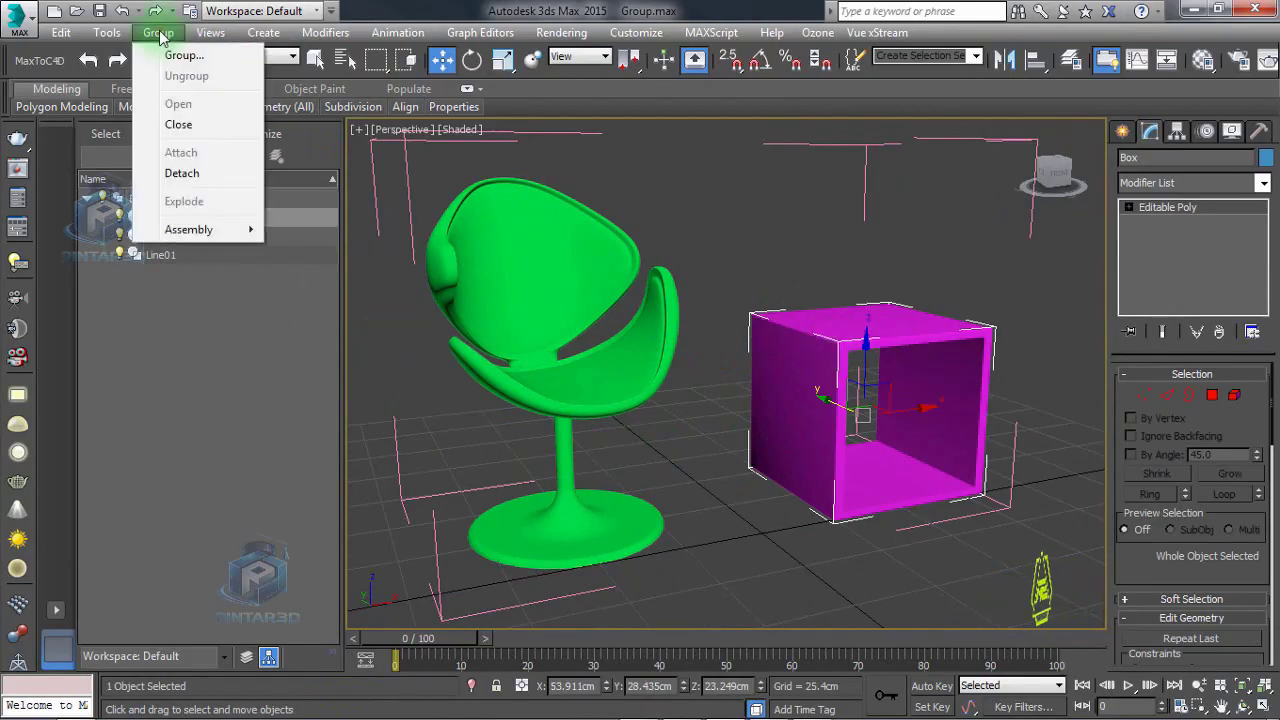
{"action": "left_click", "coordinate": [182, 173]}
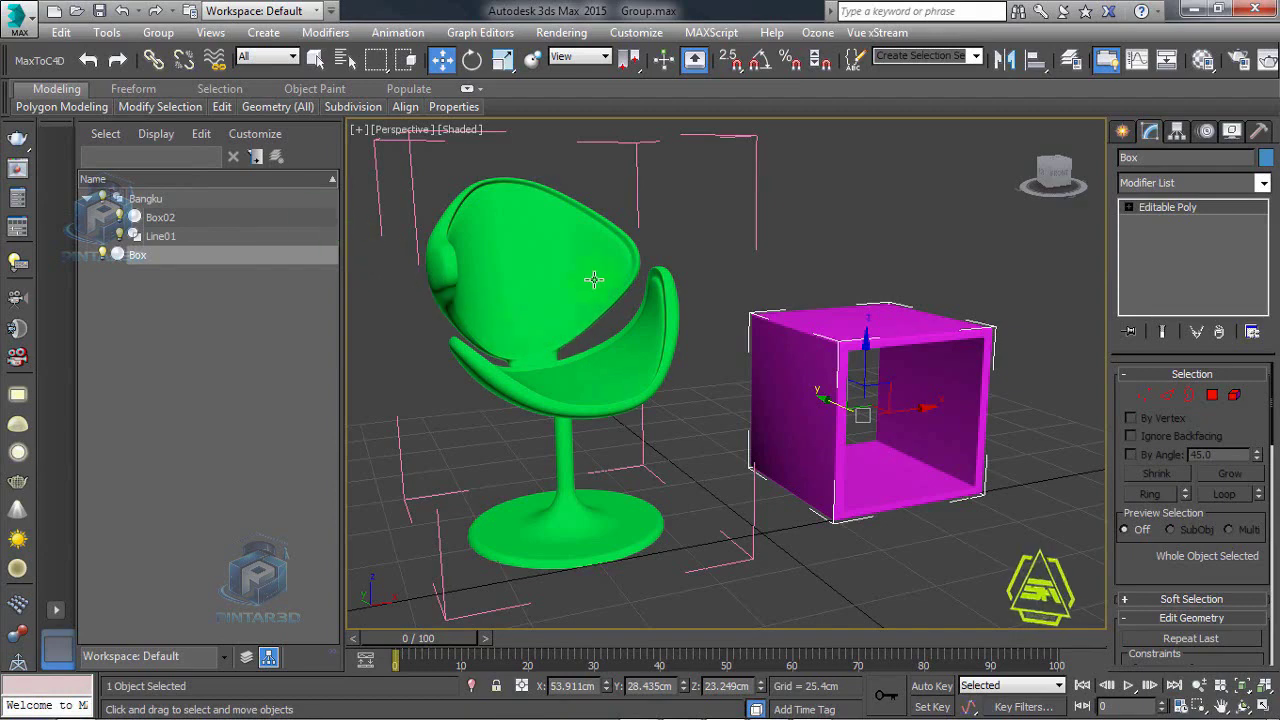
Step: Close the open group Bangku without the magenta Box and clear the selection
{"action": "left_click", "coordinate": [635, 157]}
{"action": "middle_click_drag", "start_coordinate": [635, 157], "coordinate": [620, 158], "text": "alt"}
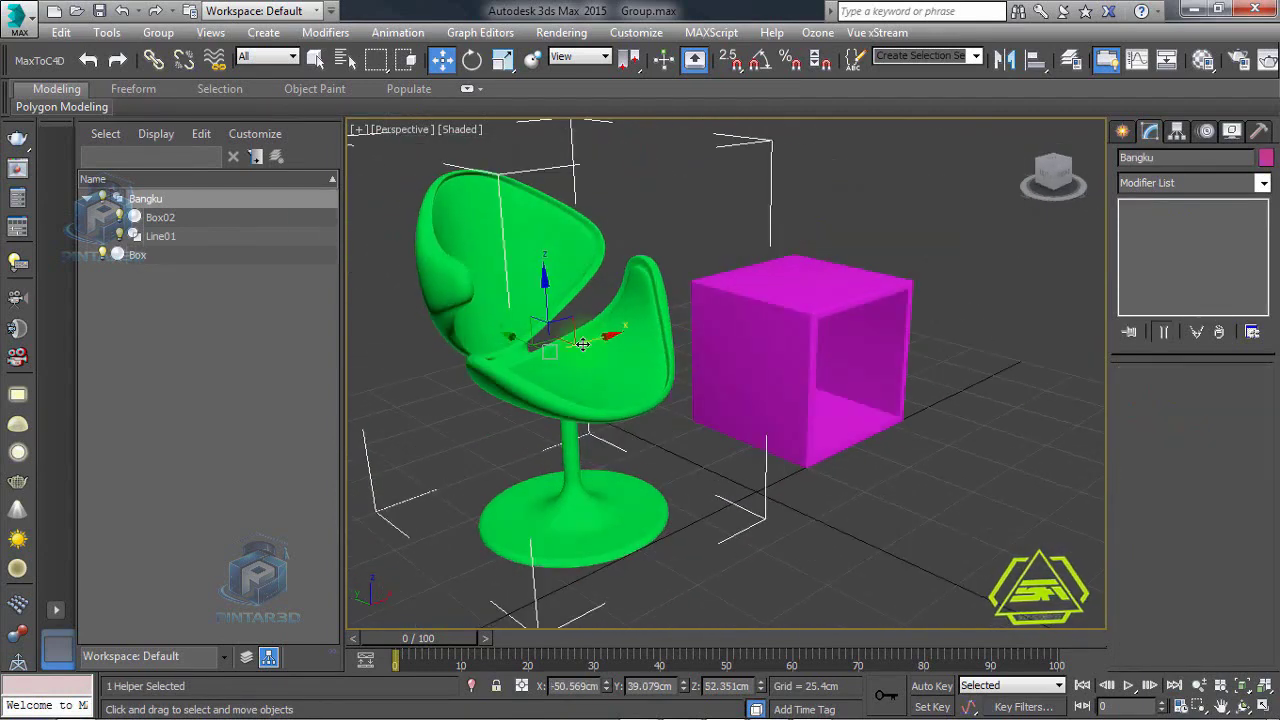
{"action": "left_click", "coordinate": [158, 33]}
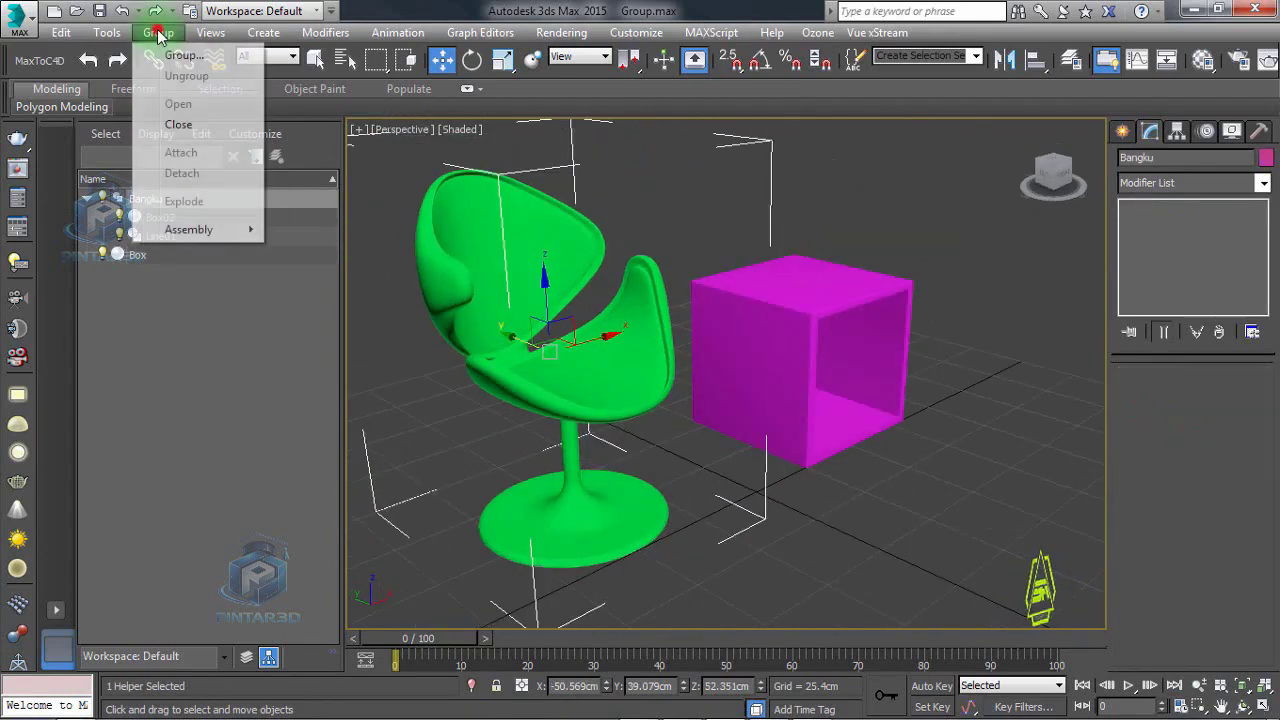
{"action": "left_click", "coordinate": [178, 124]}
{"action": "left_click", "coordinate": [886, 514]}
{"action": "middle_click_drag", "start_coordinate": [886, 514], "coordinate": [766, 503], "text": "alt"}
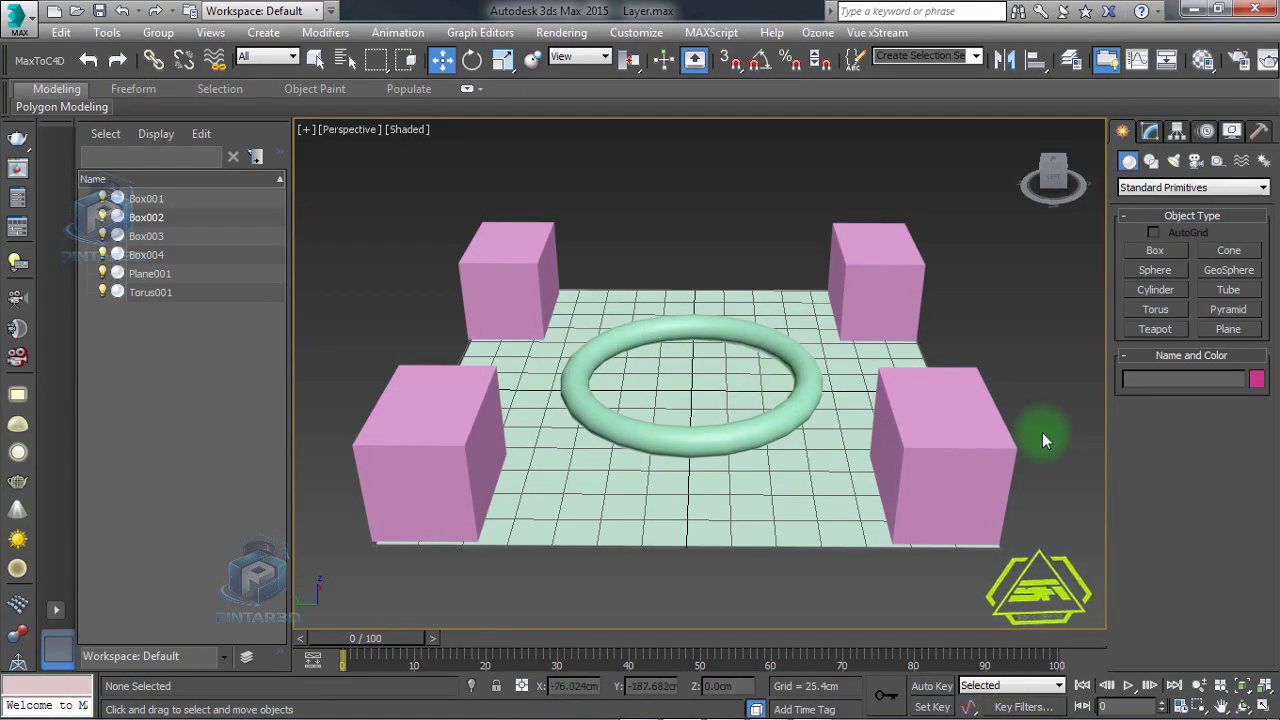
{"action": "left_click", "coordinate": [263, 32]}
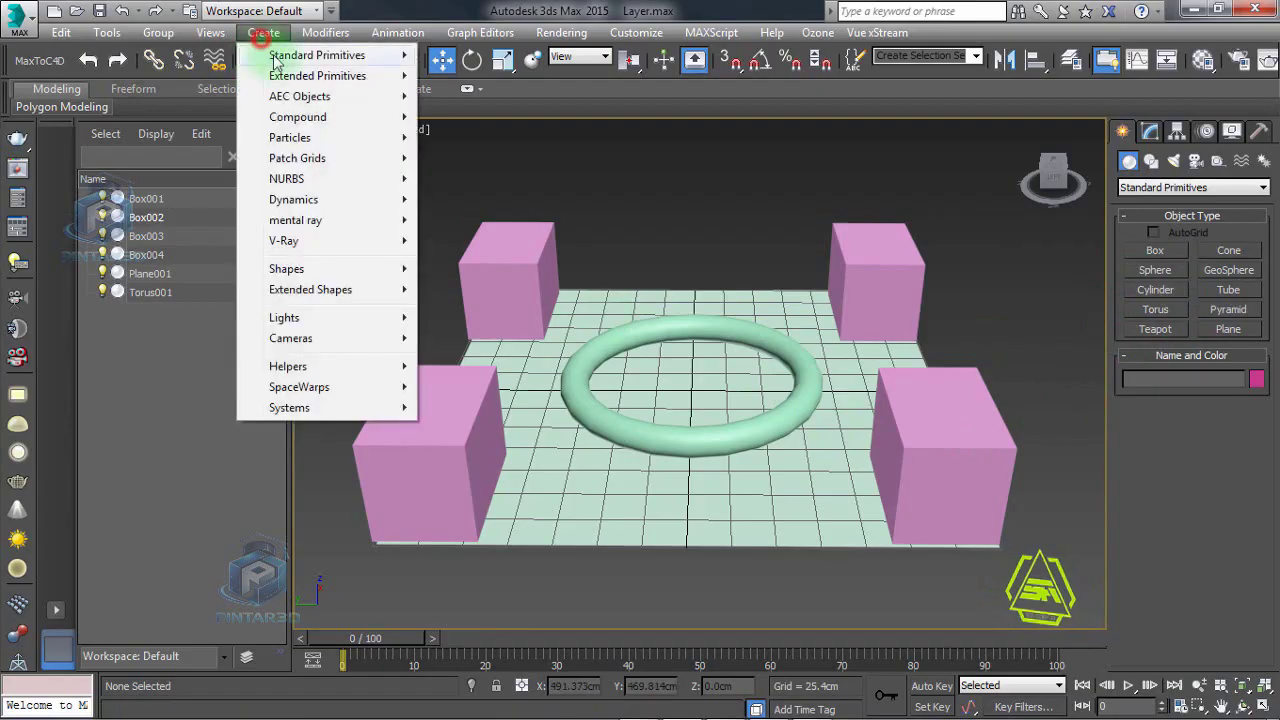
{"action": "left_click", "coordinate": [648, 230]}
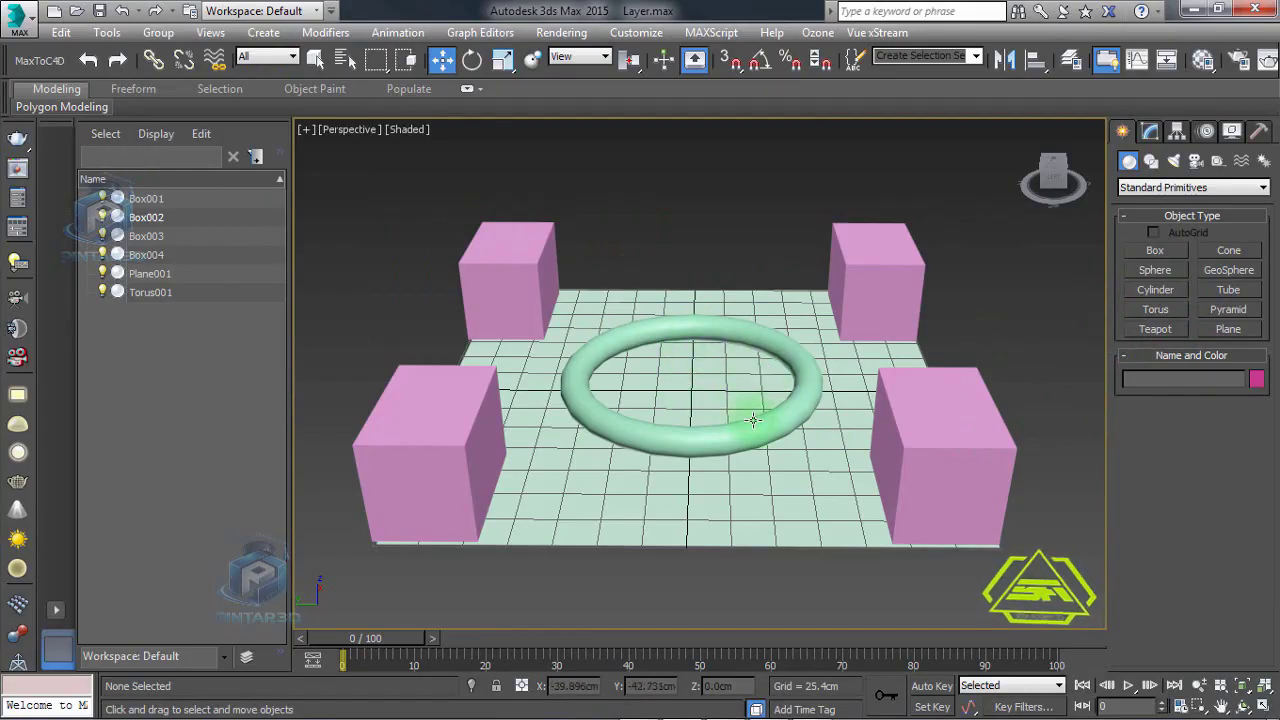
{"action": "middle_click_drag", "start_coordinate": [766, 434], "coordinate": [742, 443]}
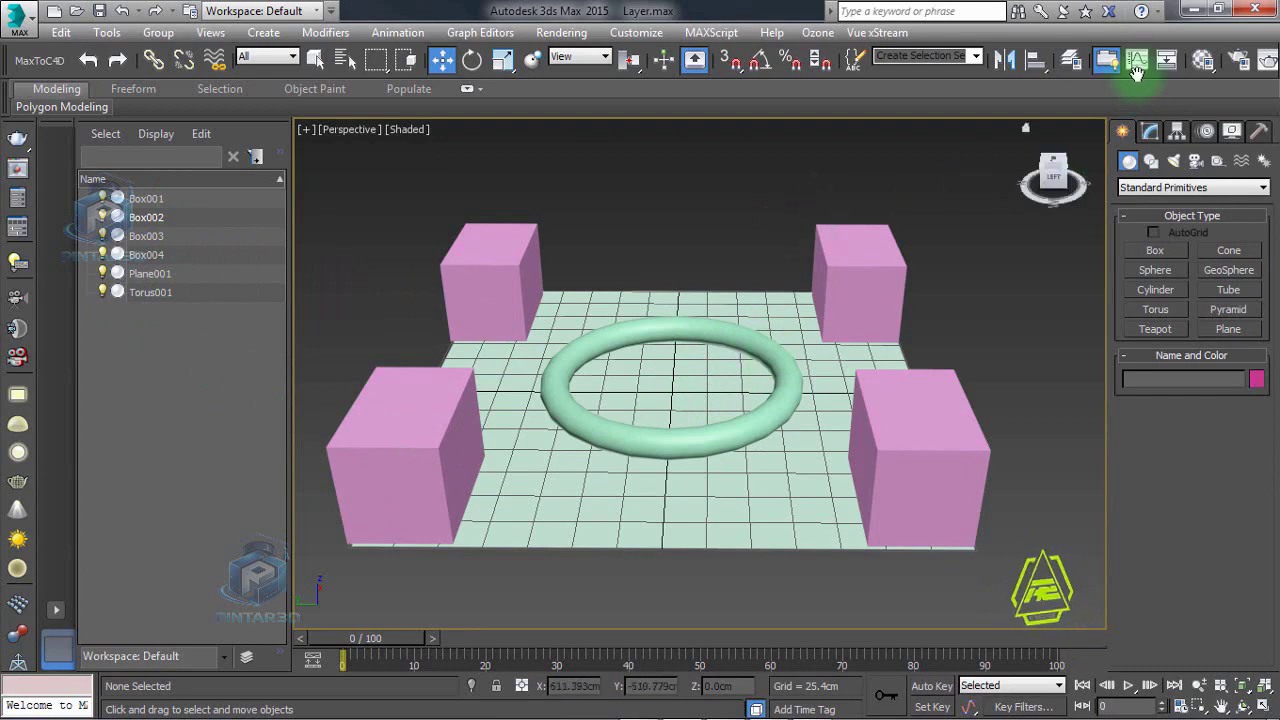
Step: Open the Layer Explorer, place it clear of the scene's object list, and adjust its width and its Frozen, Renderable and Display as Box columns
{"action": "left_click", "coordinate": [1070, 70]}
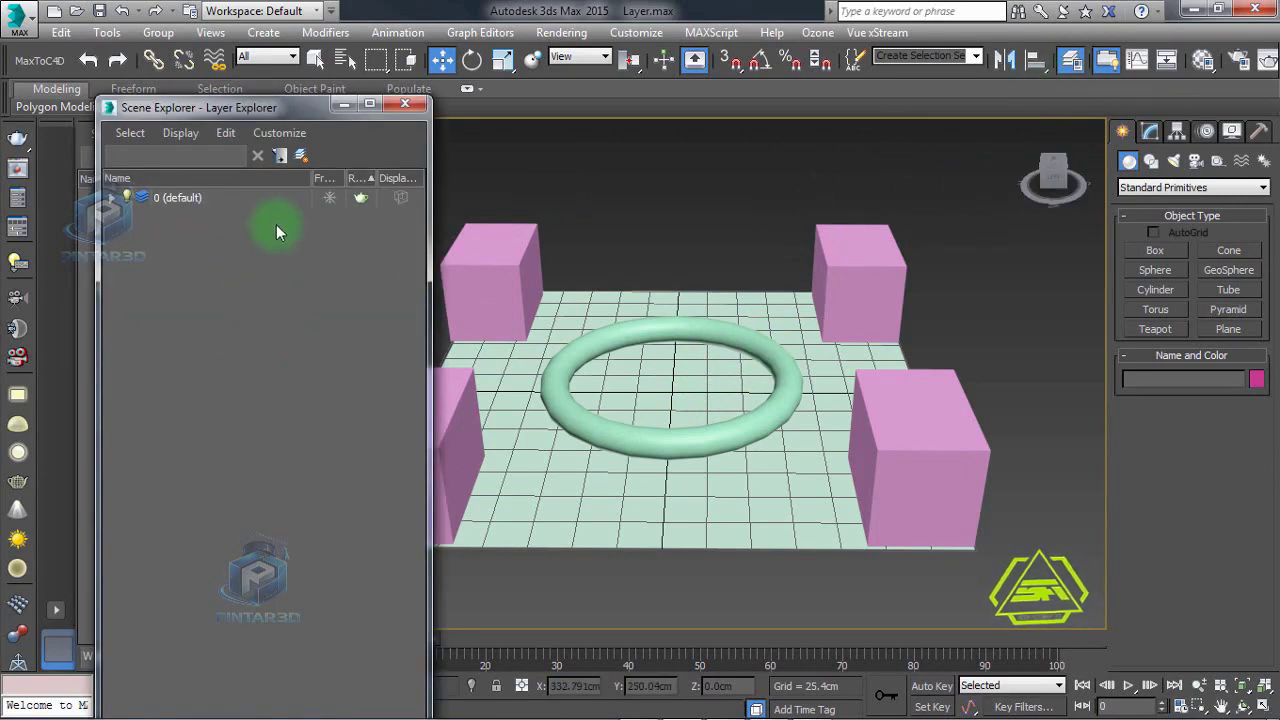
{"action": "mouse_move", "coordinate": [272, 107]}
{"action": "left_mouse_down"}
{"action": "mouse_move", "coordinate": [1003, 90]}
{"action": "mouse_move", "coordinate": [991, 237]}
{"action": "mouse_move", "coordinate": [1000, 109]}
{"action": "mouse_move", "coordinate": [985, 100]}
{"action": "left_mouse_up"}
{"action": "mouse_move", "coordinate": [1073, 170]}
{"action": "left_mouse_down"}
{"action": "mouse_move", "coordinate": [977, 171]}
{"action": "mouse_move", "coordinate": [1098, 172]}
{"action": "left_mouse_up"}
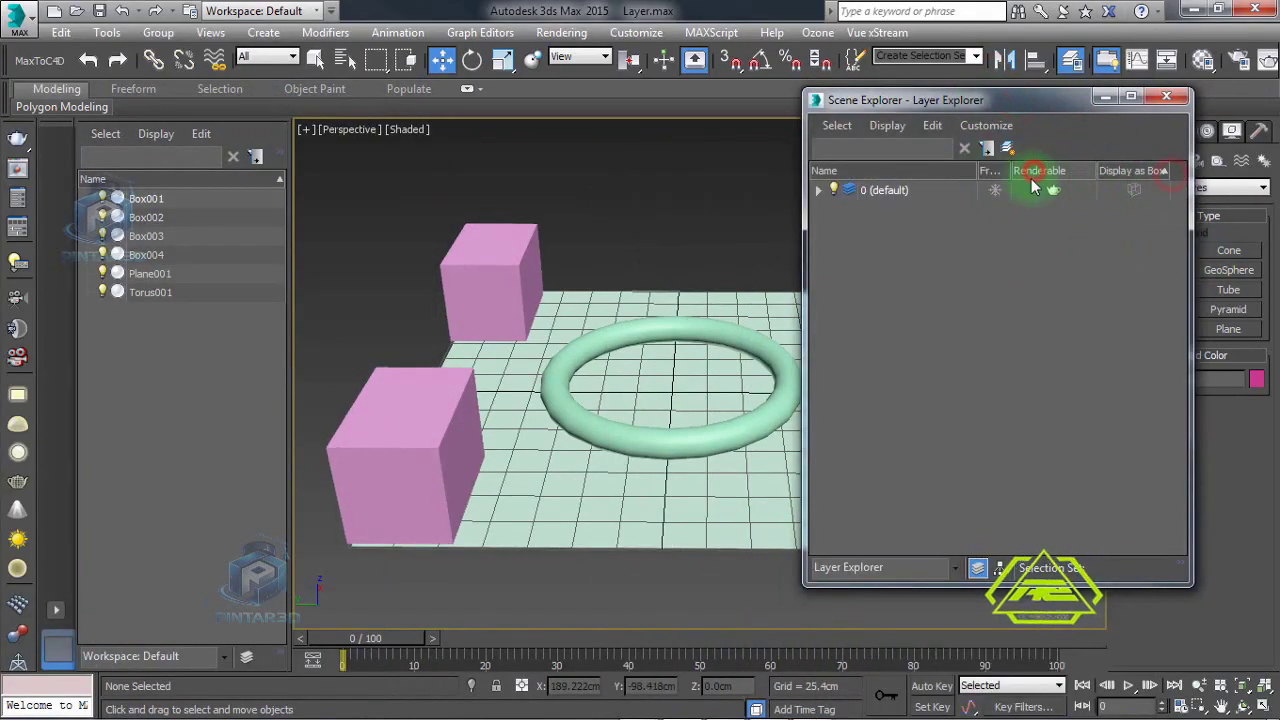
{"action": "left_click_drag", "start_coordinate": [1010, 172], "coordinate": [1067, 172]}
{"action": "left_click_drag", "start_coordinate": [1154, 170], "coordinate": [1121, 171]}
{"action": "left_click_drag", "start_coordinate": [1191, 204], "coordinate": [1233, 200]}
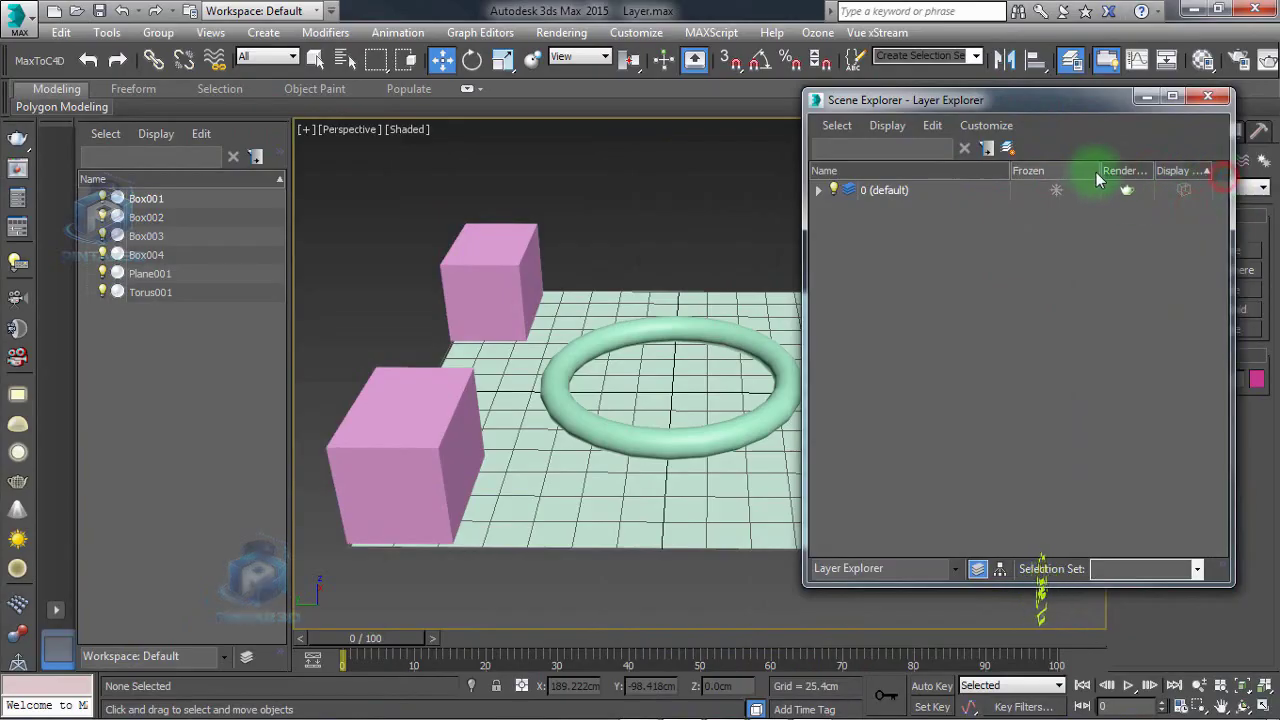
{"action": "left_click_drag", "start_coordinate": [1100, 172], "coordinate": [1067, 173]}
{"action": "left_click_drag", "start_coordinate": [1180, 174], "coordinate": [1201, 176]}
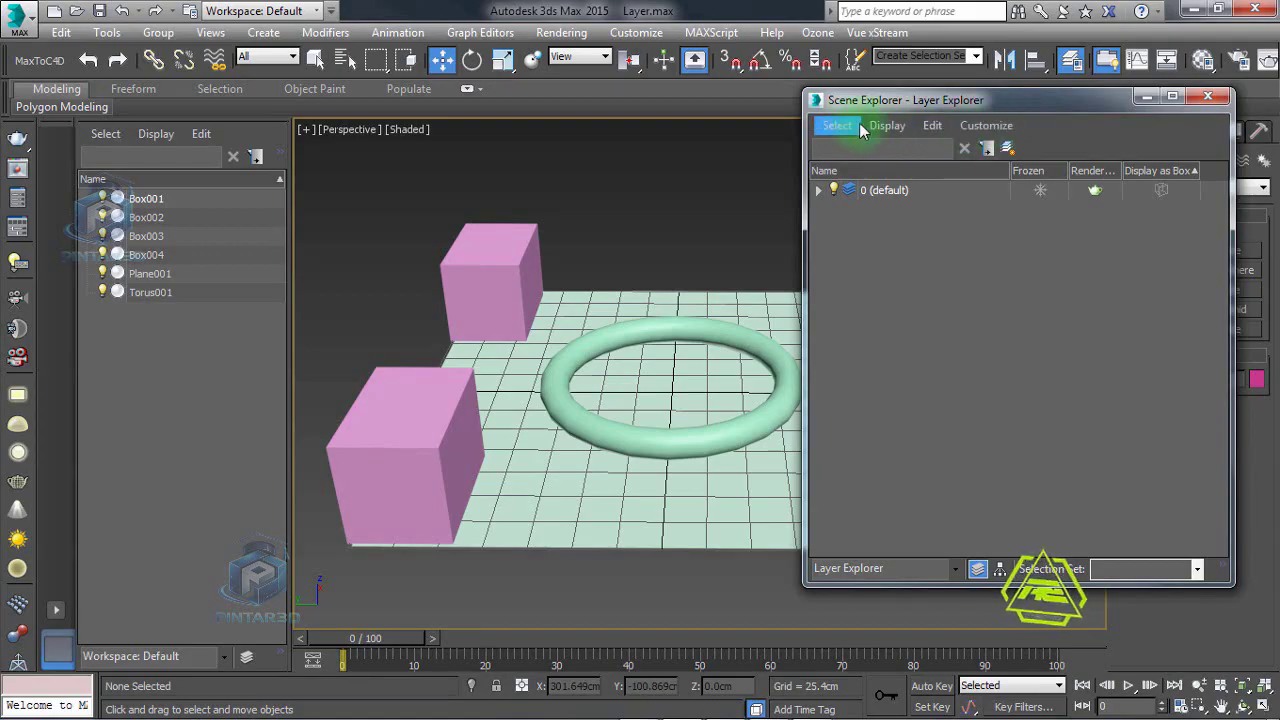
Step: Expand layer 0 (default) to list its objects and sort them by the Frozen property
{"action": "left_click", "coordinate": [930, 229]}
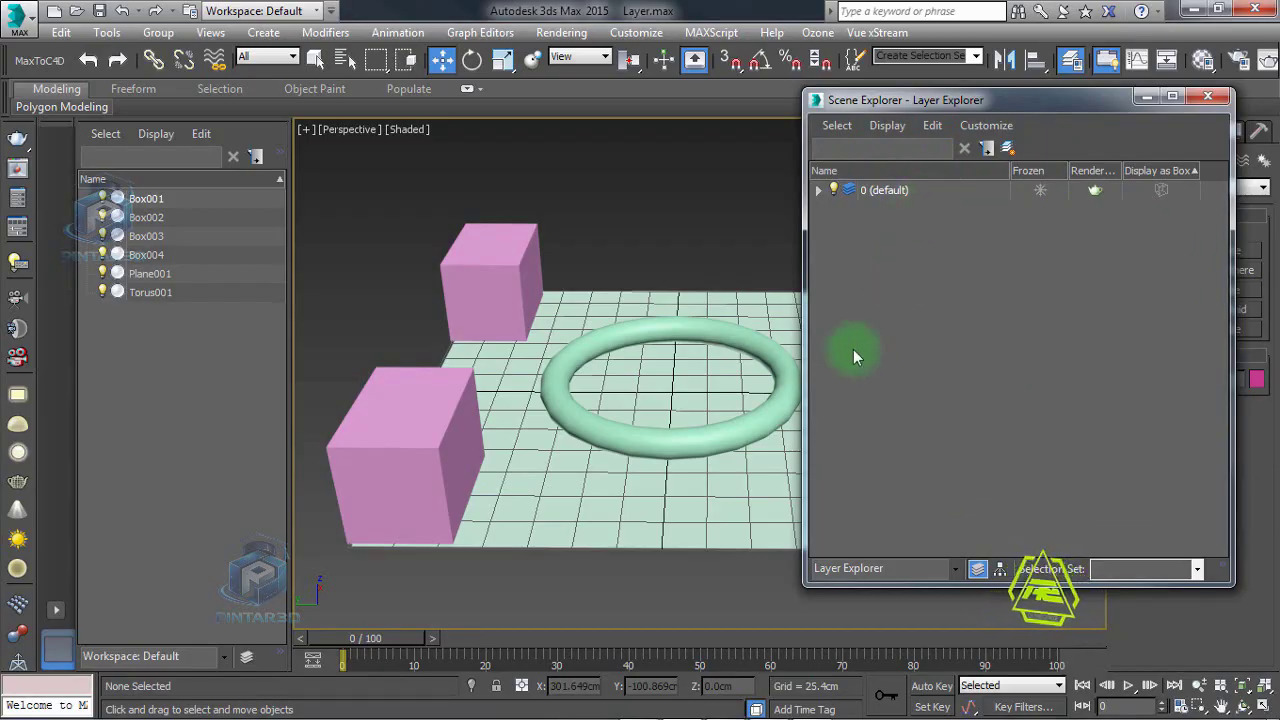
{"action": "left_click", "coordinate": [818, 190]}
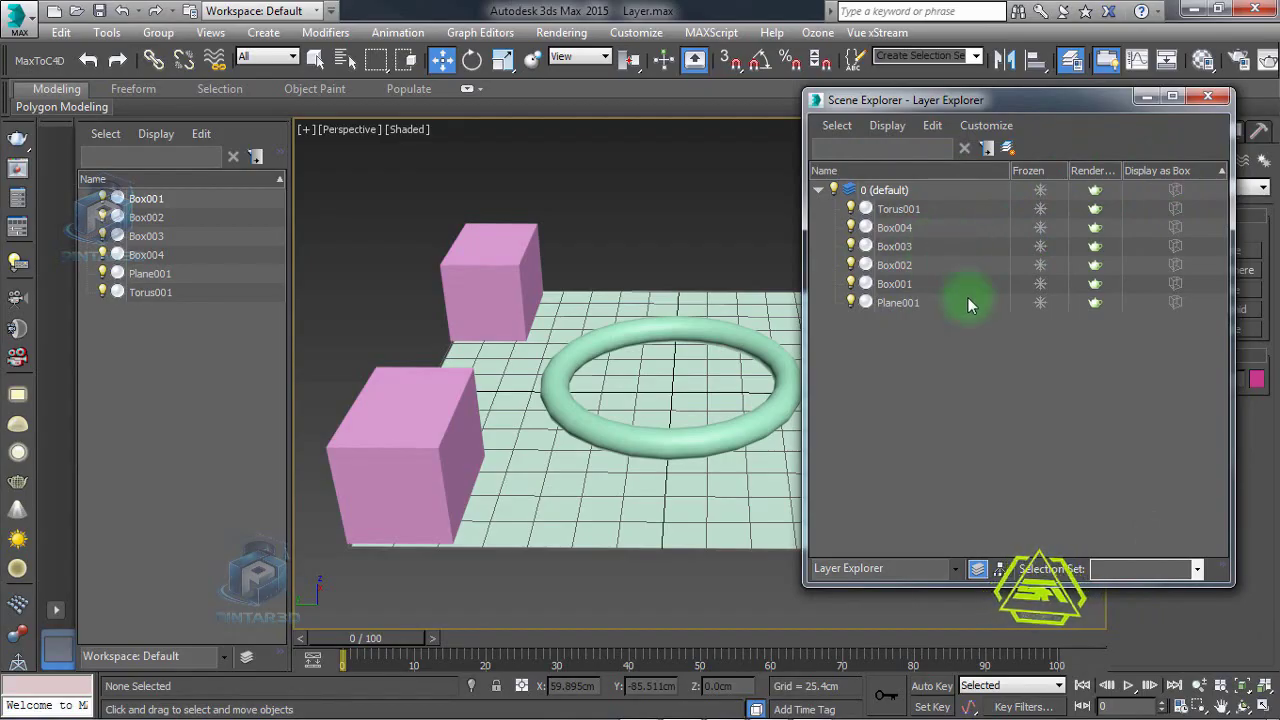
{"action": "left_click", "coordinate": [1029, 176]}
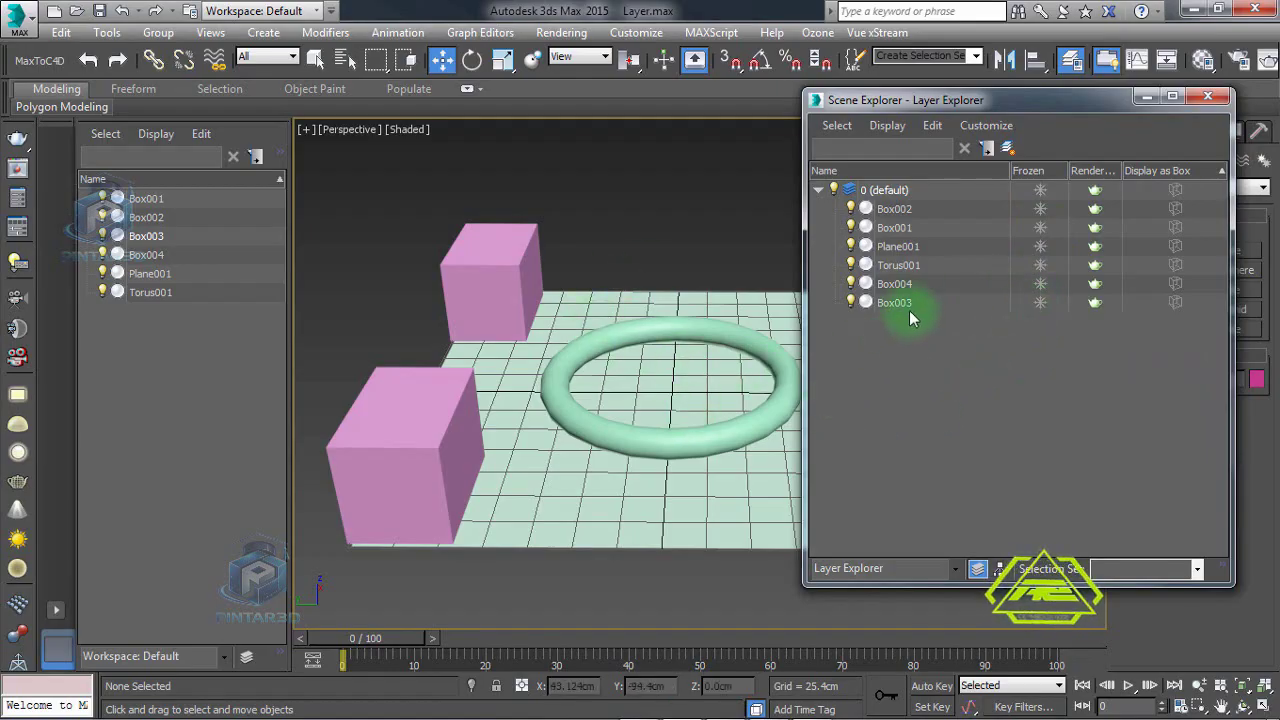
Step: Freeze Box004 in layer 0 (default) and inspect it from another angle
{"action": "left_click", "coordinate": [893, 284]}
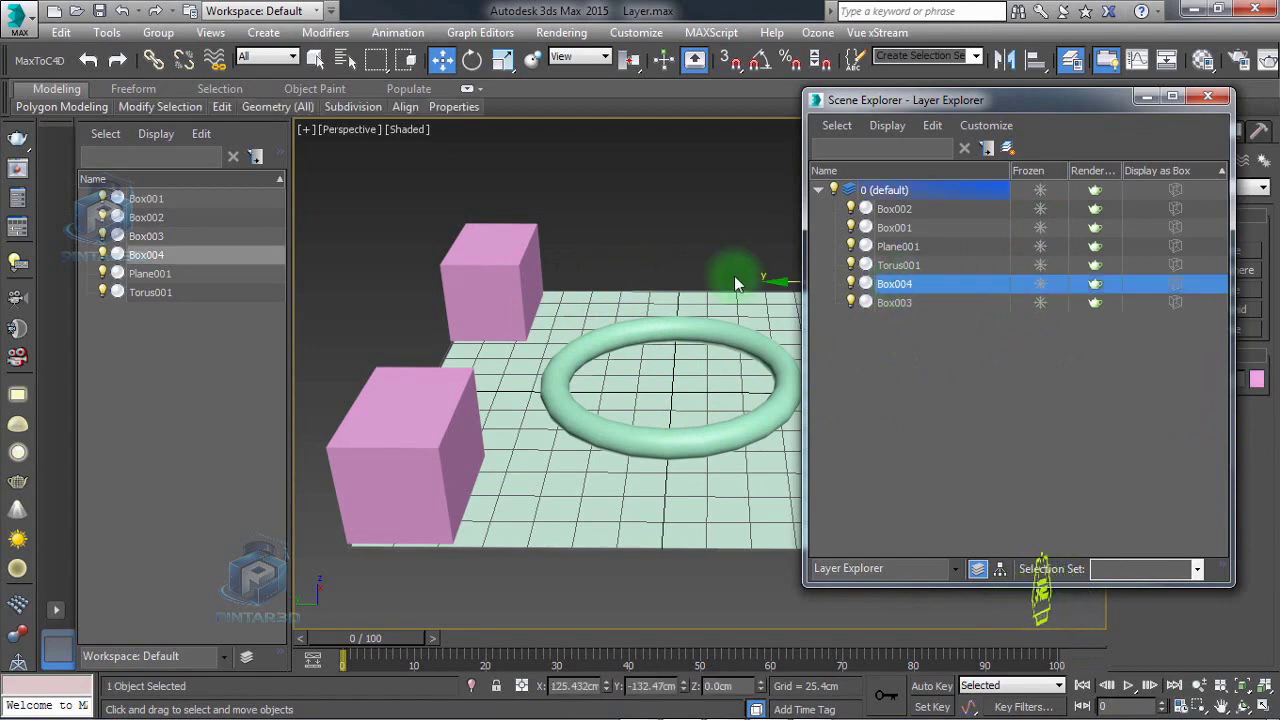
{"action": "middle_click_drag", "start_coordinate": [737, 277], "coordinate": [594, 263], "text": "alt"}
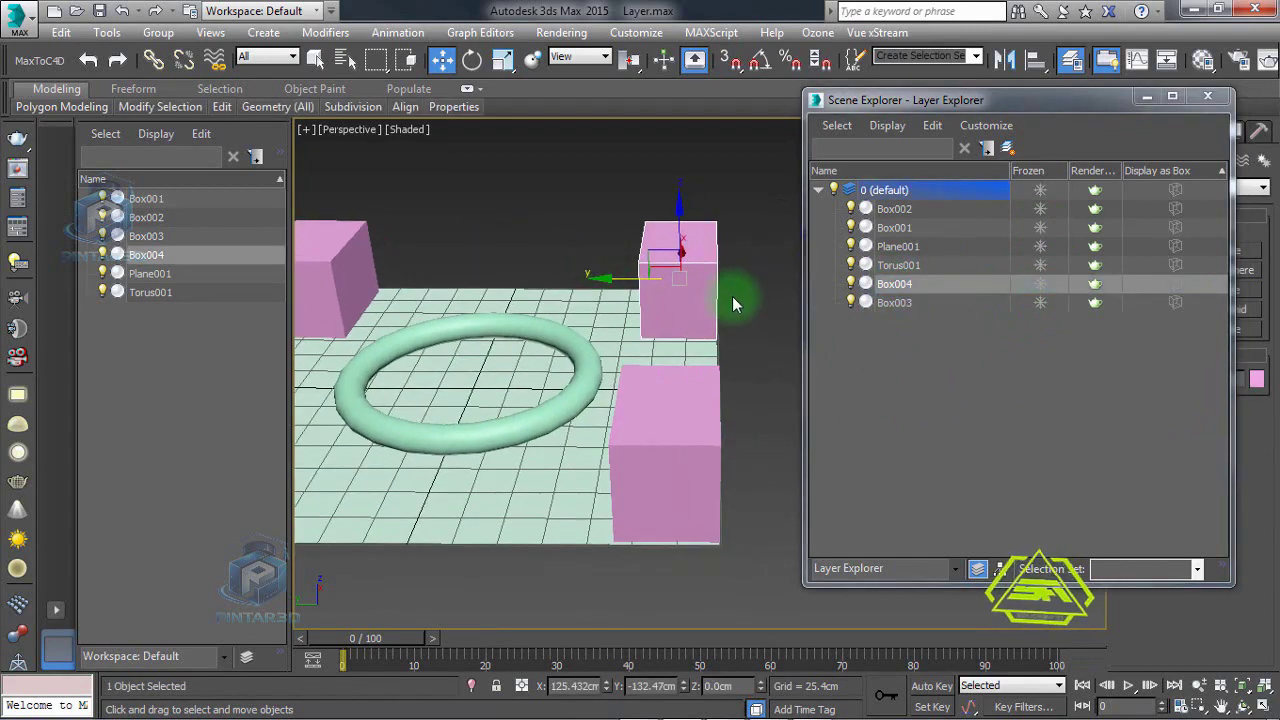
{"action": "left_click", "coordinate": [1040, 284]}
{"action": "middle_click_drag", "start_coordinate": [751, 397], "coordinate": [749, 368], "text": "alt"}
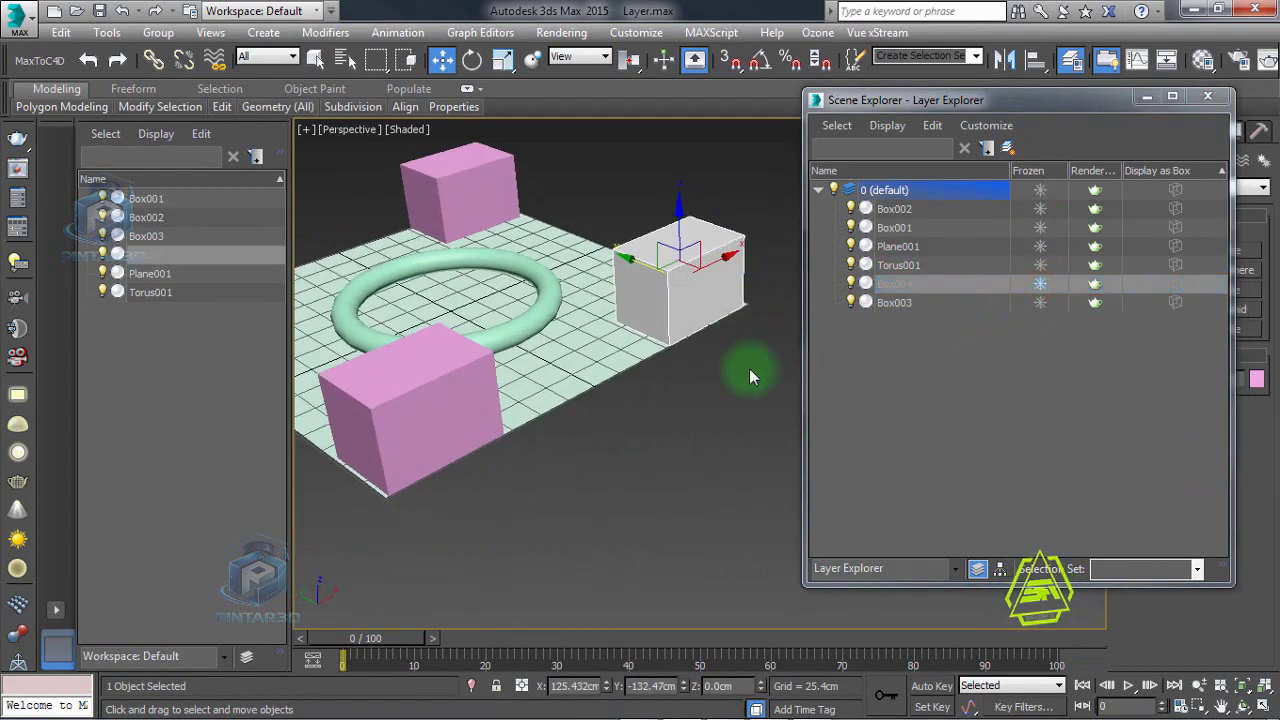
Step: Select Box003 in layer 0 (default), freeze it and unfreeze it again
{"action": "left_click", "coordinate": [900, 302]}
{"action": "middle_click_drag", "start_coordinate": [702, 322], "coordinate": [892, 408]}
{"action": "left_click", "coordinate": [901, 246]}
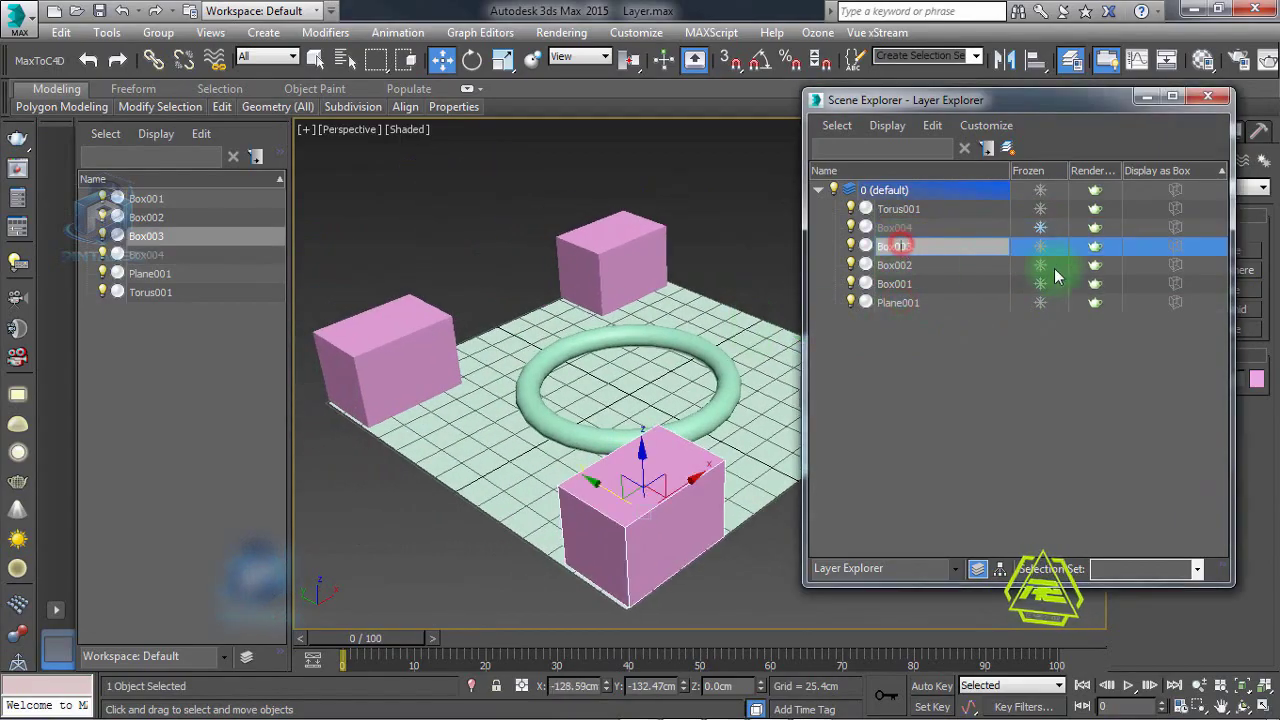
{"action": "left_click", "coordinate": [1041, 246]}
{"action": "middle_click_drag", "start_coordinate": [700, 373], "coordinate": [578, 318]}
{"action": "left_click", "coordinate": [1041, 246]}
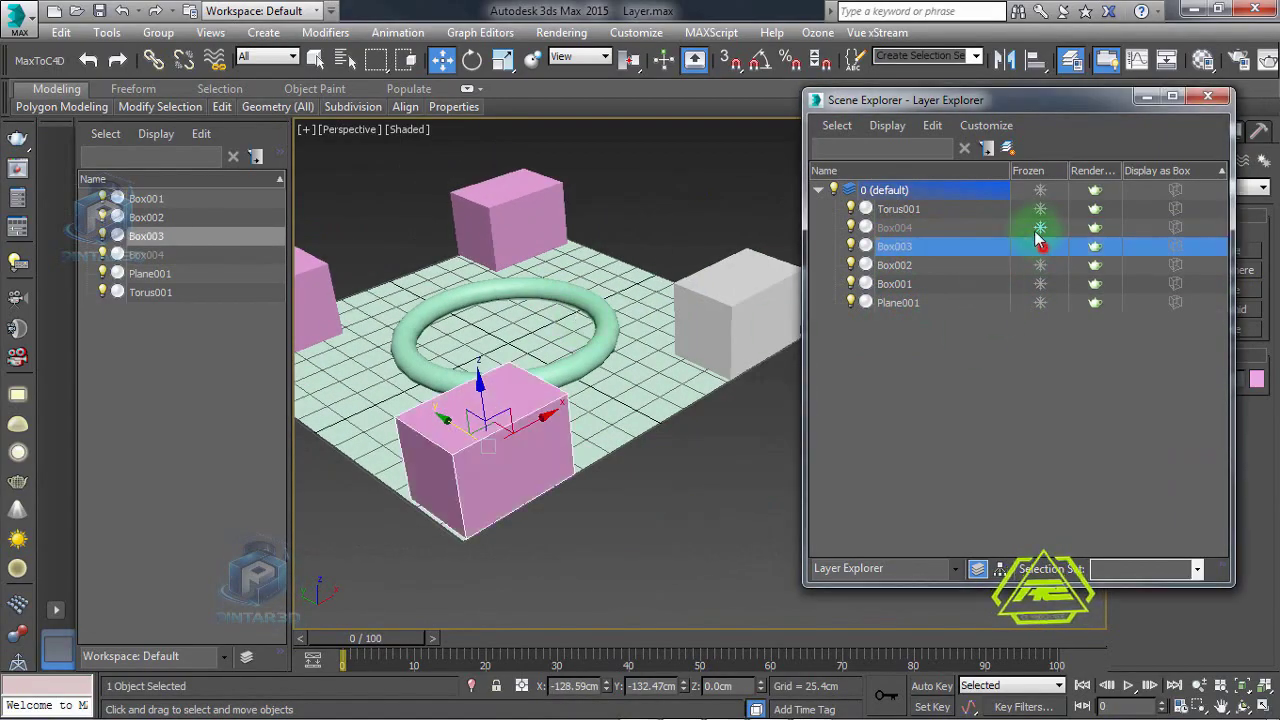
Step: Unfreeze every object by toggling the frozen state of layer 0 (default), and narrow the Name column
{"action": "left_click", "coordinate": [1040, 193]}
{"action": "left_click", "coordinate": [1040, 193]}
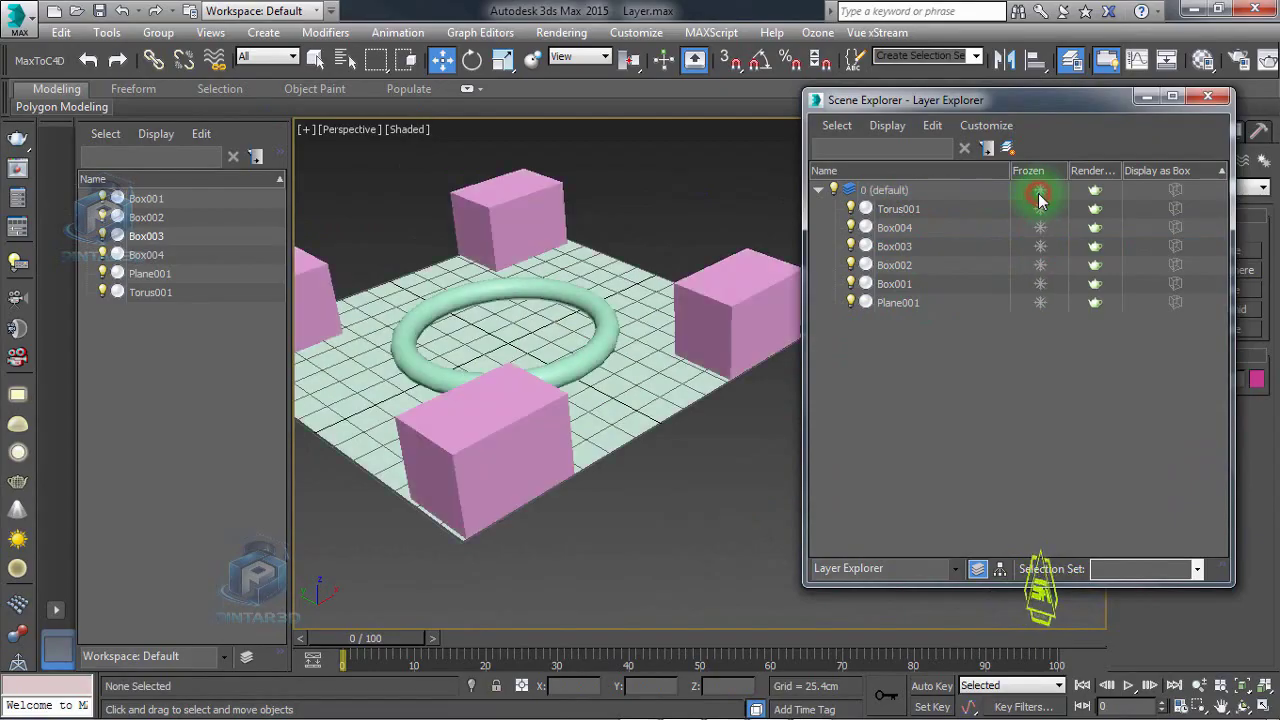
{"action": "left_click_drag", "start_coordinate": [1010, 172], "coordinate": [978, 174]}
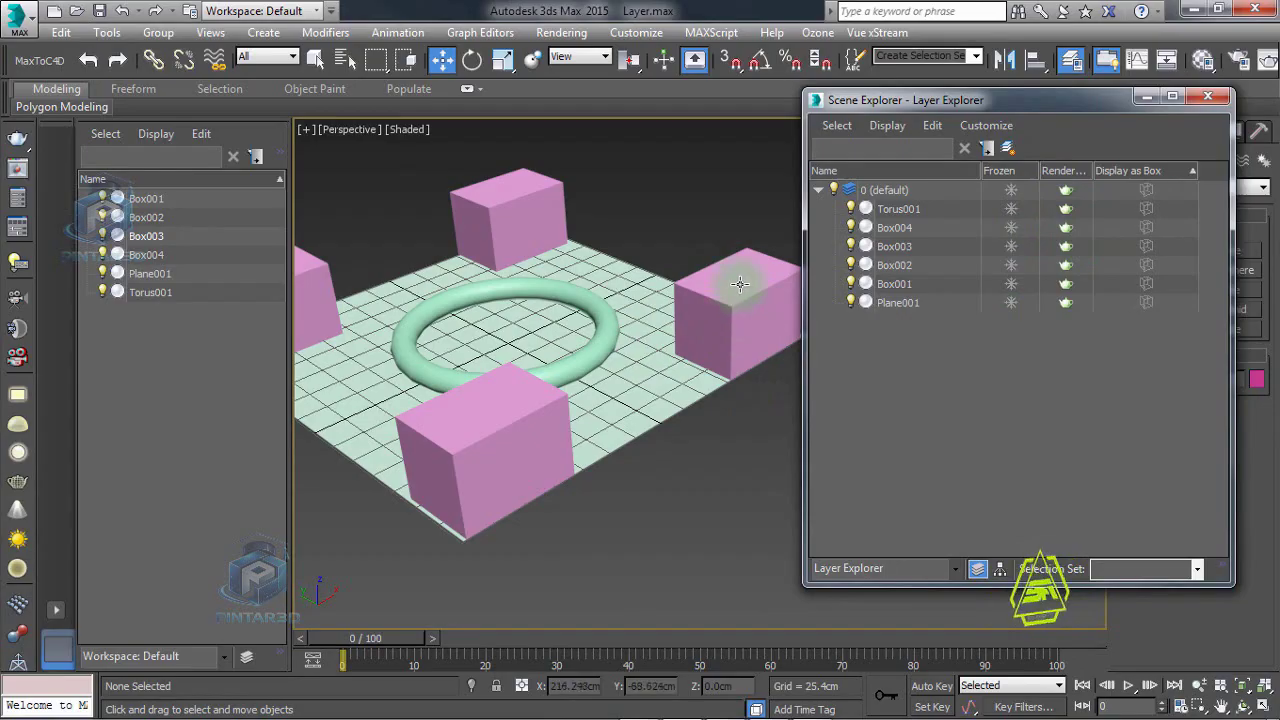
Step: Turn on Display as Box for the four boxes, Torus001 and Plane001 in layer 0 (default)
{"action": "left_click", "coordinate": [893, 246]}
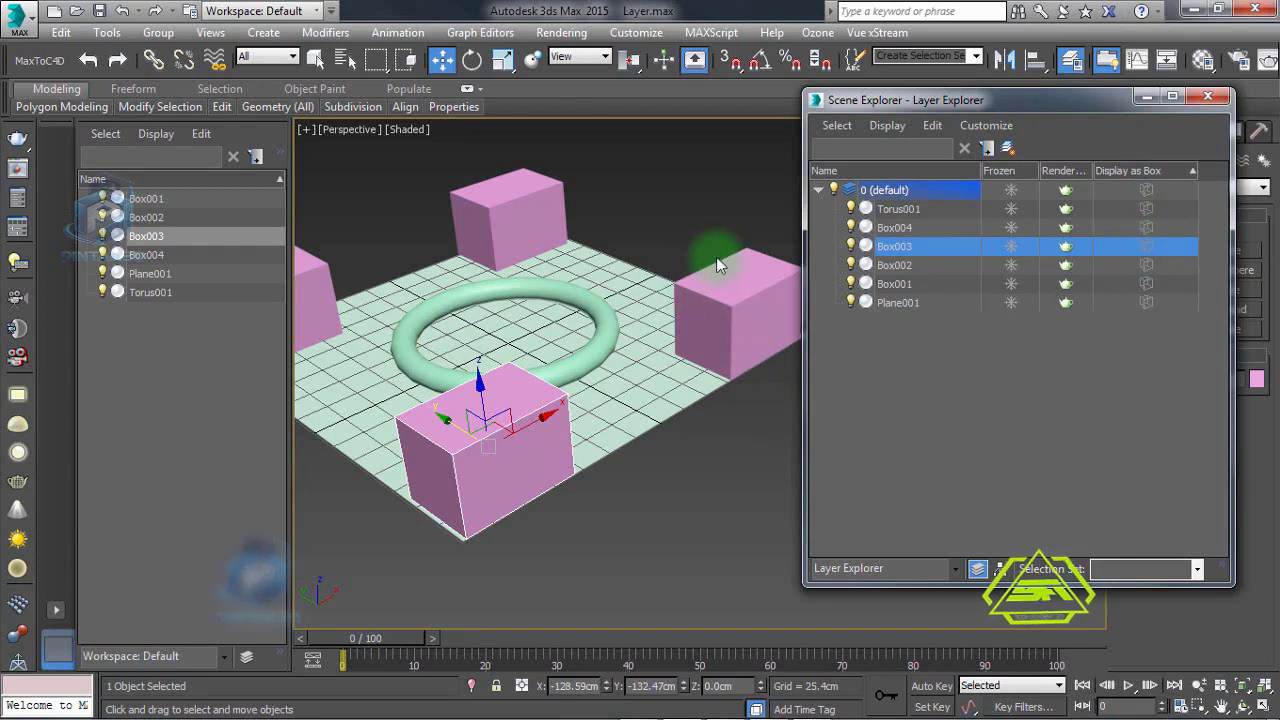
{"action": "left_click", "coordinate": [1148, 247]}
{"action": "left_click", "coordinate": [1150, 248]}
{"action": "left_click", "coordinate": [1147, 228]}
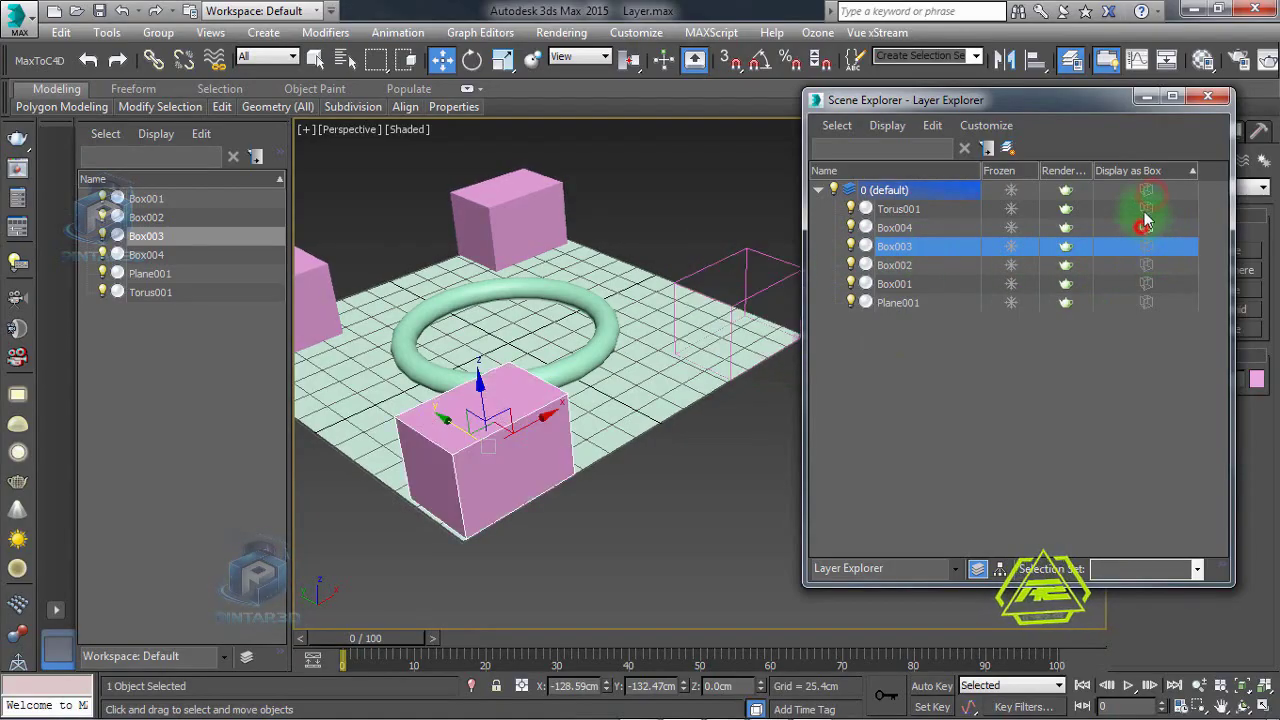
{"action": "left_click", "coordinate": [1146, 210]}
{"action": "left_click", "coordinate": [1149, 263]}
{"action": "left_click", "coordinate": [1148, 246]}
{"action": "left_click", "coordinate": [1147, 285]}
{"action": "left_click", "coordinate": [1146, 307]}
Step: Turn off Display as Box for all six objects in layer 0 (default) and clear the selection
{"action": "left_click", "coordinate": [1146, 209]}
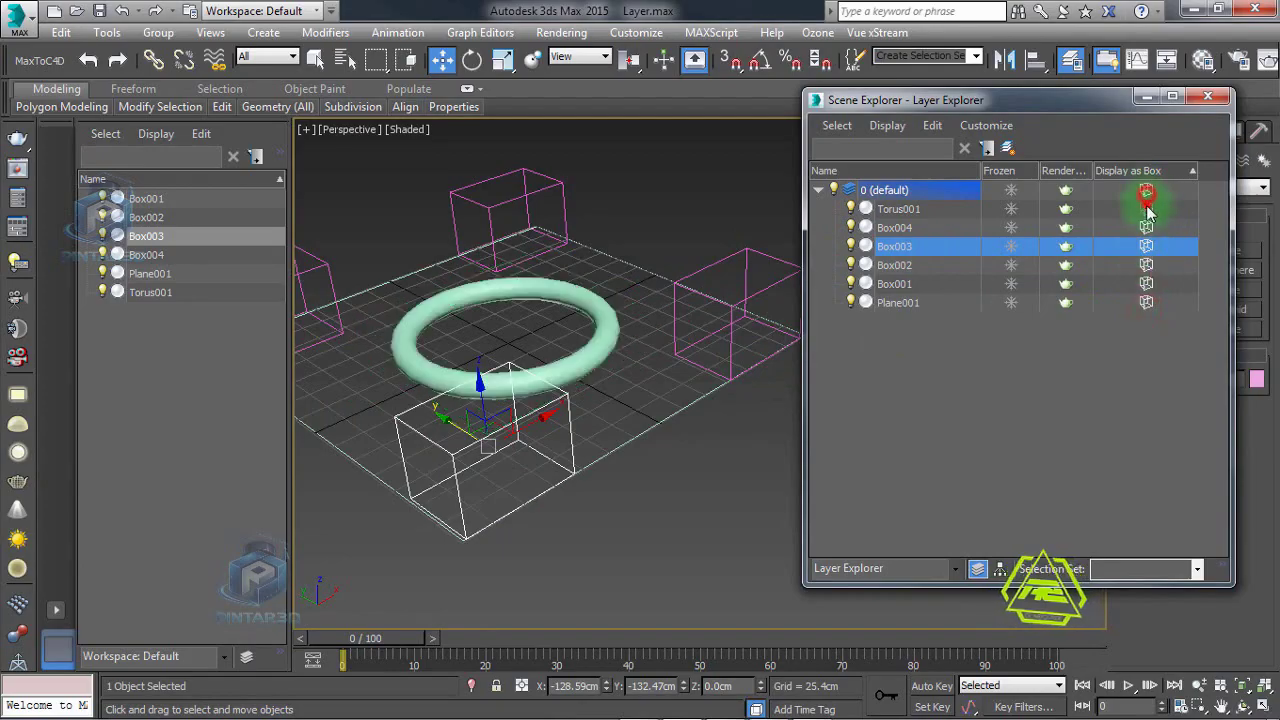
{"action": "left_click", "coordinate": [1146, 228]}
{"action": "left_click", "coordinate": [1146, 246]}
{"action": "left_click", "coordinate": [1146, 265]}
{"action": "left_click", "coordinate": [1146, 284]}
{"action": "left_click", "coordinate": [1146, 302]}
{"action": "left_click", "coordinate": [962, 338]}
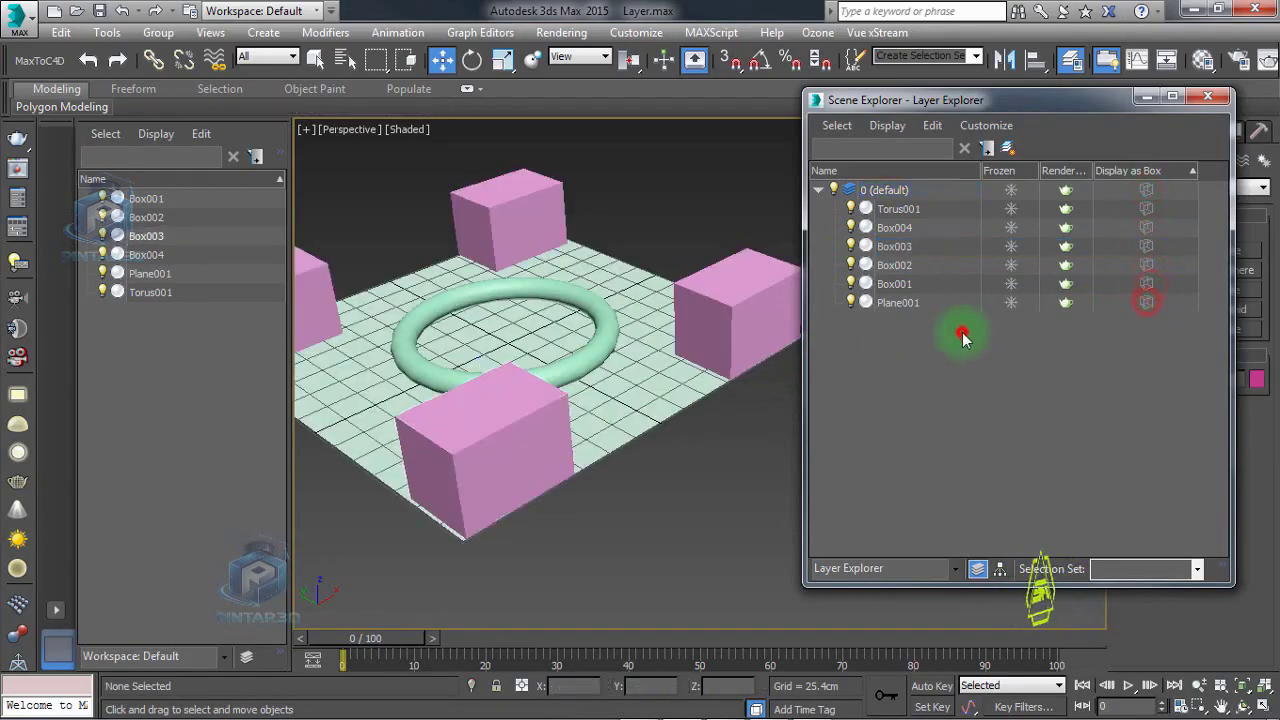
Step: Sort the layer's objects by name and open an enlarged list of the additional columns available
{"action": "left_click", "coordinate": [957, 175]}
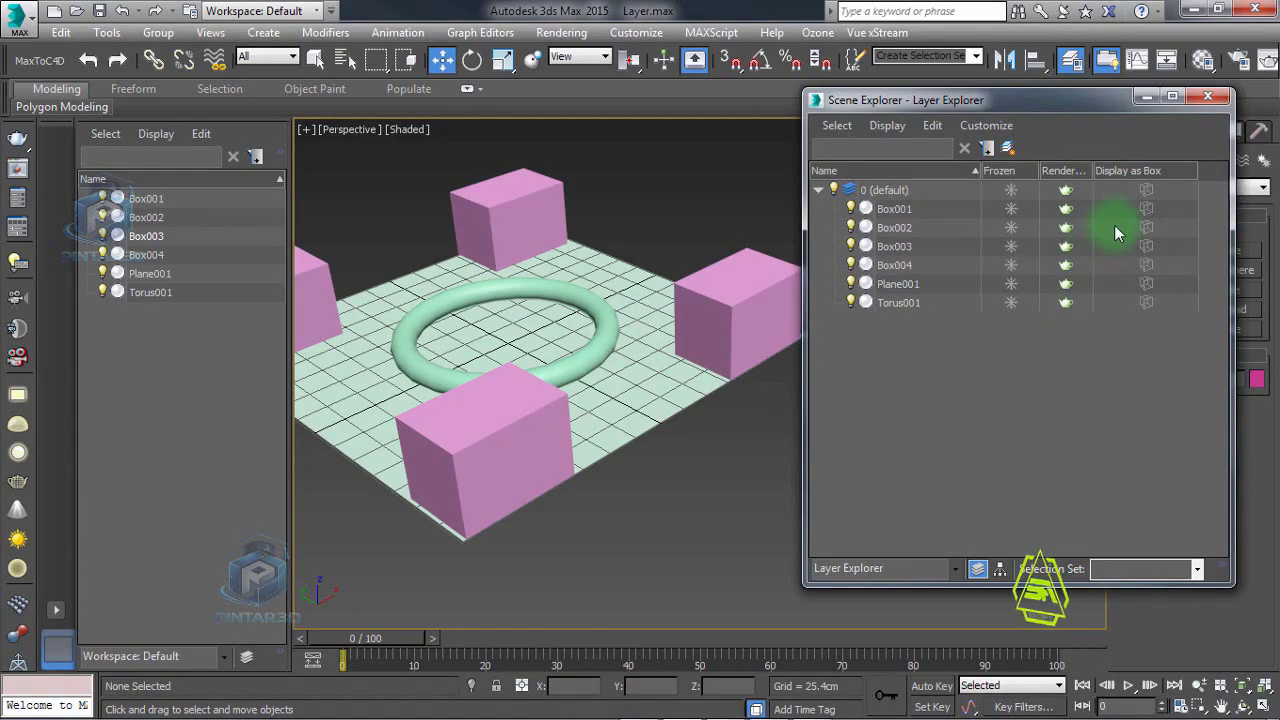
{"action": "left_click", "coordinate": [988, 127]}
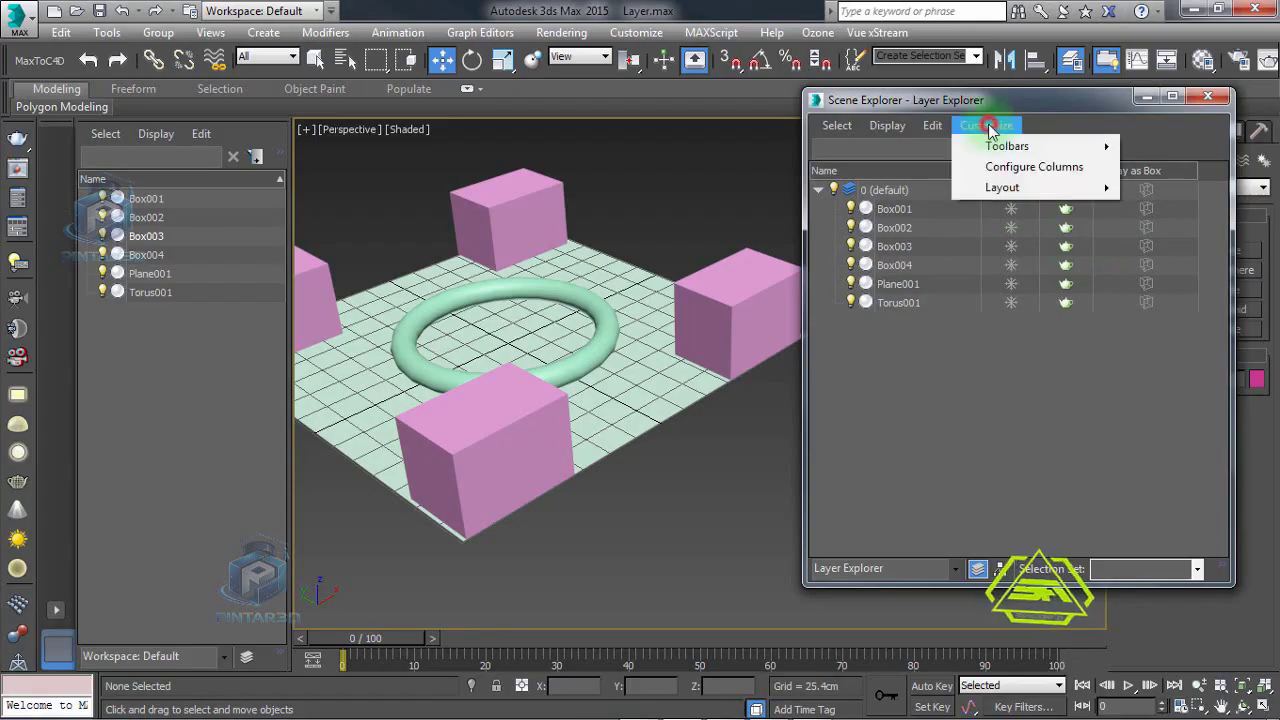
{"action": "left_click", "coordinate": [1030, 167]}
{"action": "left_click_drag", "start_coordinate": [1108, 393], "coordinate": [686, 115]}
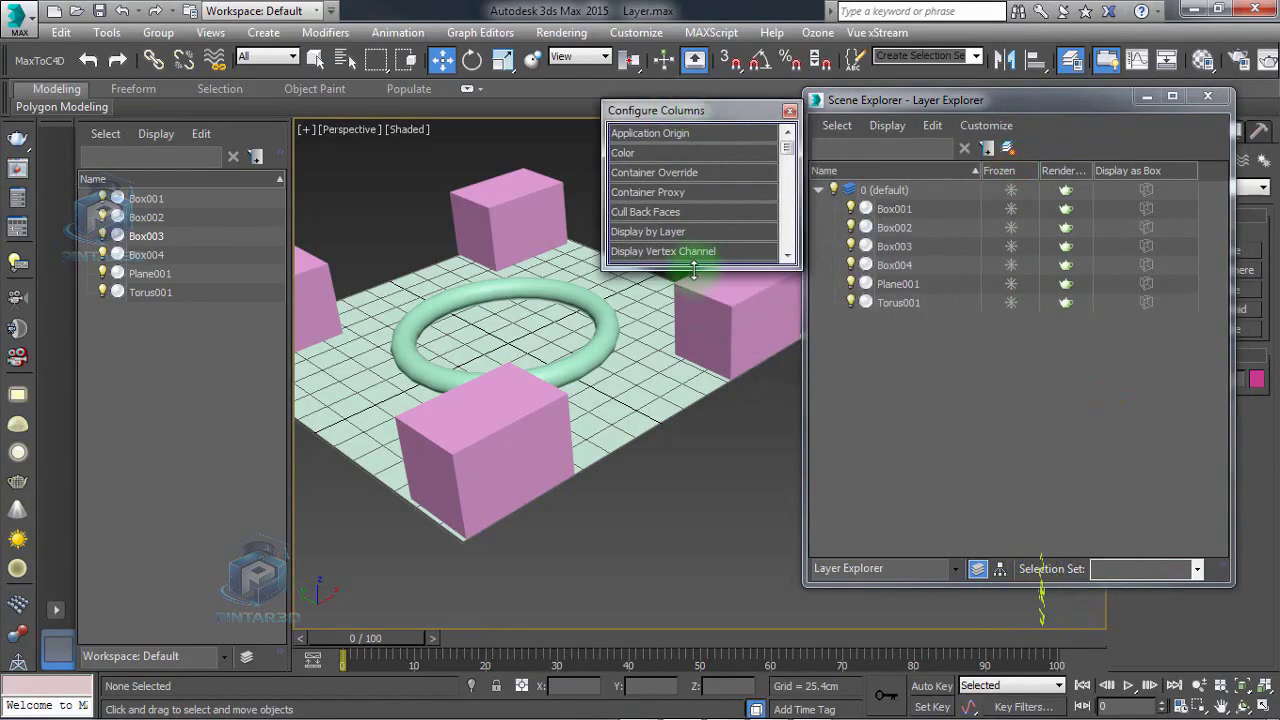
{"action": "left_click_drag", "start_coordinate": [686, 262], "coordinate": [652, 706]}
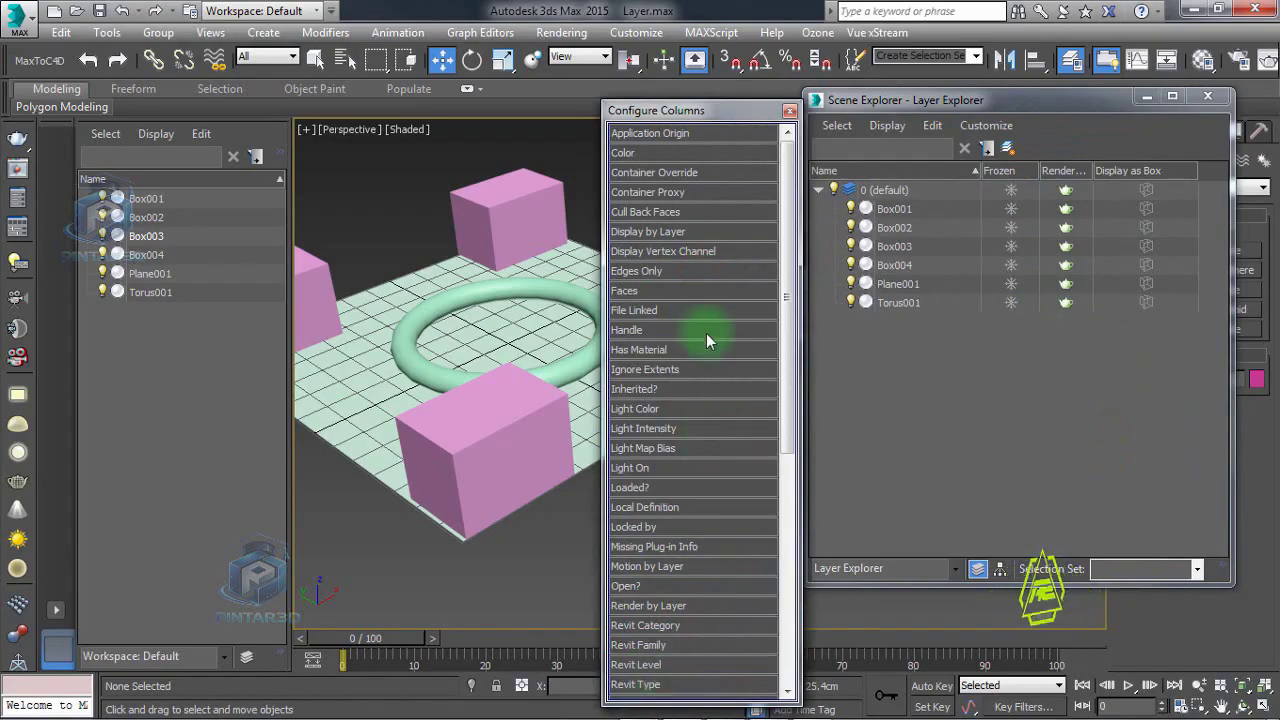
{"action": "left_click_drag", "start_coordinate": [791, 422], "coordinate": [782, 367]}
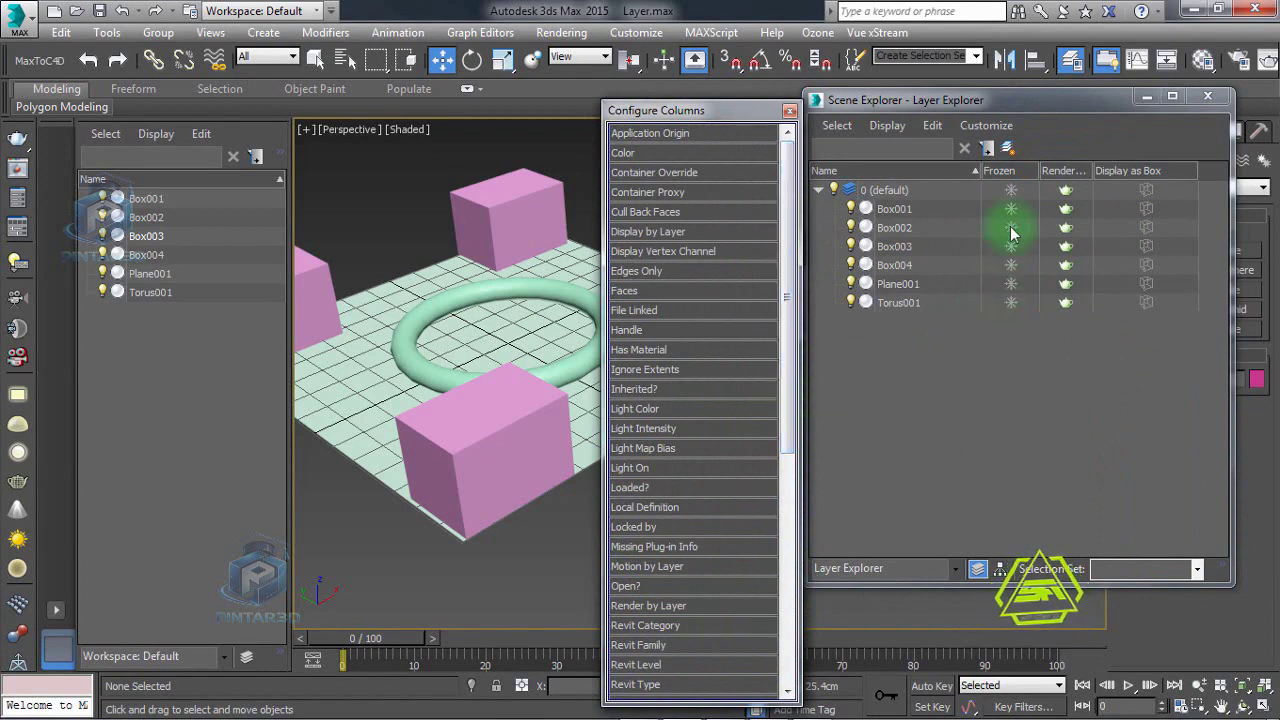
Step: Add a Color column after Display as Box and a Status column after Name, then close the column configuration
{"action": "left_click", "coordinate": [628, 154]}
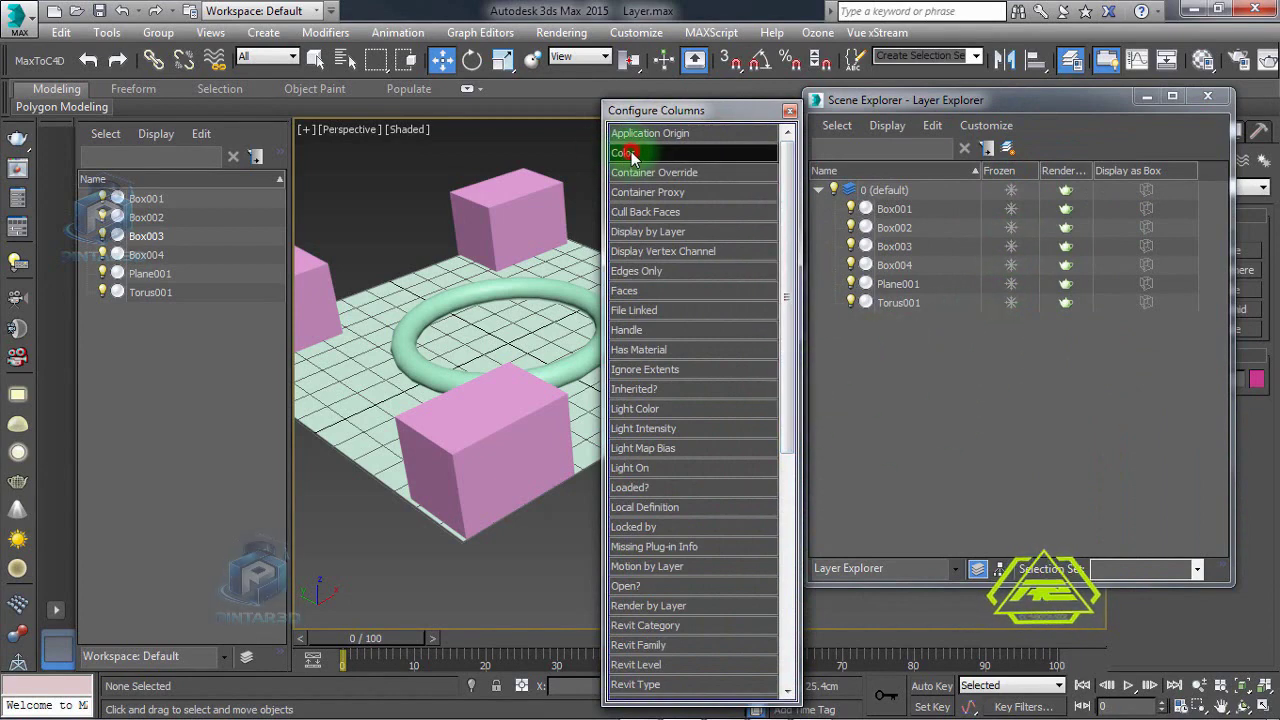
{"action": "left_click_drag", "start_coordinate": [630, 155], "coordinate": [1171, 170]}
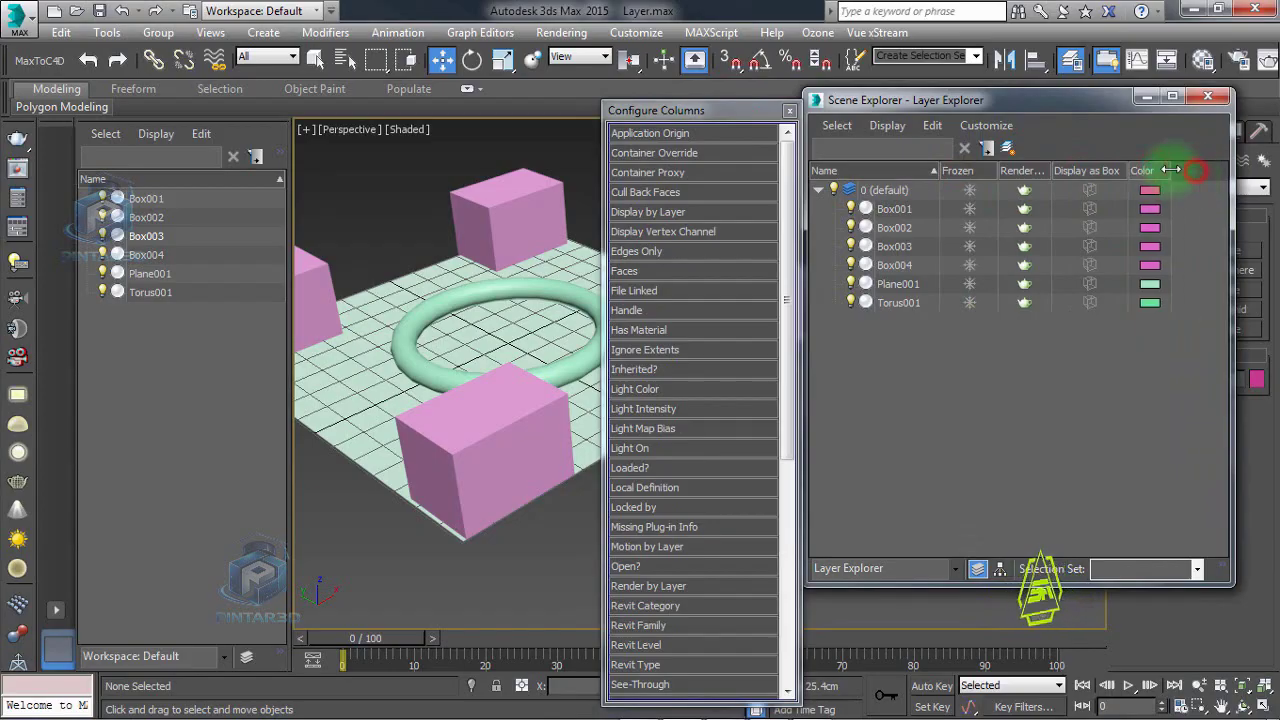
{"action": "scroll", "coordinate": [760, 600], "scroll_direction": "down", "scroll_amount": 7}
{"action": "left_click_drag", "start_coordinate": [627, 527], "coordinate": [978, 168]}
{"action": "left_click", "coordinate": [1046, 366]}
{"action": "left_click", "coordinate": [790, 110]}
Step: Dock the Layer Explorer between the scene's object list and the viewport, and narrow its columns and width
{"action": "left_click_drag", "start_coordinate": [910, 101], "coordinate": [737, 115]}
{"action": "left_click_drag", "start_coordinate": [886, 109], "coordinate": [309, 149]}
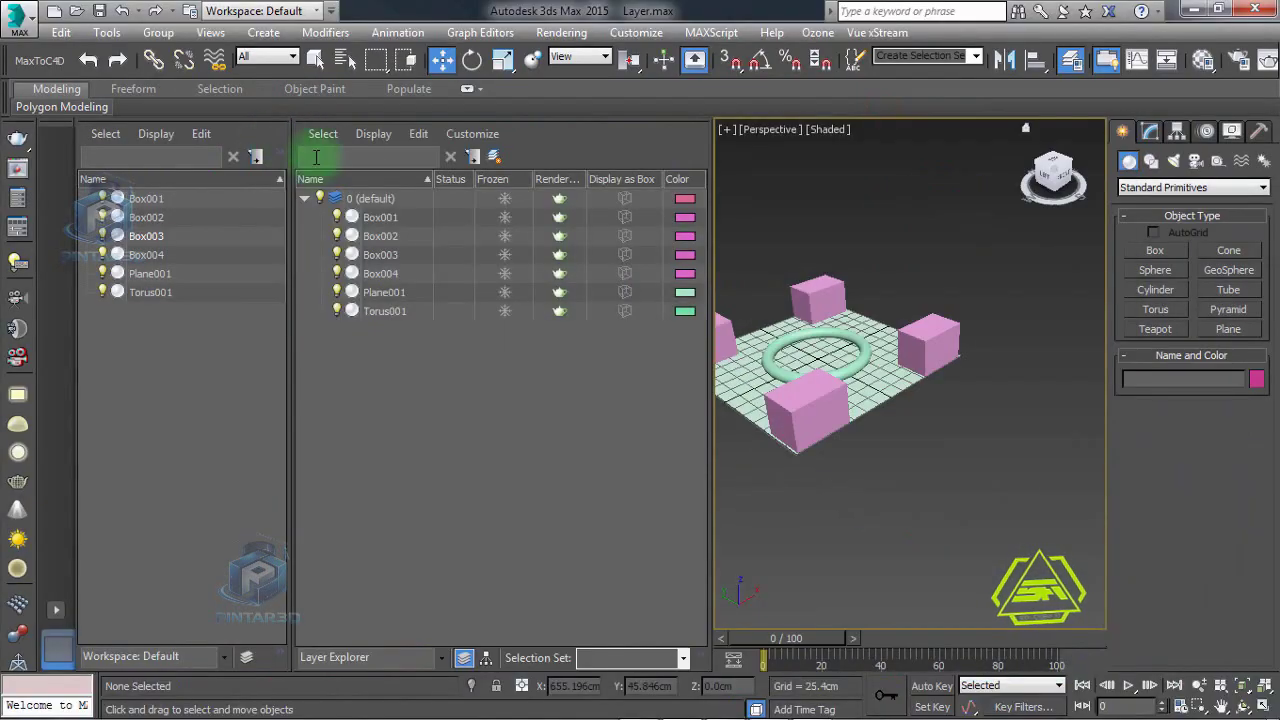
{"action": "left_click_drag", "start_coordinate": [711, 160], "coordinate": [671, 167]}
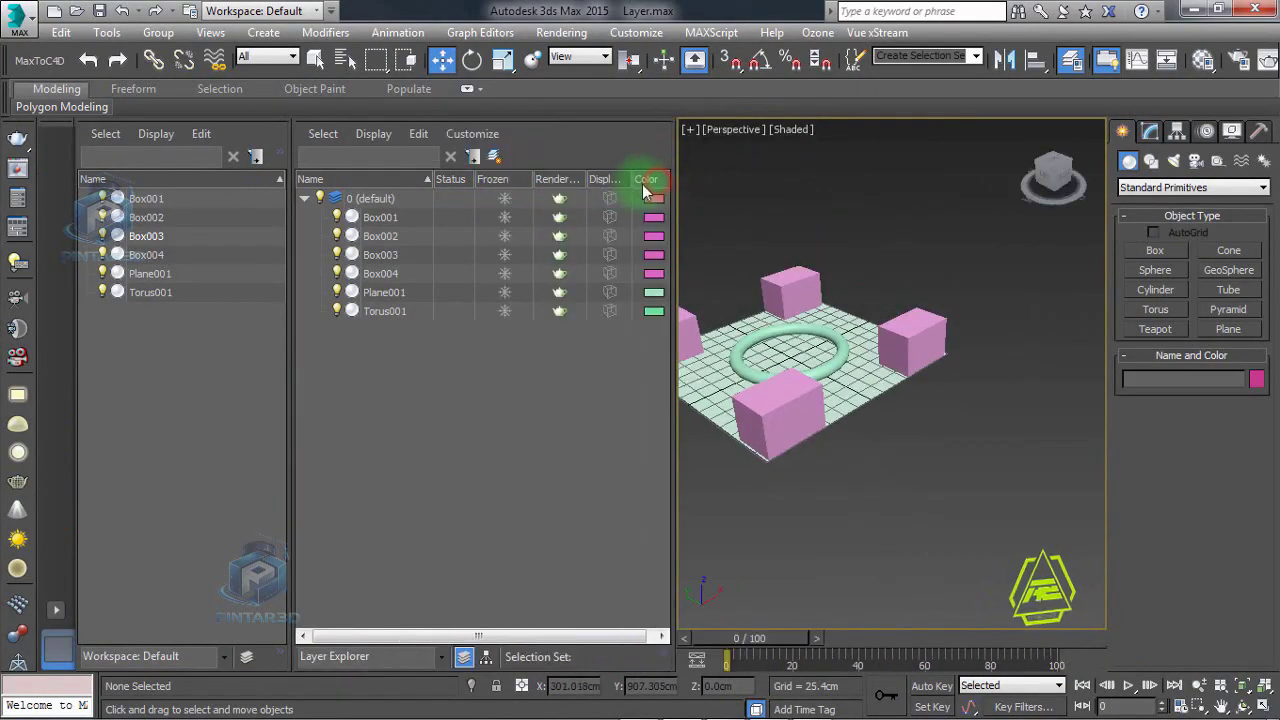
{"action": "left_click_drag", "start_coordinate": [474, 181], "coordinate": [421, 179]}
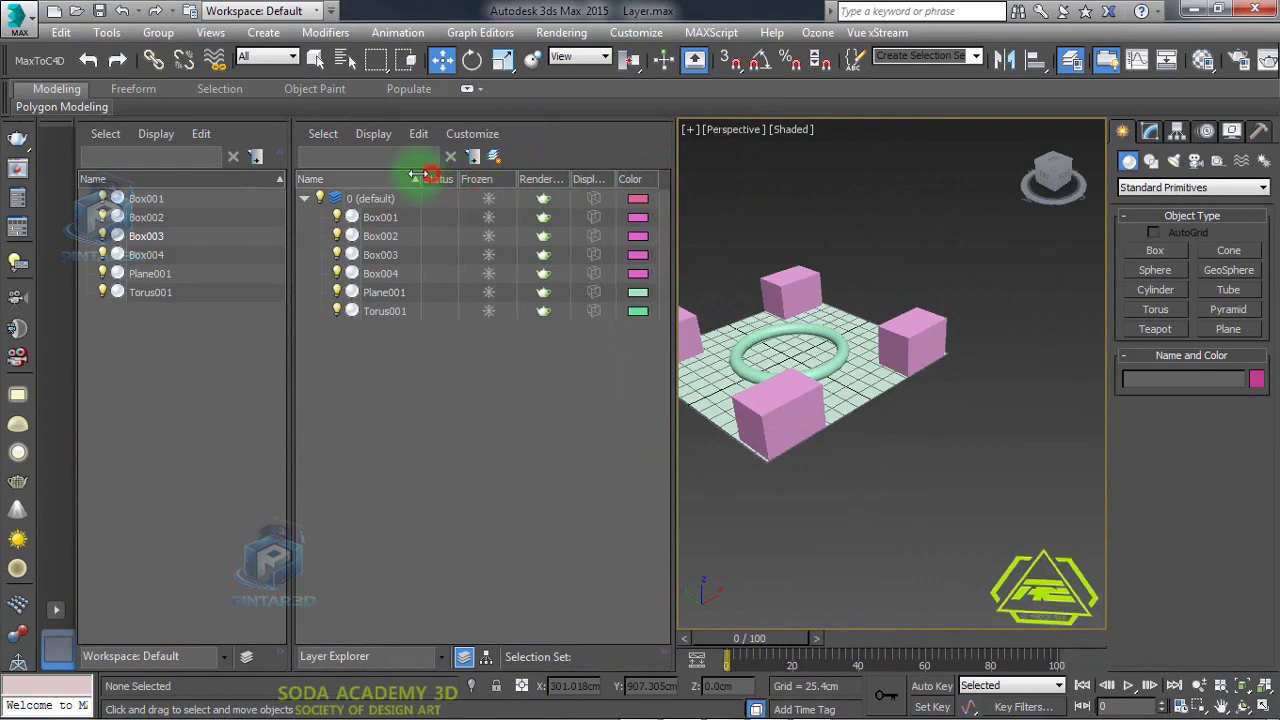
{"action": "left_click_drag", "start_coordinate": [663, 220], "coordinate": [654, 218]}
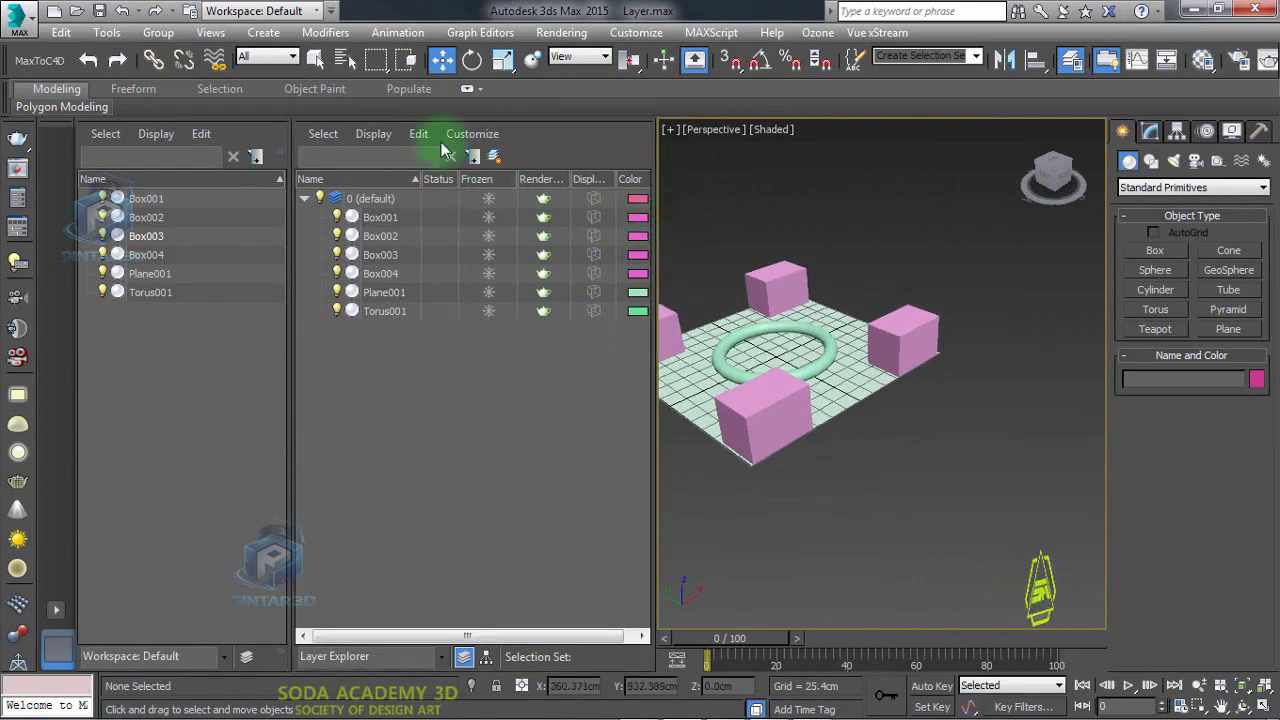
Step: Float the Layer Explorer as a separate window over the viewport and narrow its Name column
{"action": "right_click", "coordinate": [537, 128]}
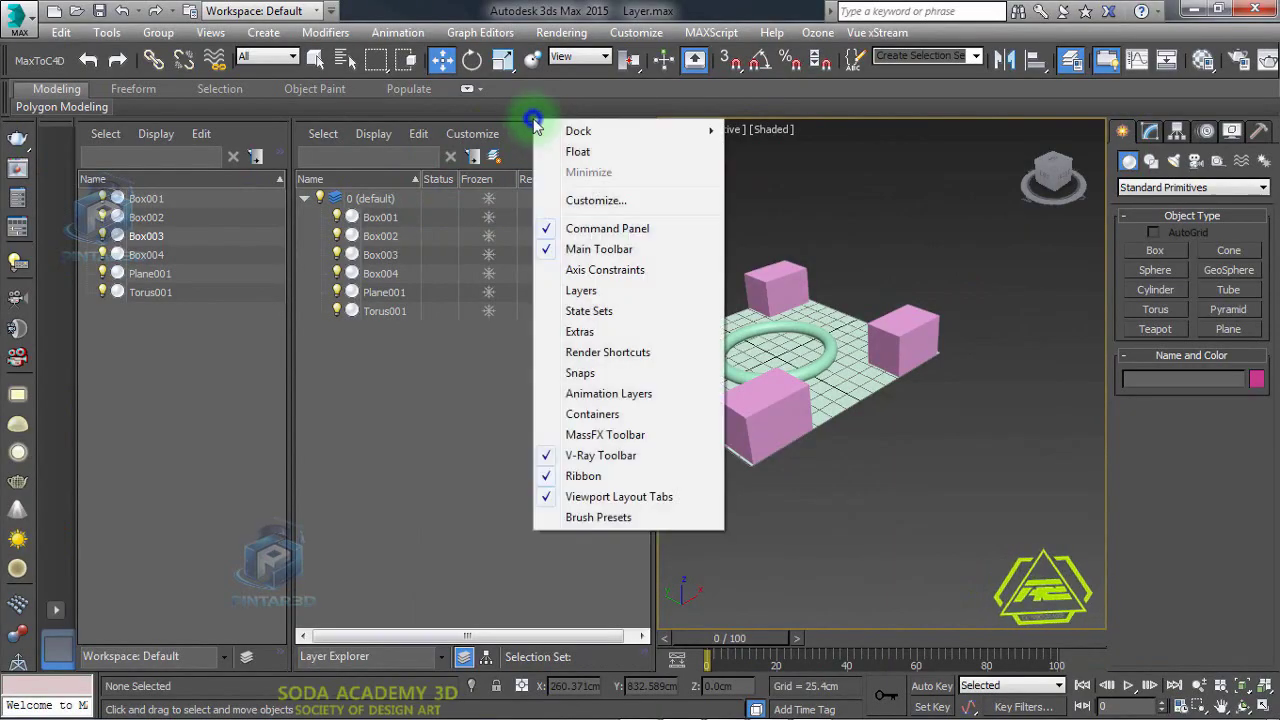
{"action": "left_click", "coordinate": [577, 152]}
{"action": "left_click_drag", "start_coordinate": [904, 100], "coordinate": [944, 100]}
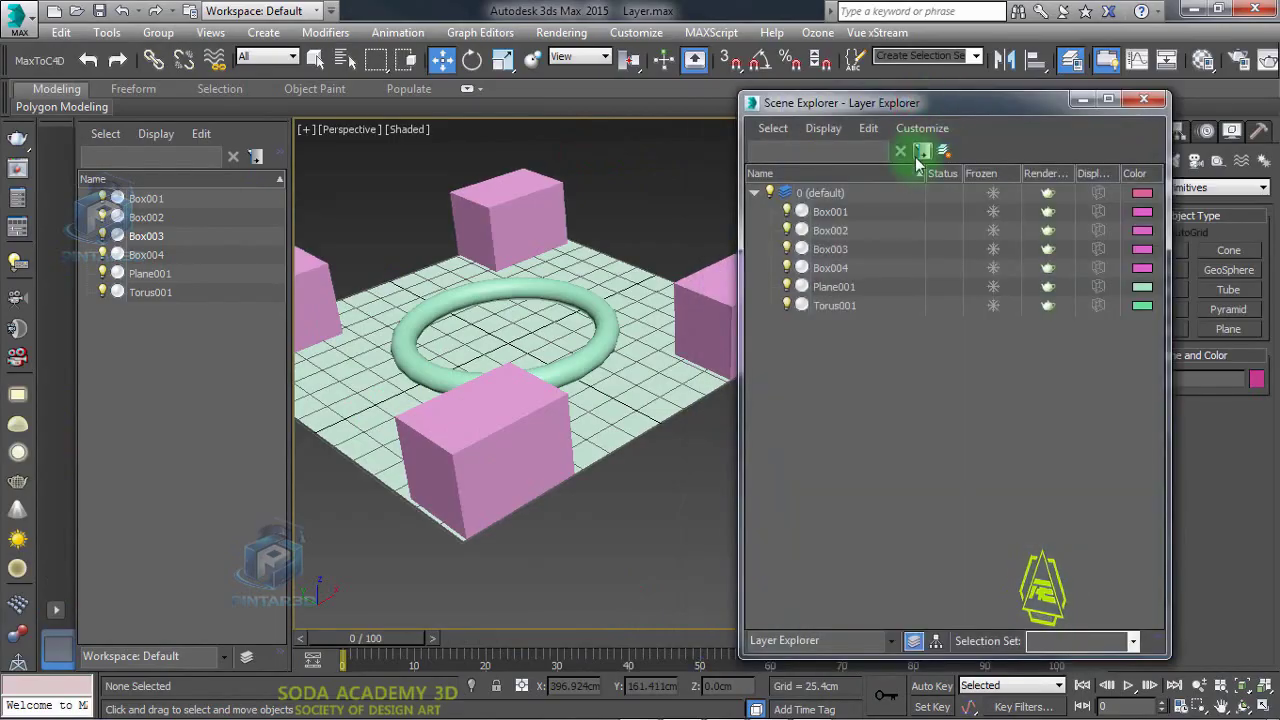
{"action": "left_click_drag", "start_coordinate": [925, 172], "coordinate": [874, 171]}
{"action": "left_click", "coordinate": [880, 338]}
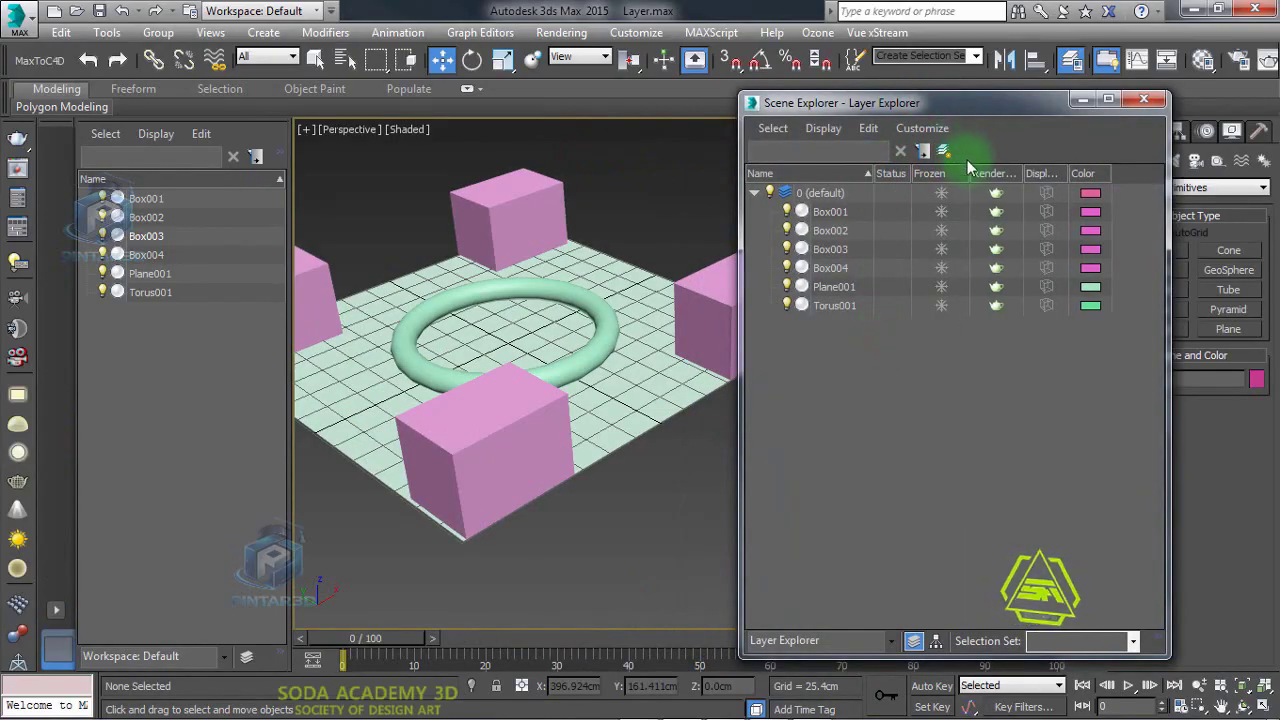
Step: Collapse layer 0 (default), create a new layer named Layer Baru 1, and expand layer 0 (default)
{"action": "left_click", "coordinate": [754, 192]}
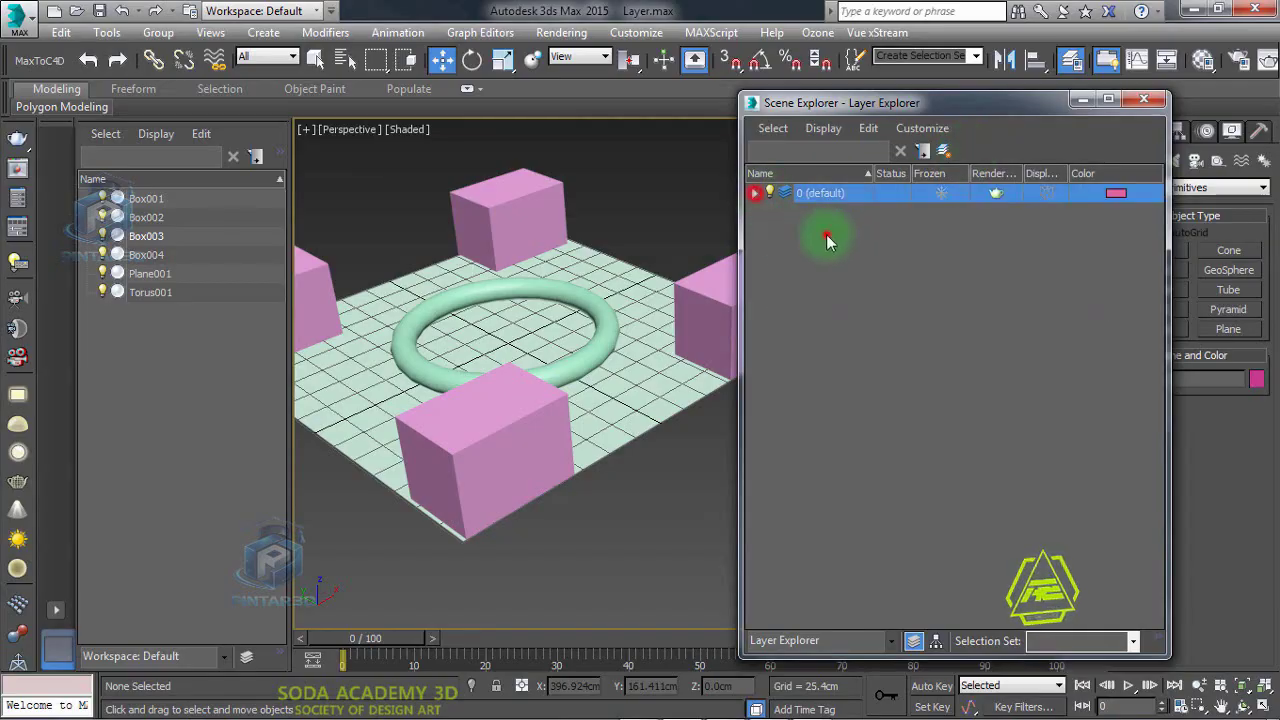
{"action": "left_click", "coordinate": [829, 234]}
{"action": "left_click", "coordinate": [943, 150]}
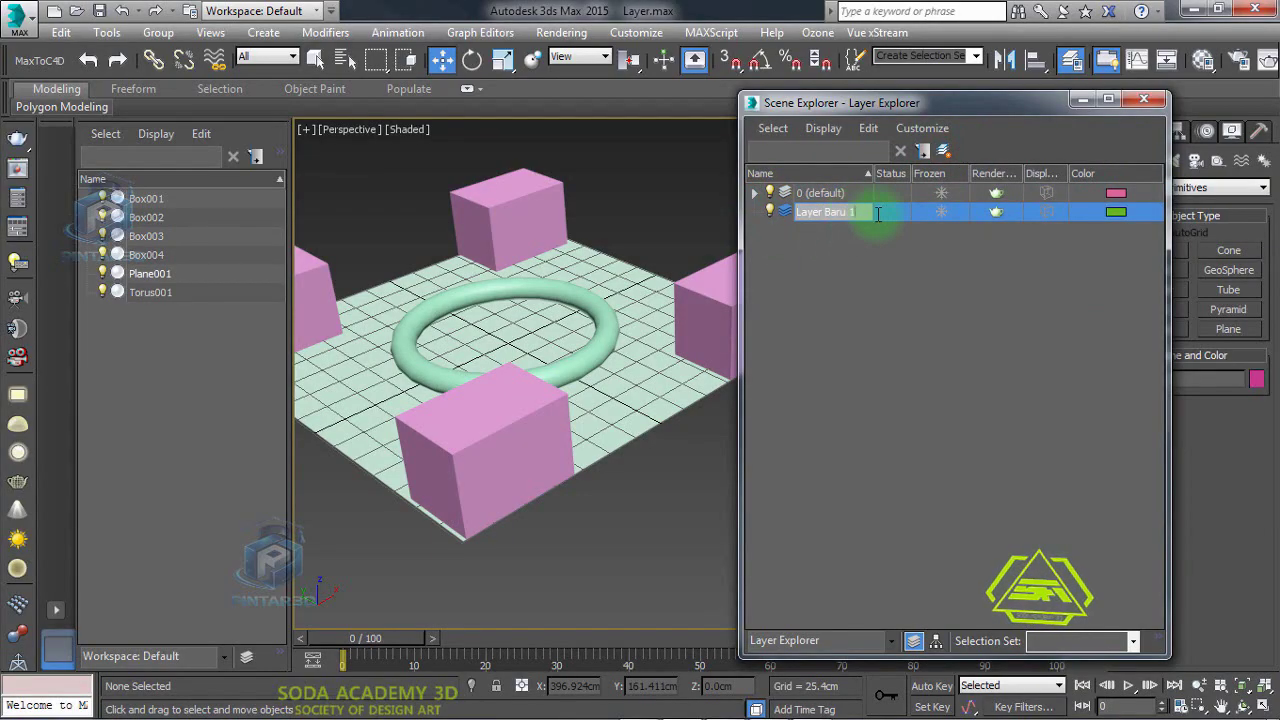
{"action": "left_click", "coordinate": [882, 238]}
{"action": "left_click", "coordinate": [754, 192]}
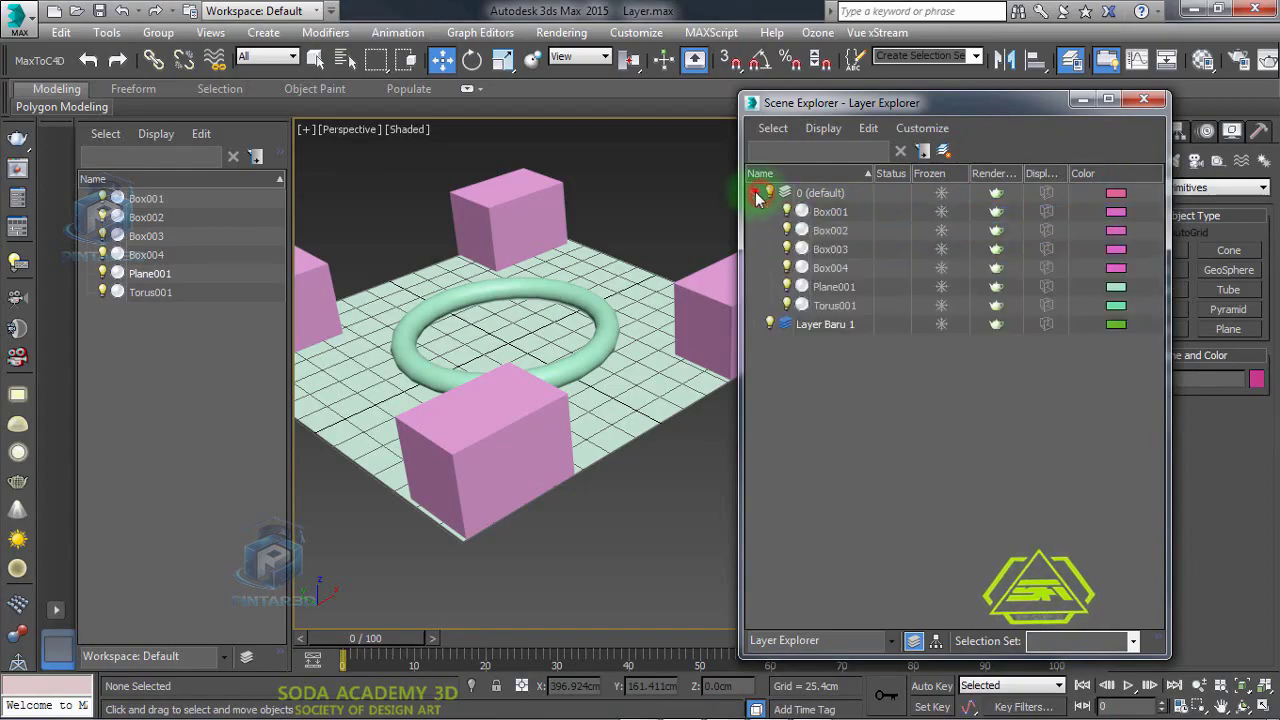
Step: Show the Layer Explorer's display filters and compare them with the selection filter list and the Select From Scene dialog
{"action": "left_click", "coordinate": [927, 151]}
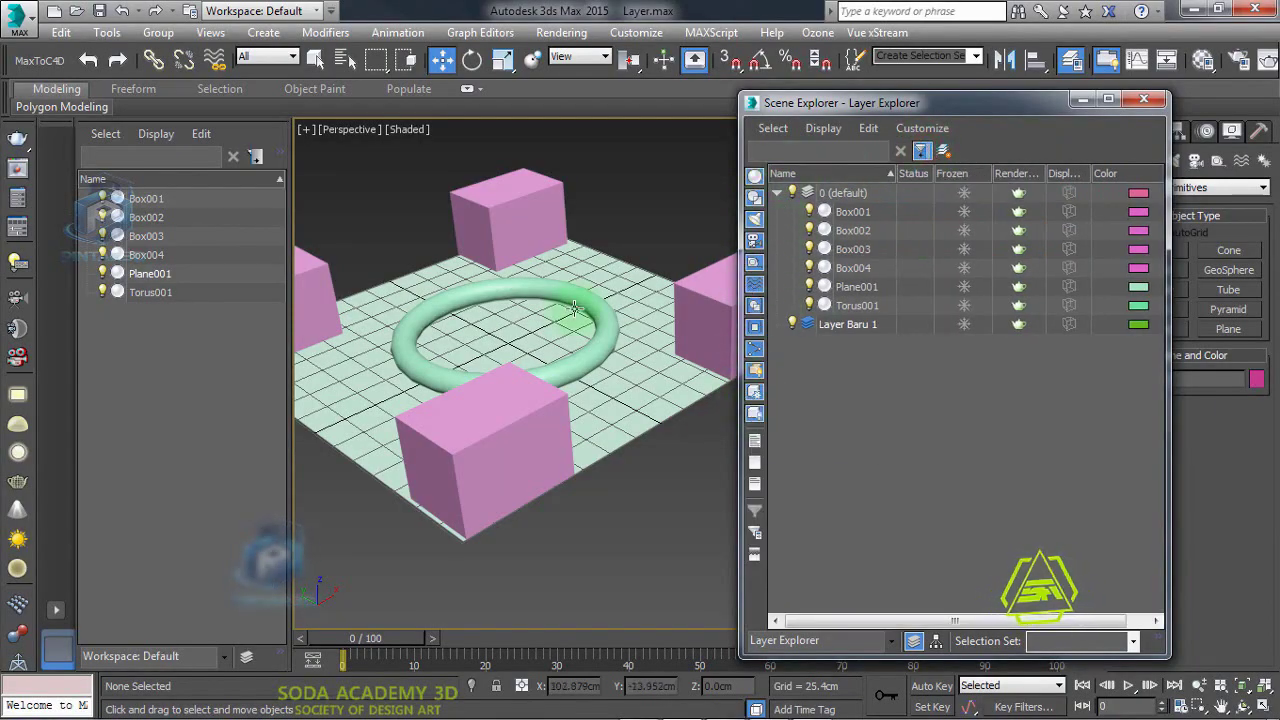
{"action": "left_click", "coordinate": [287, 58]}
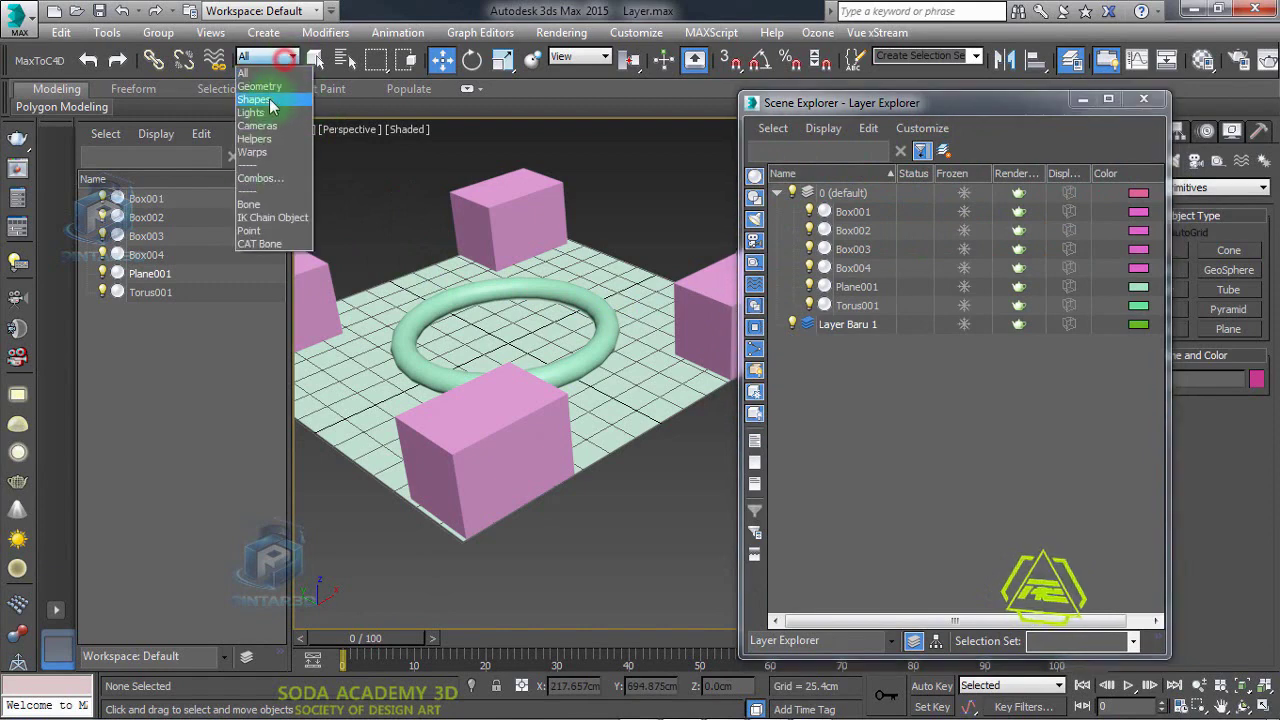
{"action": "left_click", "coordinate": [349, 62]}
{"action": "left_click", "coordinate": [349, 62]}
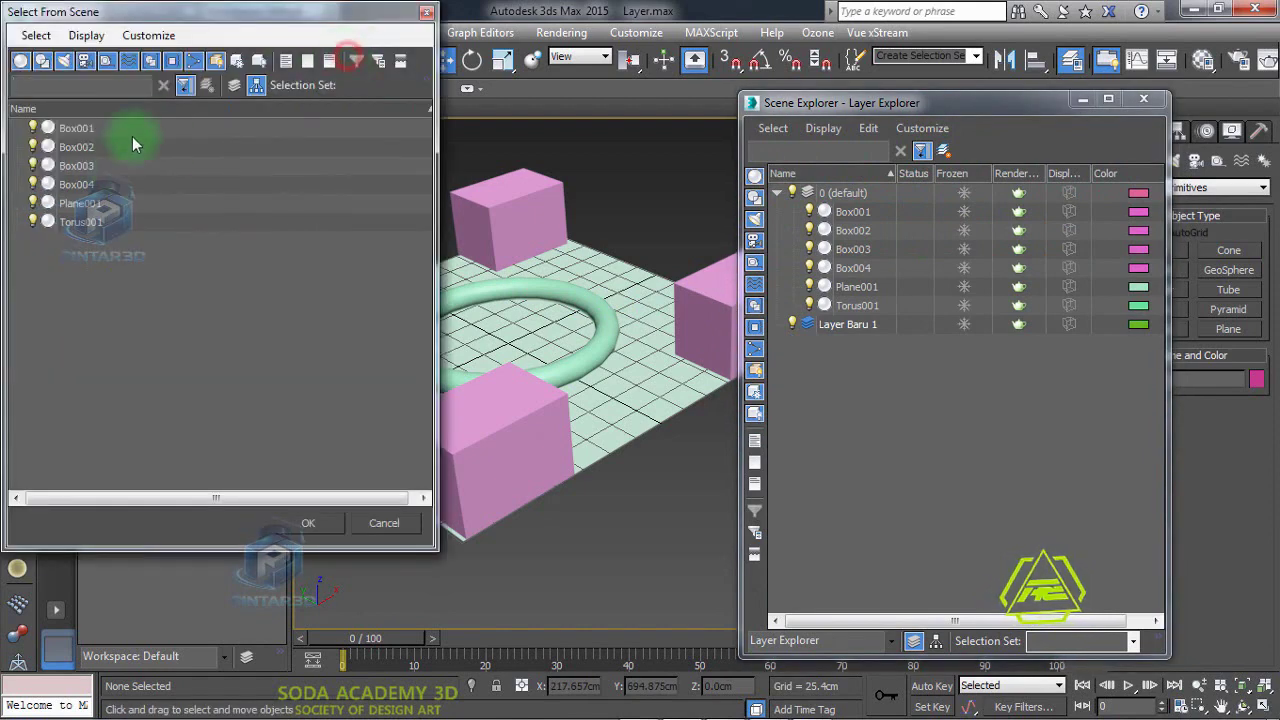
{"action": "left_click", "coordinate": [430, 12]}
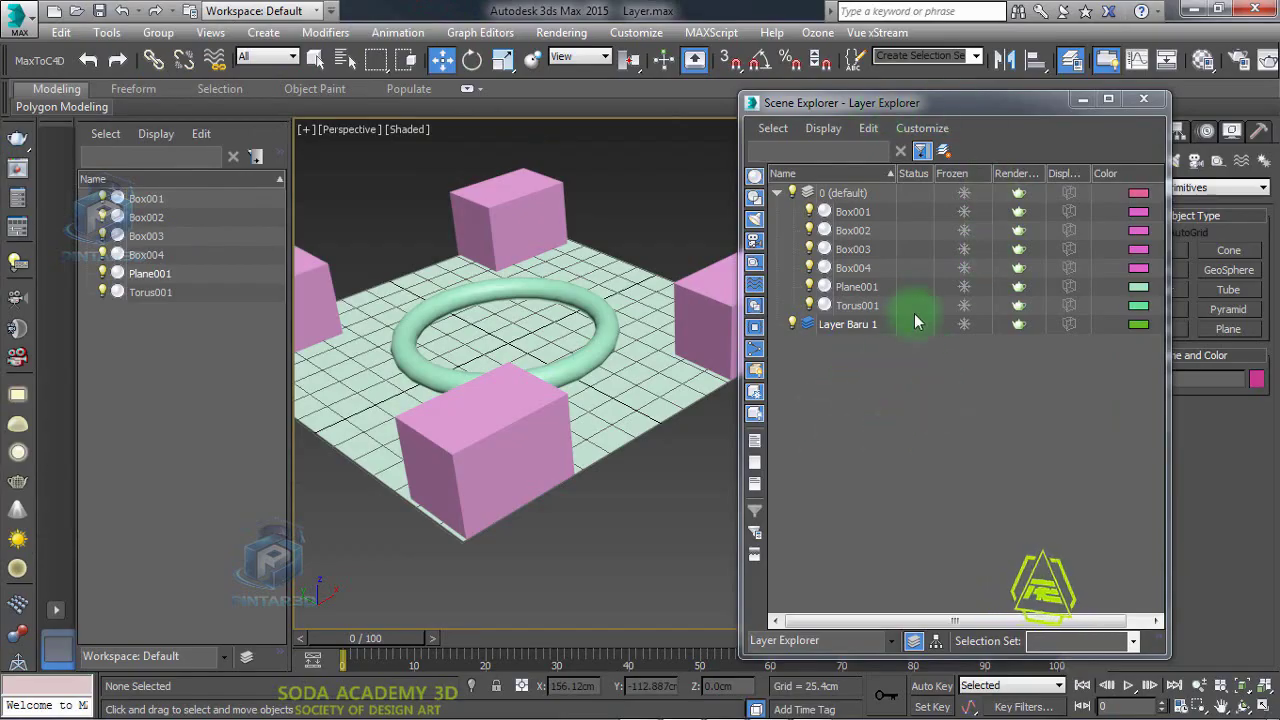
Step: Change the Layer Explorer to the layout with the filters above the list, and dock it between the object list and viewport
{"action": "left_click", "coordinate": [942, 128]}
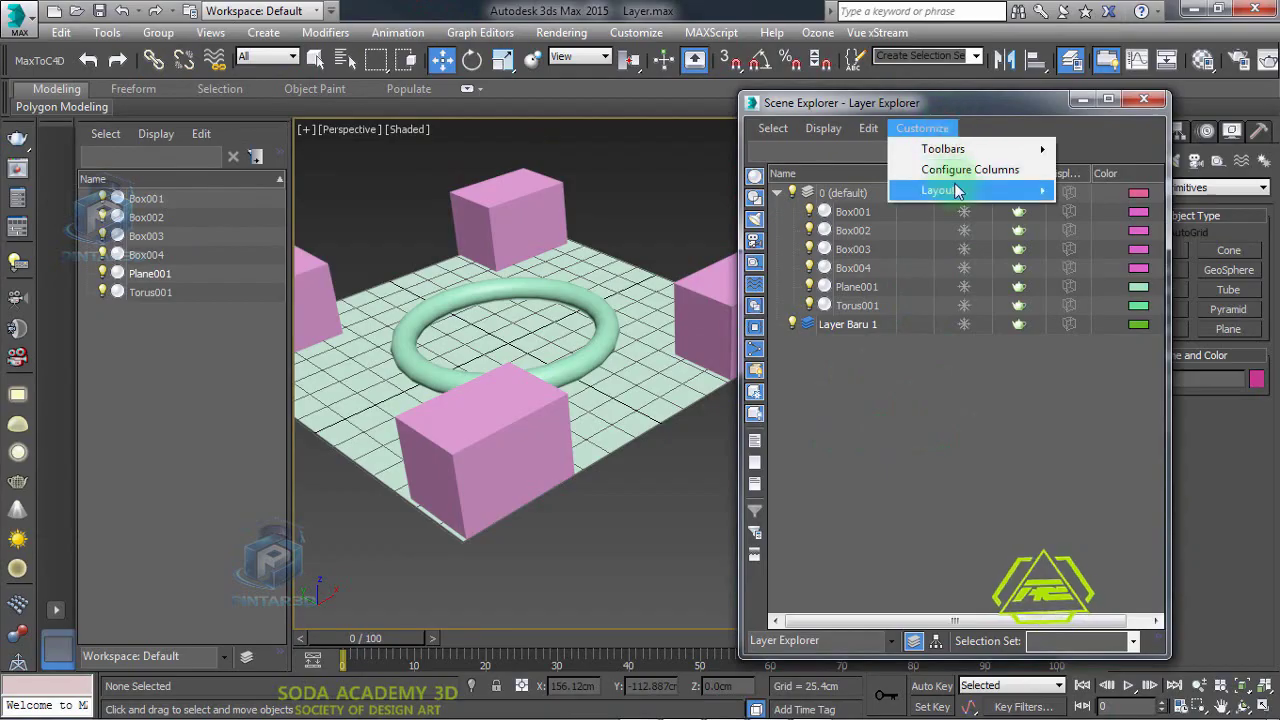
{"action": "mouse_move", "coordinate": [940, 190]}
{"action": "left_click", "coordinate": [1114, 194]}
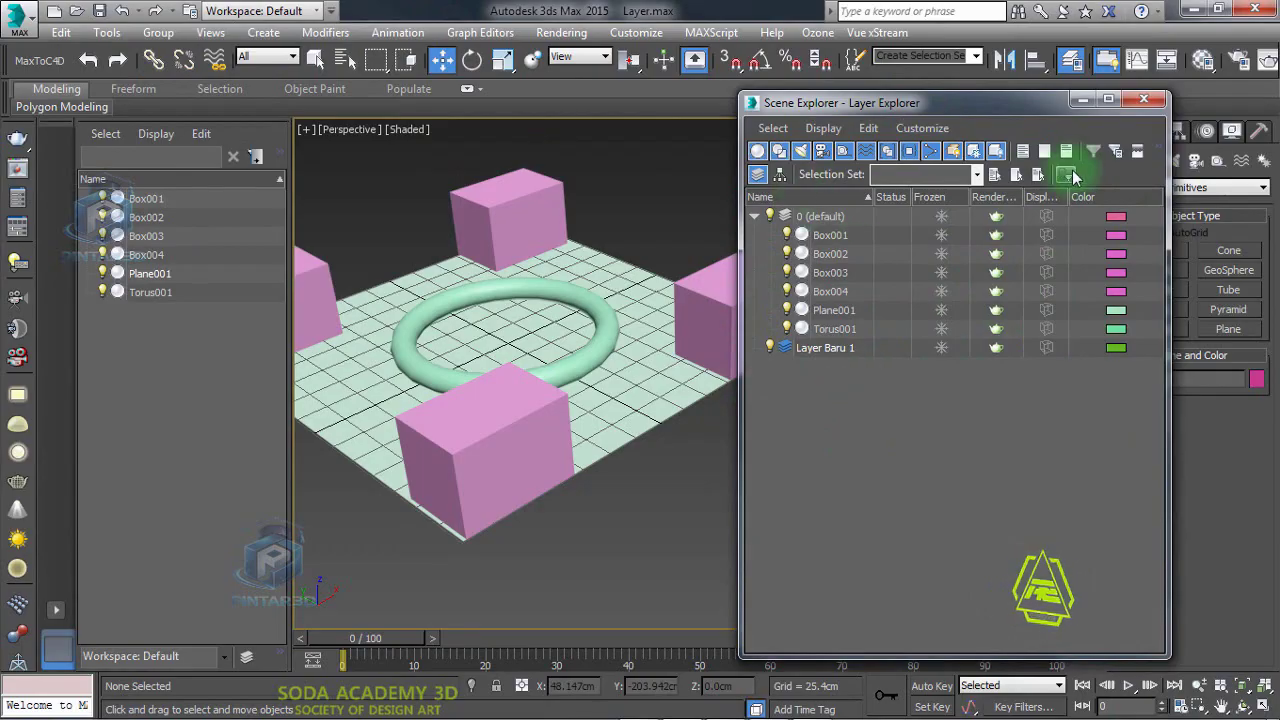
{"action": "left_click_drag", "start_coordinate": [1005, 104], "coordinate": [385, 122]}
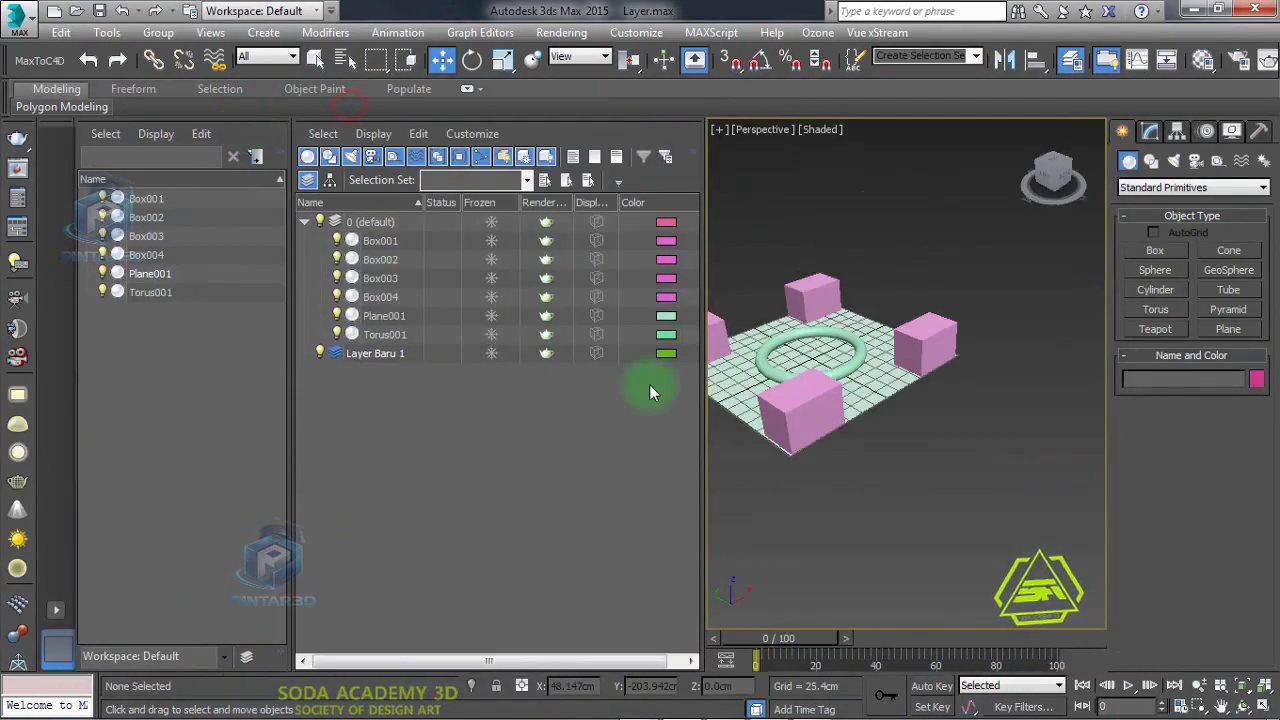
{"action": "scroll", "coordinate": [865, 332], "scroll_direction": "up", "scroll_amount": 5}
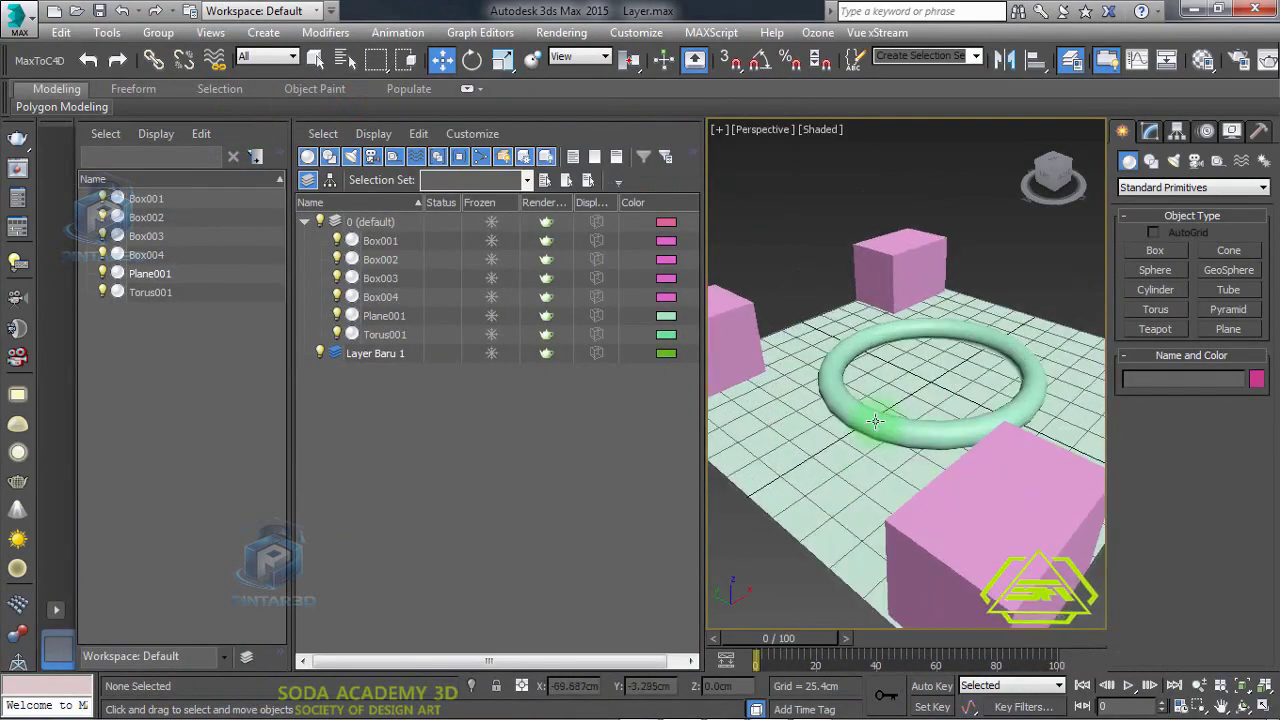
Step: Move Torus001 and Plane001 from layer 0 (default) into Layer Baru 1
{"action": "left_click", "coordinate": [378, 336]}
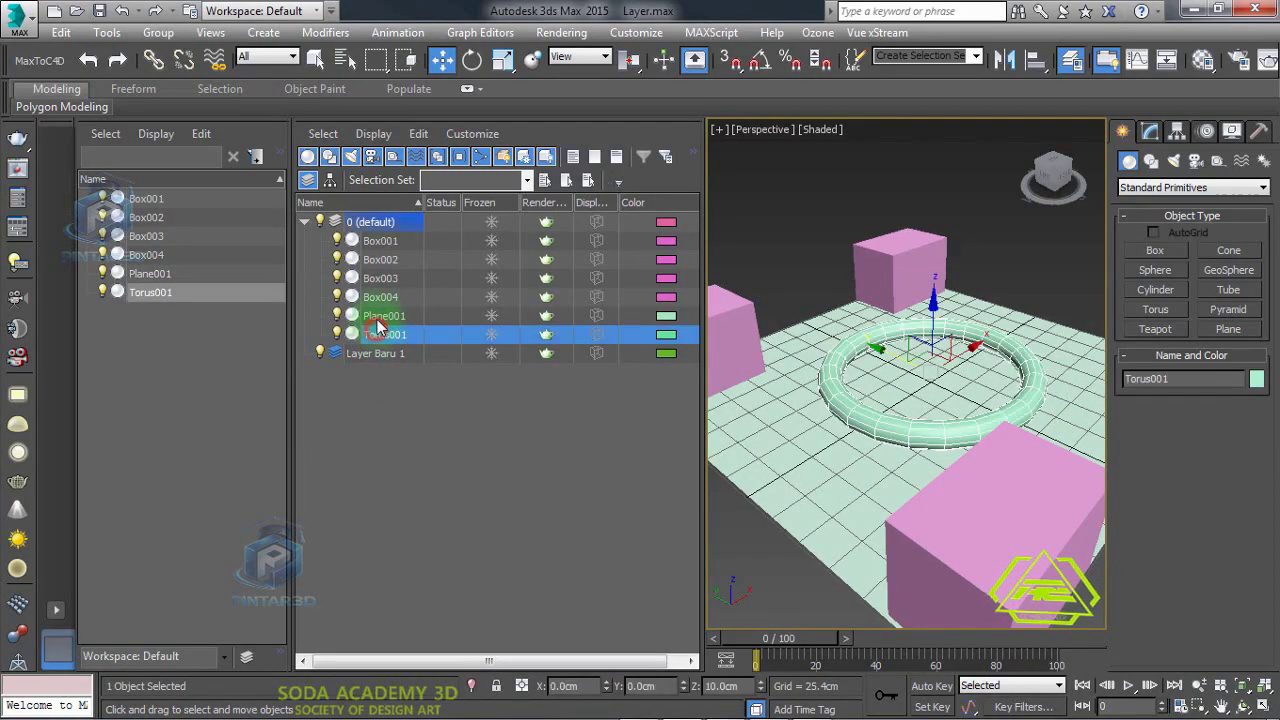
{"action": "left_click", "coordinate": [380, 318], "text": "ctrl"}
{"action": "left_click_drag", "start_coordinate": [370, 318], "coordinate": [350, 352]}
Step: Select Box001 to Box004 one by one and again as a continuous range, clearing the selection at the end
{"action": "left_click", "coordinate": [380, 241]}
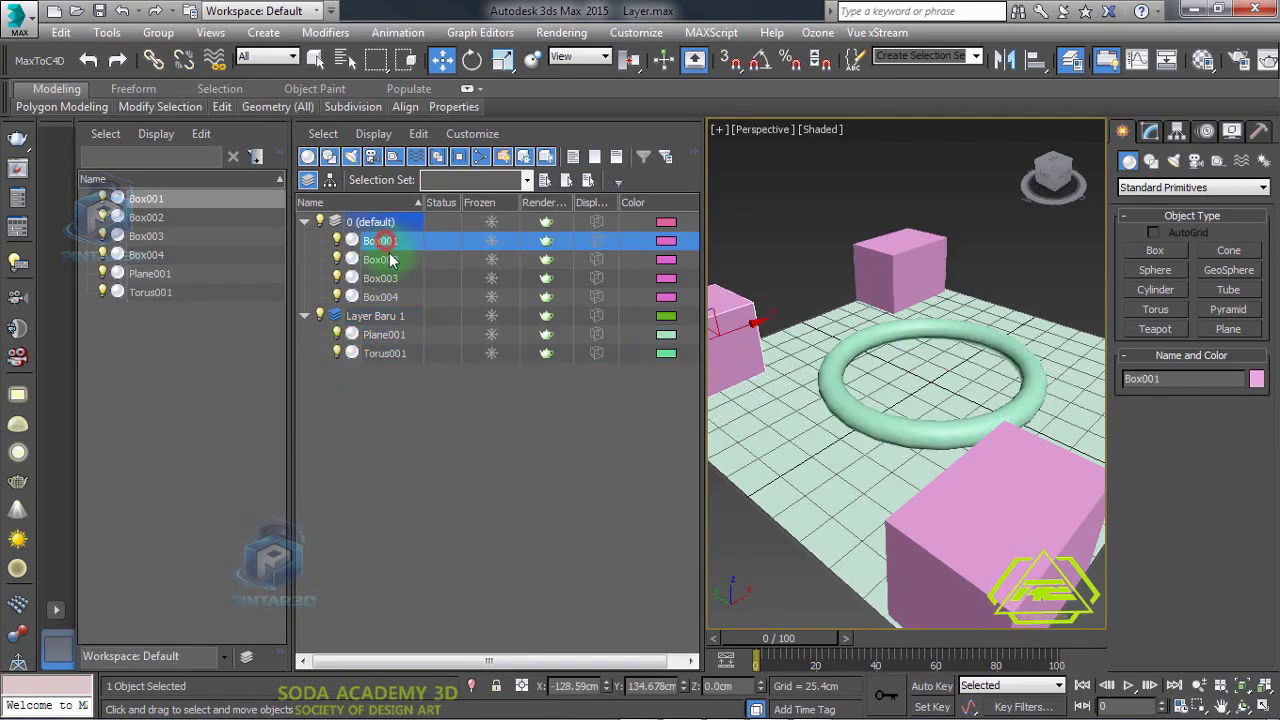
{"action": "left_click", "coordinate": [384, 258], "text": "ctrl"}
{"action": "left_click", "coordinate": [381, 278], "text": "ctrl"}
{"action": "left_click", "coordinate": [381, 296], "text": "ctrl"}
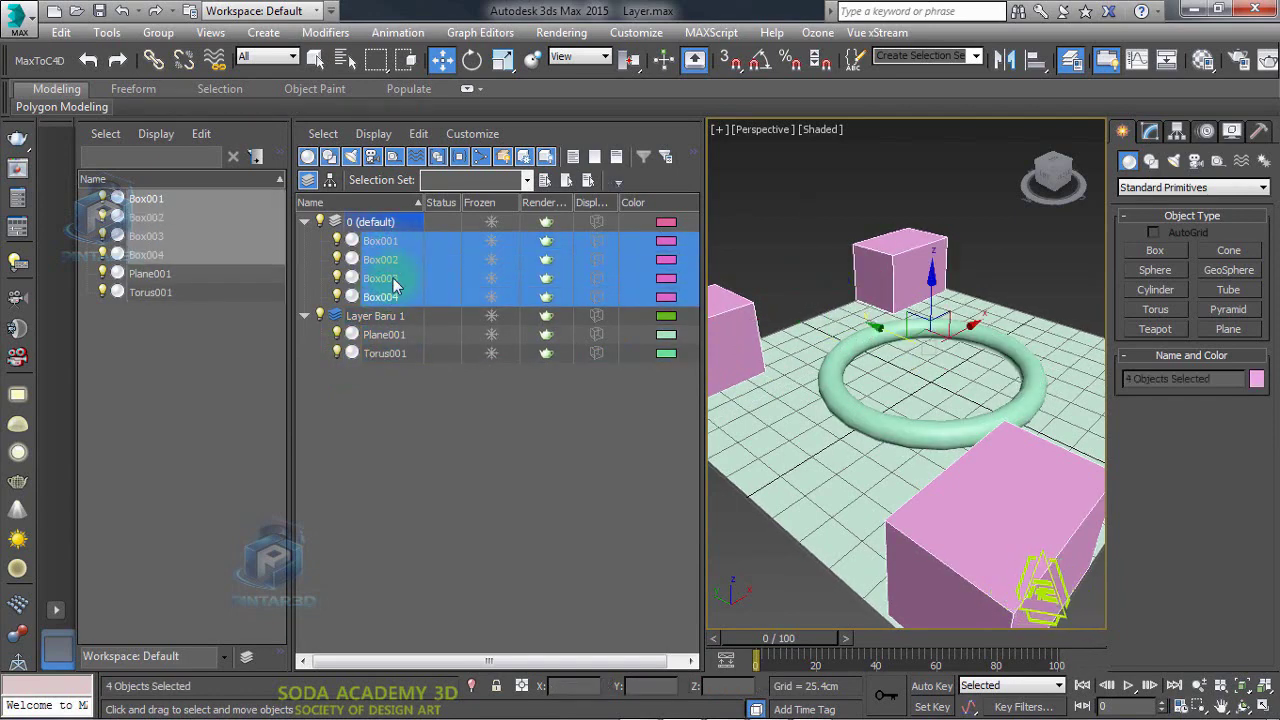
{"action": "left_click", "coordinate": [400, 349]}
{"action": "left_click", "coordinate": [384, 242]}
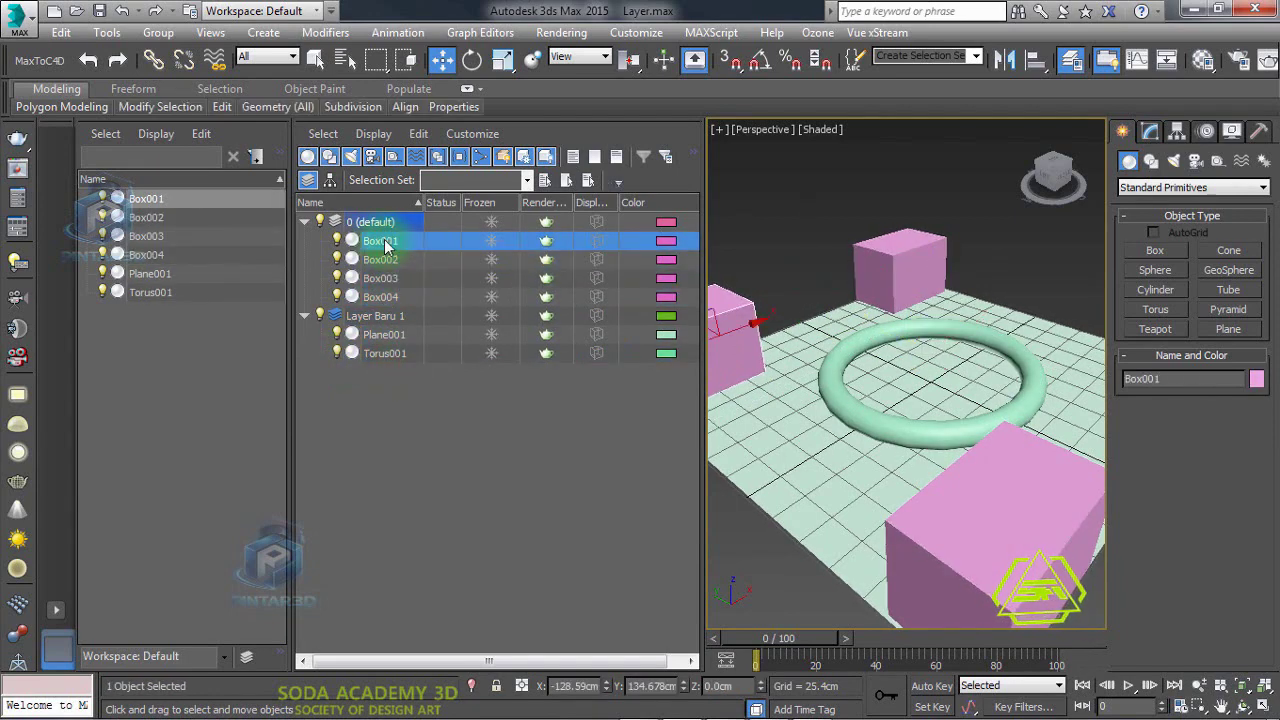
{"action": "left_click", "coordinate": [390, 296], "text": "shift"}
{"action": "left_click", "coordinate": [343, 386]}
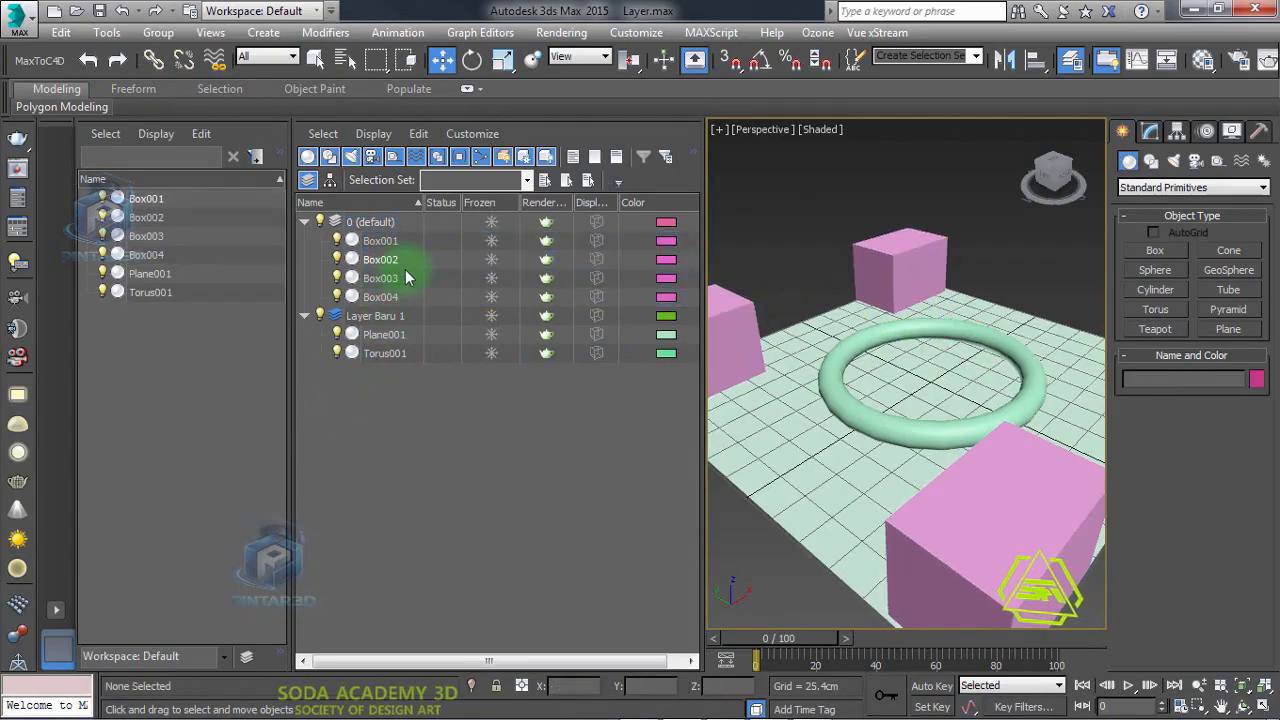
Step: Move Box001 to Box004 as a range into Layer Baru 1 and clear the selection
{"action": "left_click", "coordinate": [378, 241]}
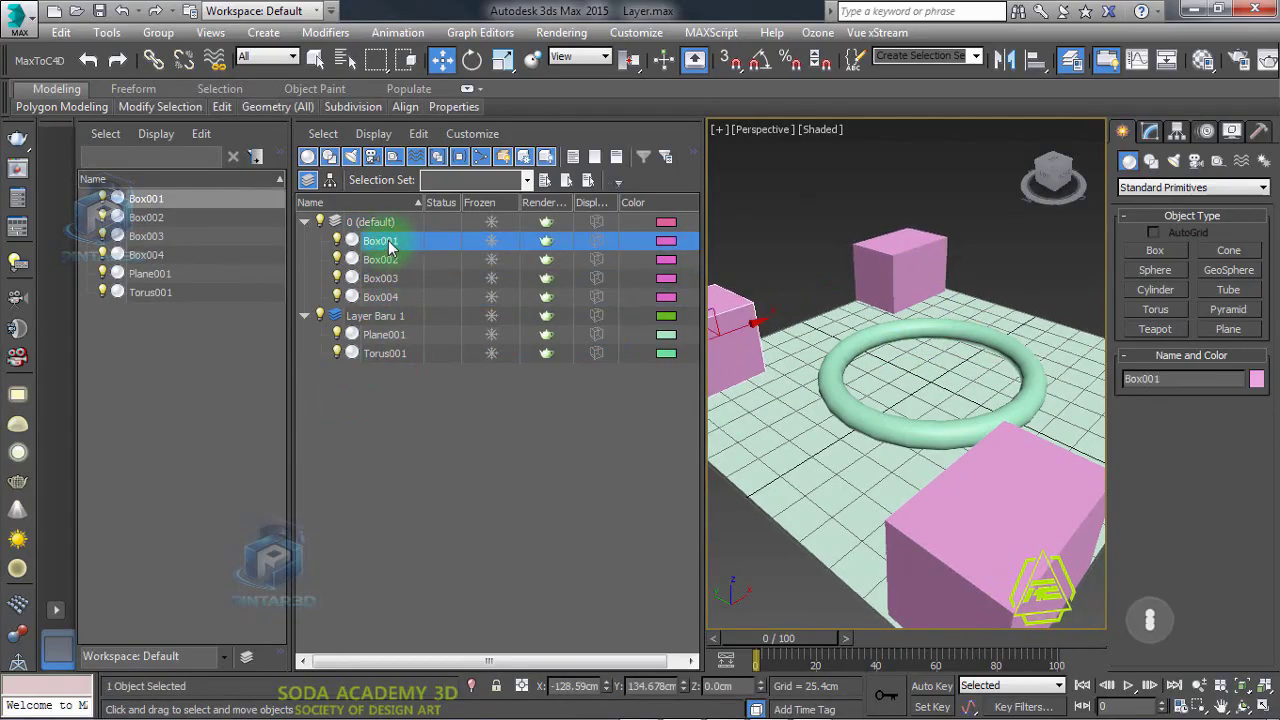
{"action": "left_click", "coordinate": [390, 300], "text": "shift"}
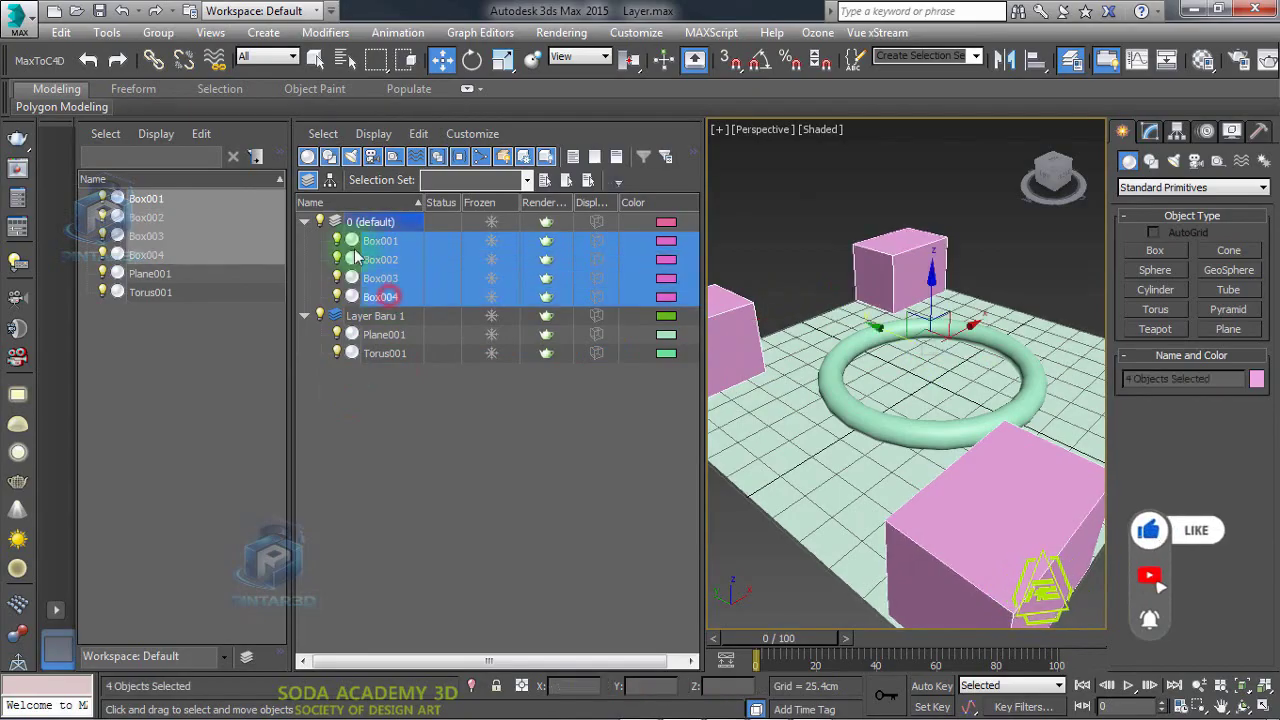
{"action": "left_click_drag", "start_coordinate": [390, 300], "coordinate": [370, 318]}
{"action": "left_click", "coordinate": [380, 400]}
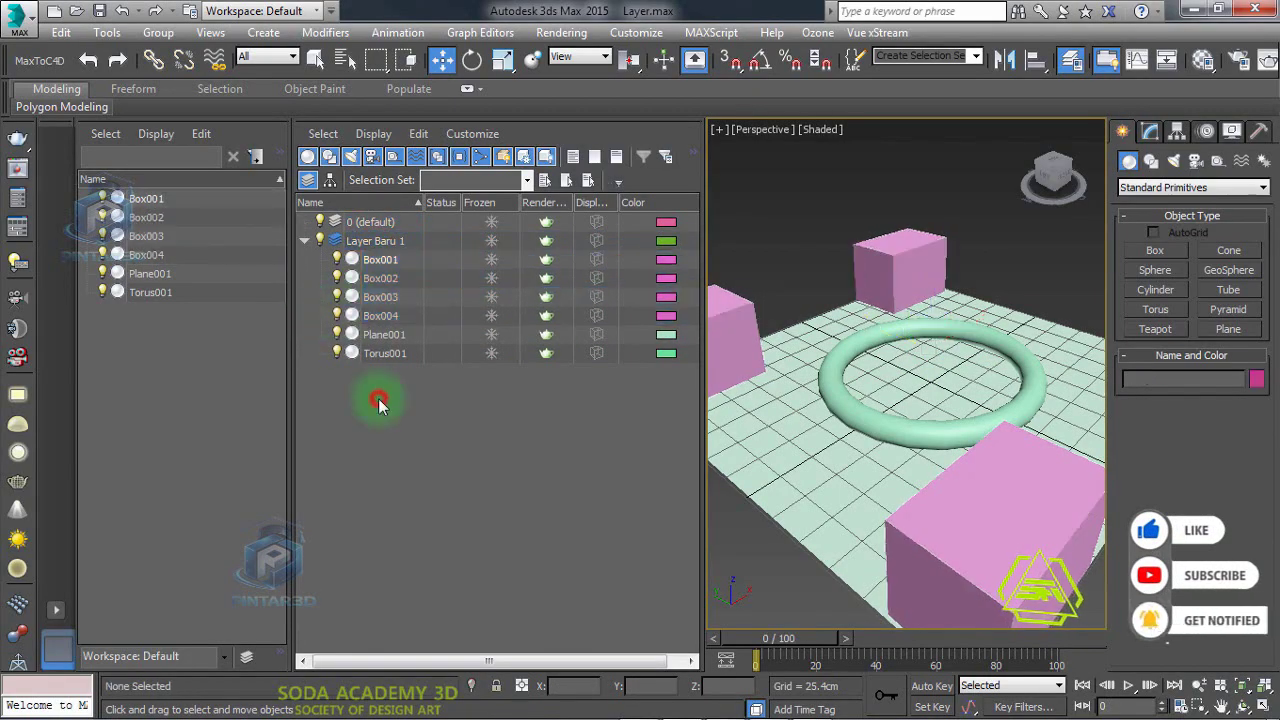
Step: Nest Layer Baru 1 inside layer 0 (default), and unnest it again
{"action": "left_click_drag", "start_coordinate": [360, 244], "coordinate": [338, 222]}
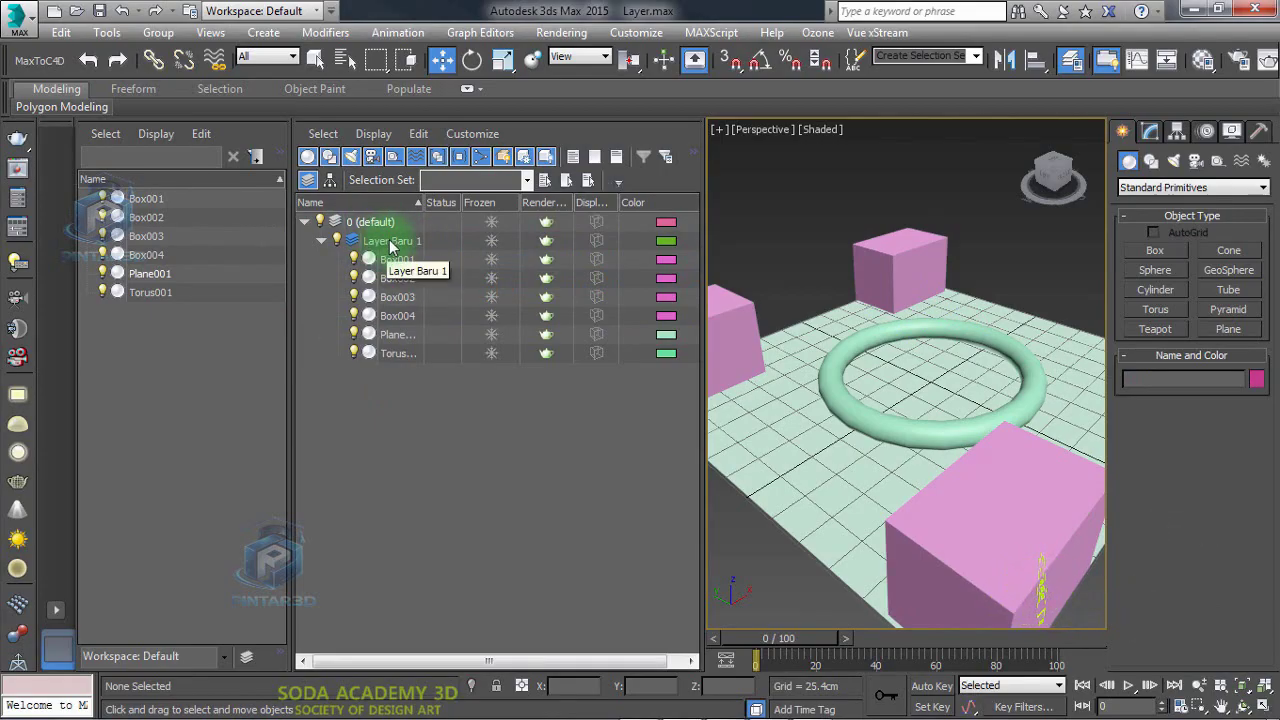
{"action": "left_click", "coordinate": [390, 242]}
{"action": "right_click", "coordinate": [391, 242]}
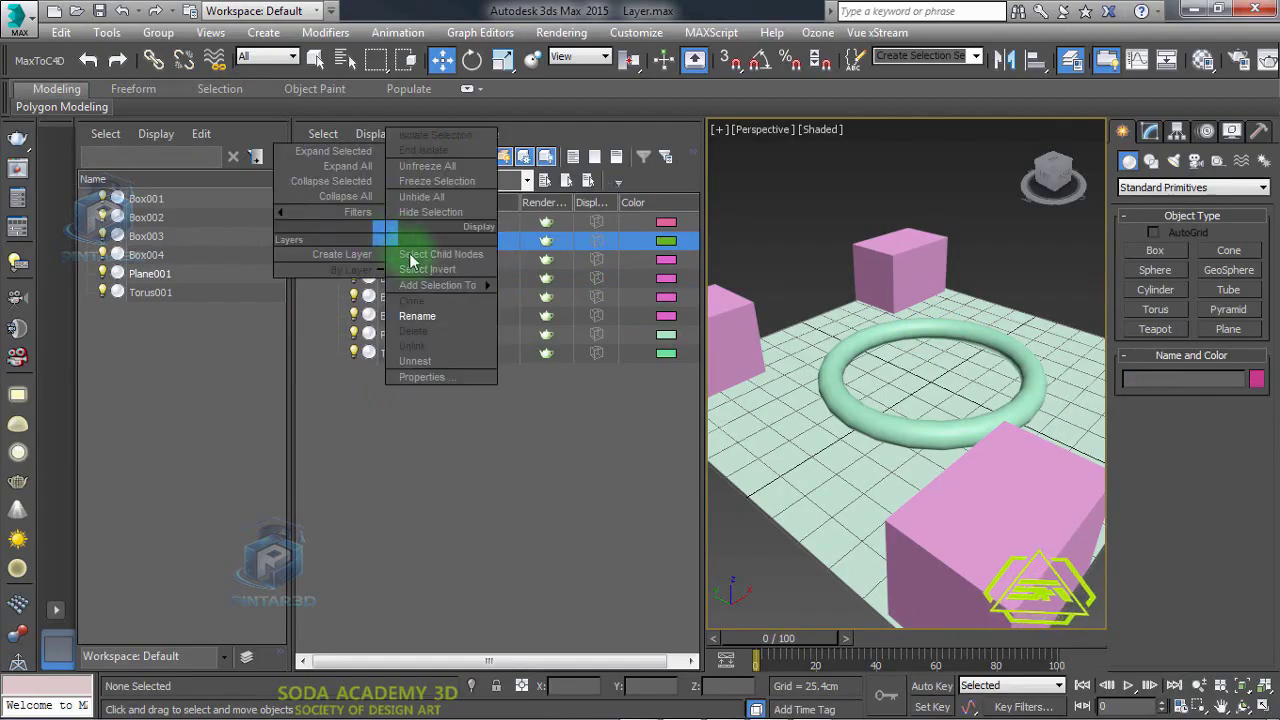
{"action": "left_click", "coordinate": [428, 362]}
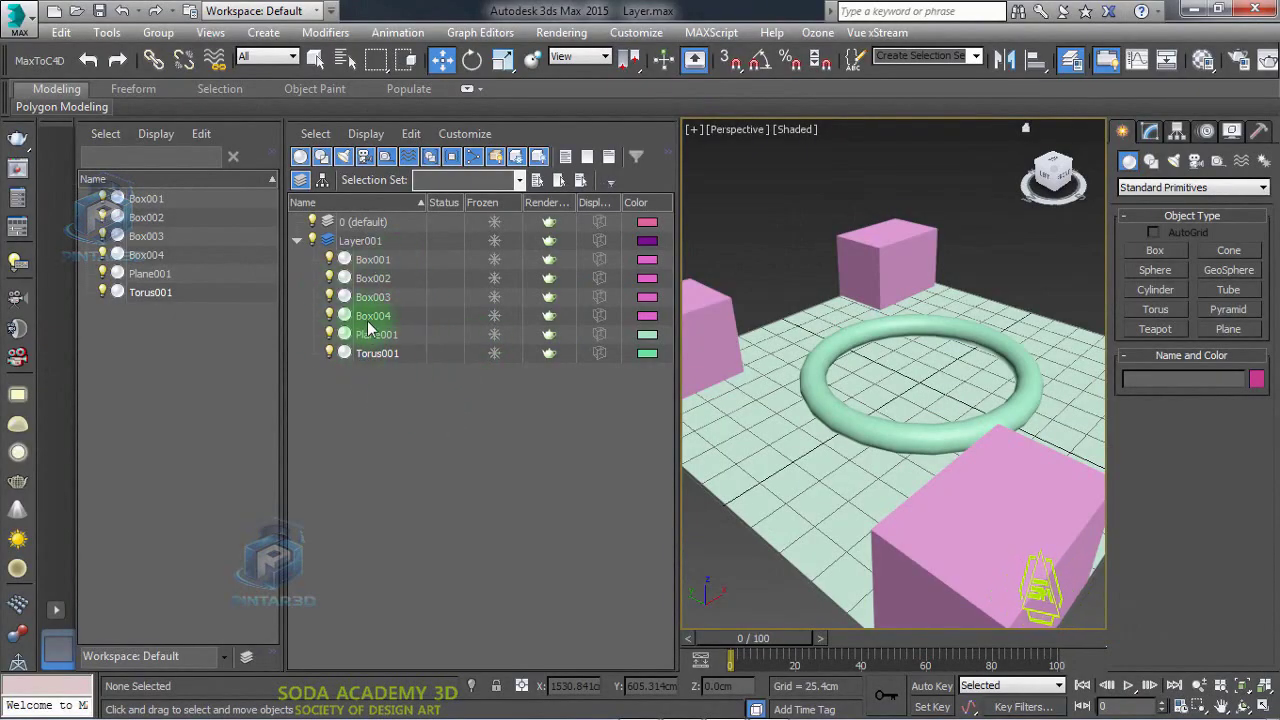
Step: Examine the contents of Layer001 by collapsing and expanding it, and compare it with layer 0 (default)
{"action": "left_click", "coordinate": [329, 242]}
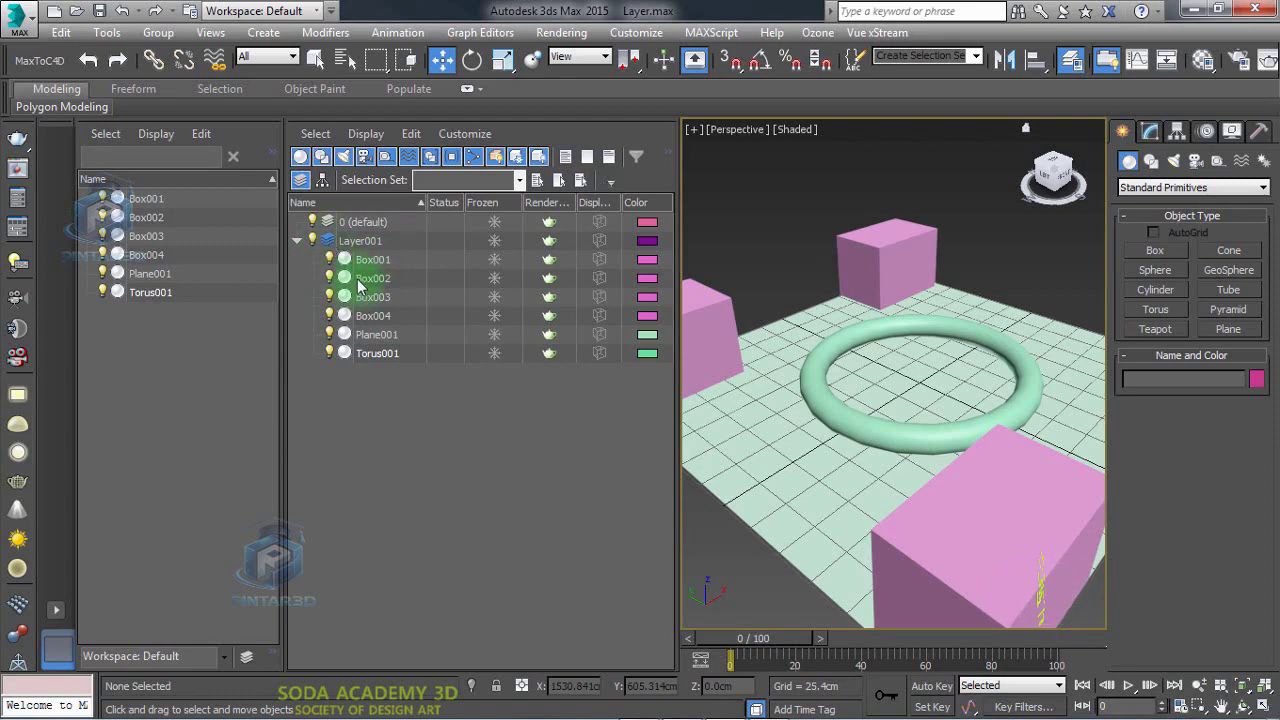
{"action": "left_click", "coordinate": [296, 241]}
{"action": "left_click", "coordinate": [296, 241]}
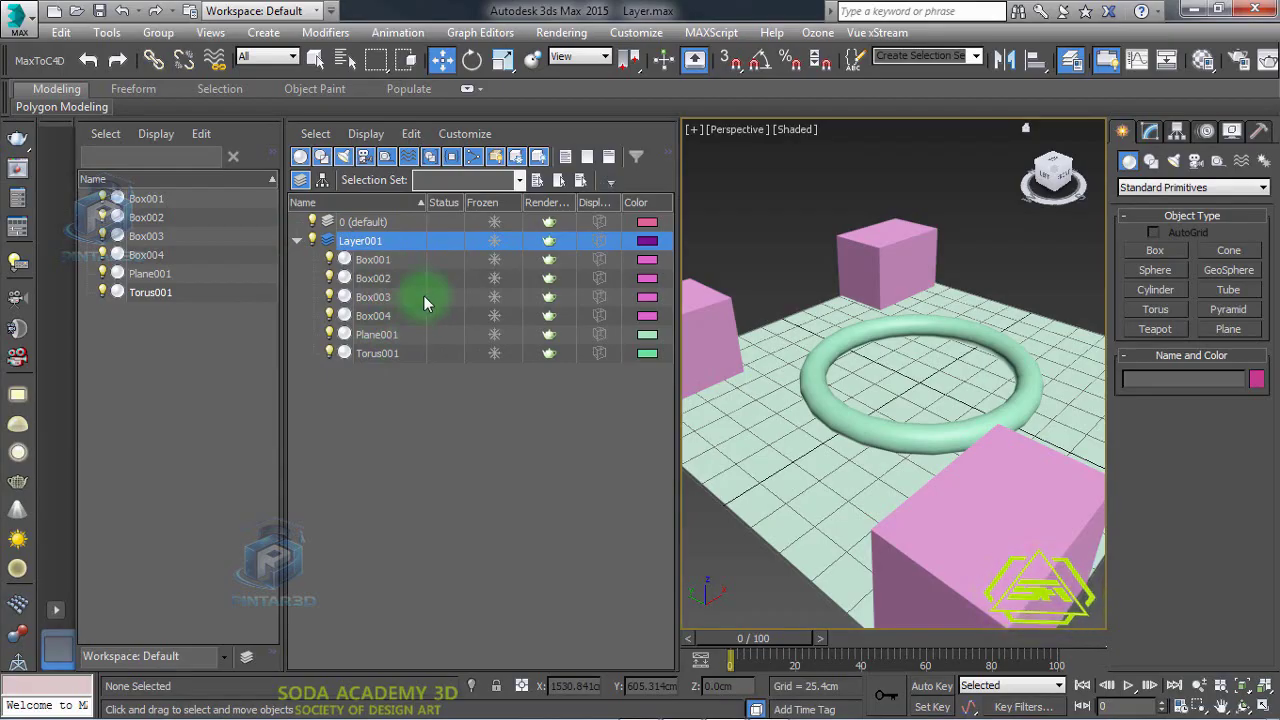
{"action": "left_click", "coordinate": [296, 241]}
{"action": "left_click", "coordinate": [296, 241]}
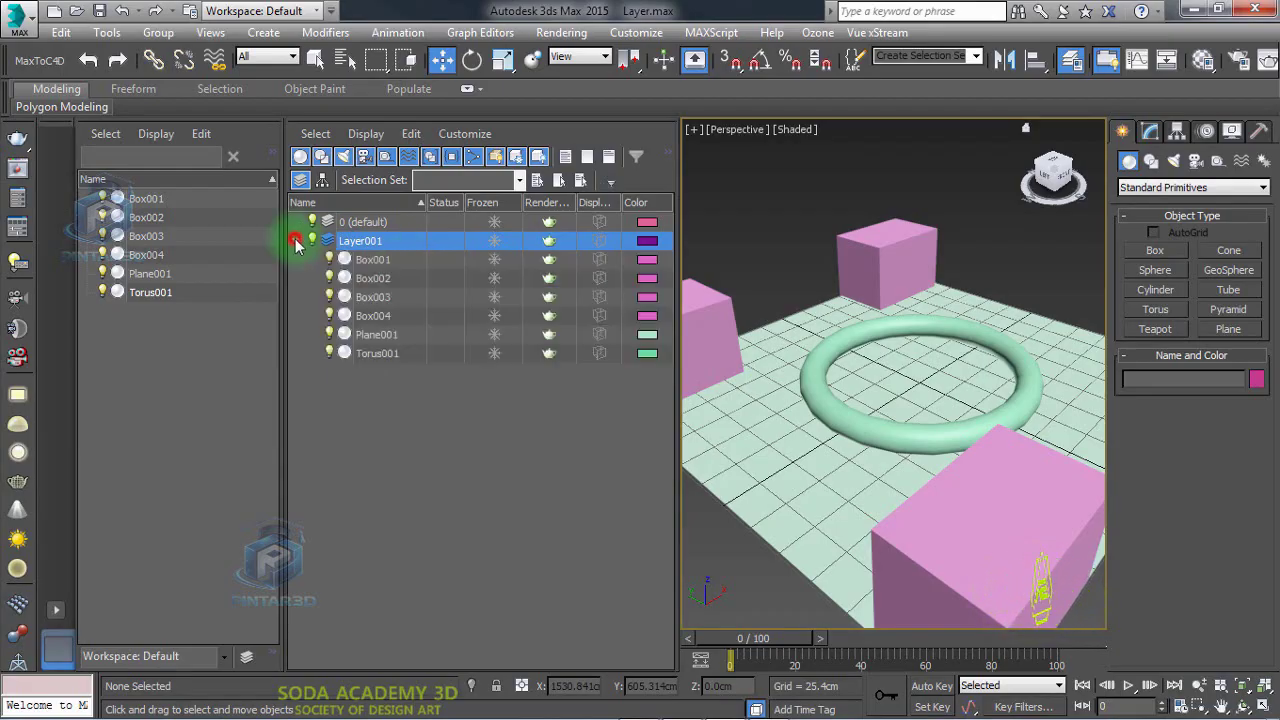
{"action": "left_click", "coordinate": [366, 224]}
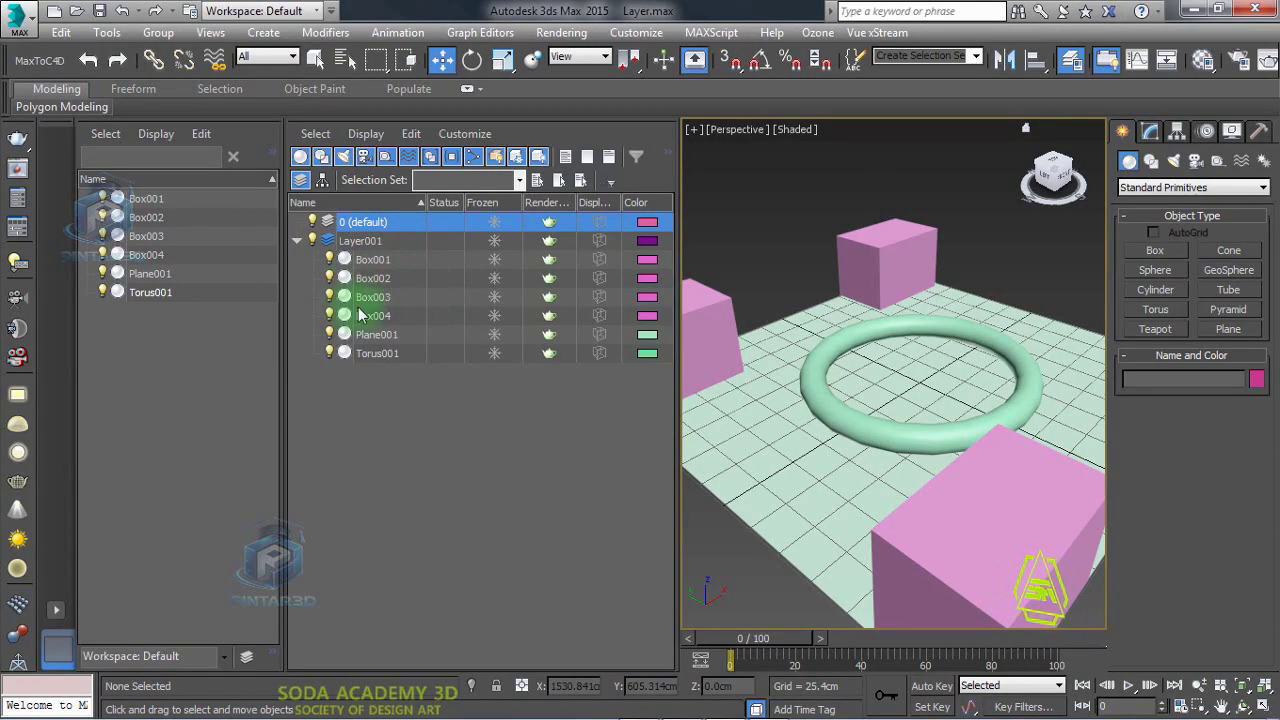
{"action": "left_click", "coordinate": [297, 240]}
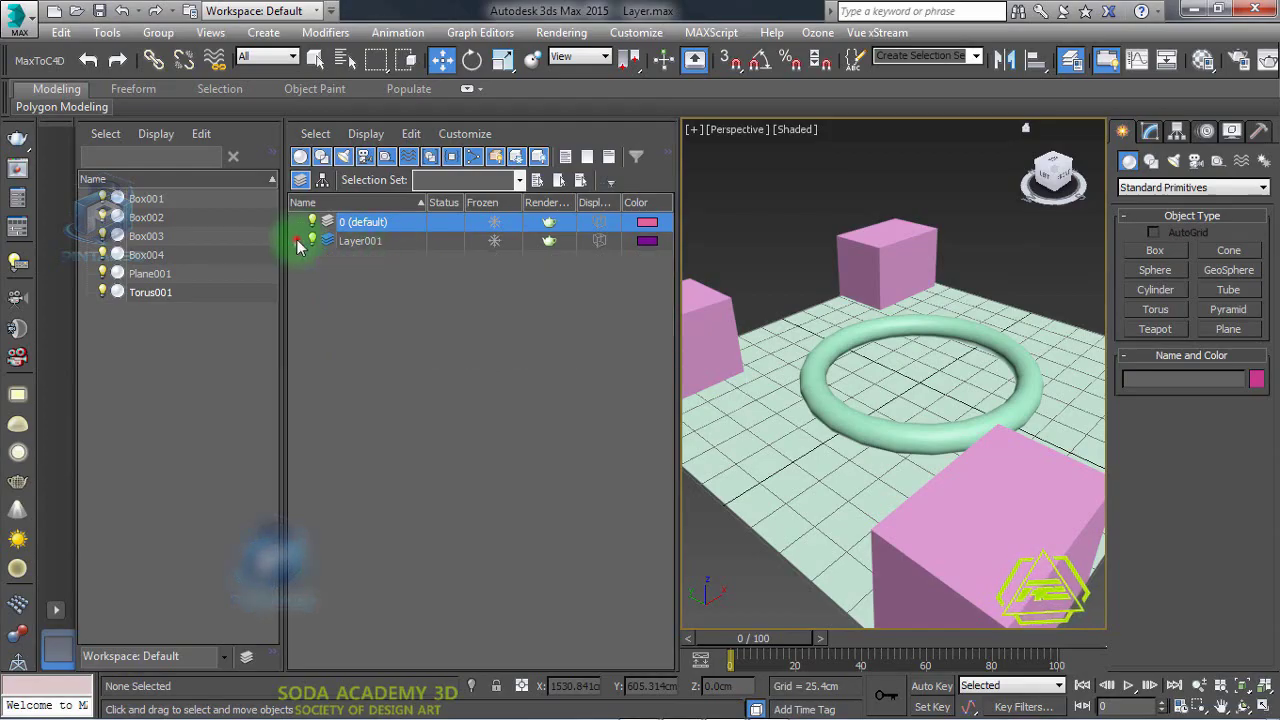
{"action": "left_click", "coordinate": [410, 284]}
Step: Widen the docked Layer Explorer, create another new layer, and expand Layer001
{"action": "left_click_drag", "start_coordinate": [678, 177], "coordinate": [730, 177]}
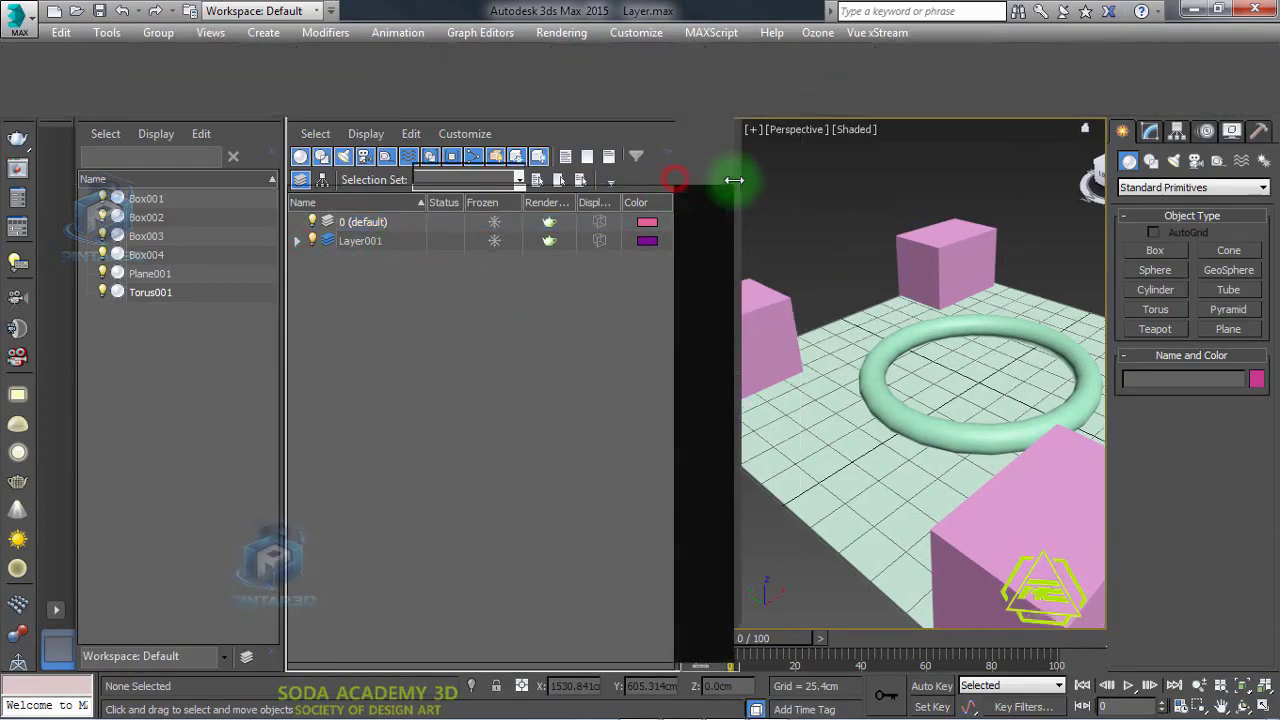
{"action": "right_click", "coordinate": [437, 268]}
{"action": "left_click", "coordinate": [406, 281]}
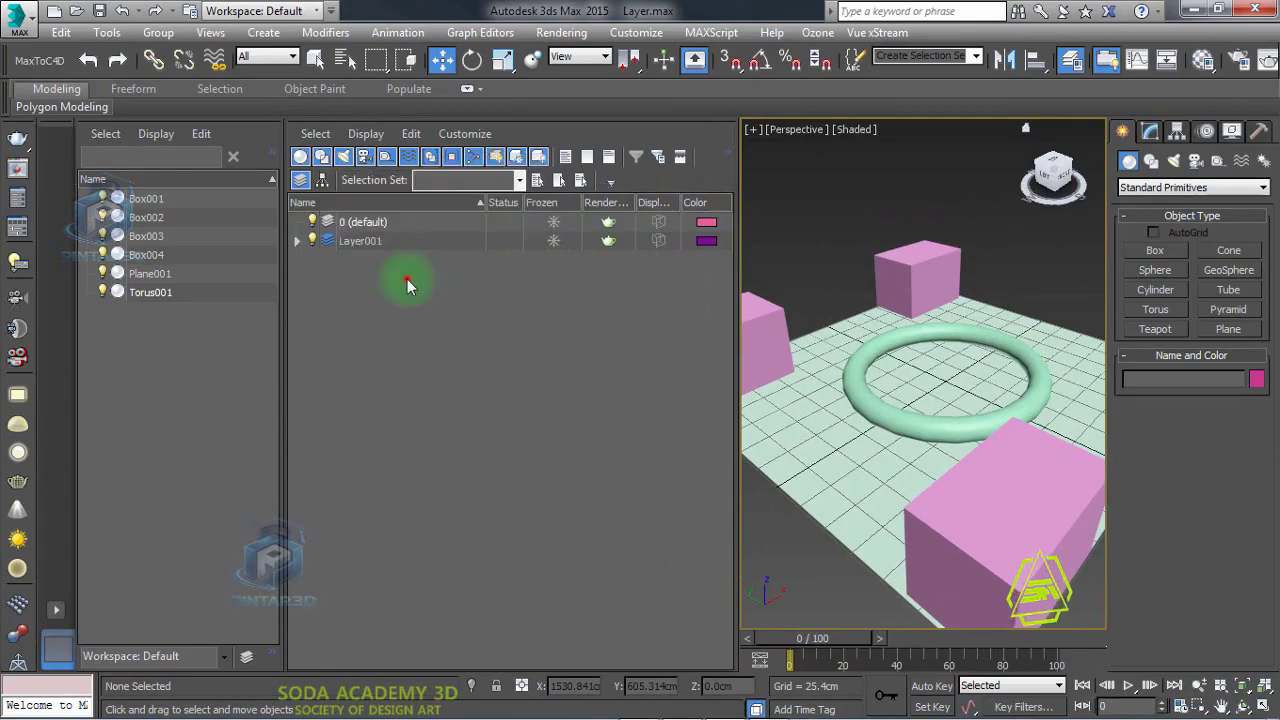
{"action": "left_click", "coordinate": [297, 240]}
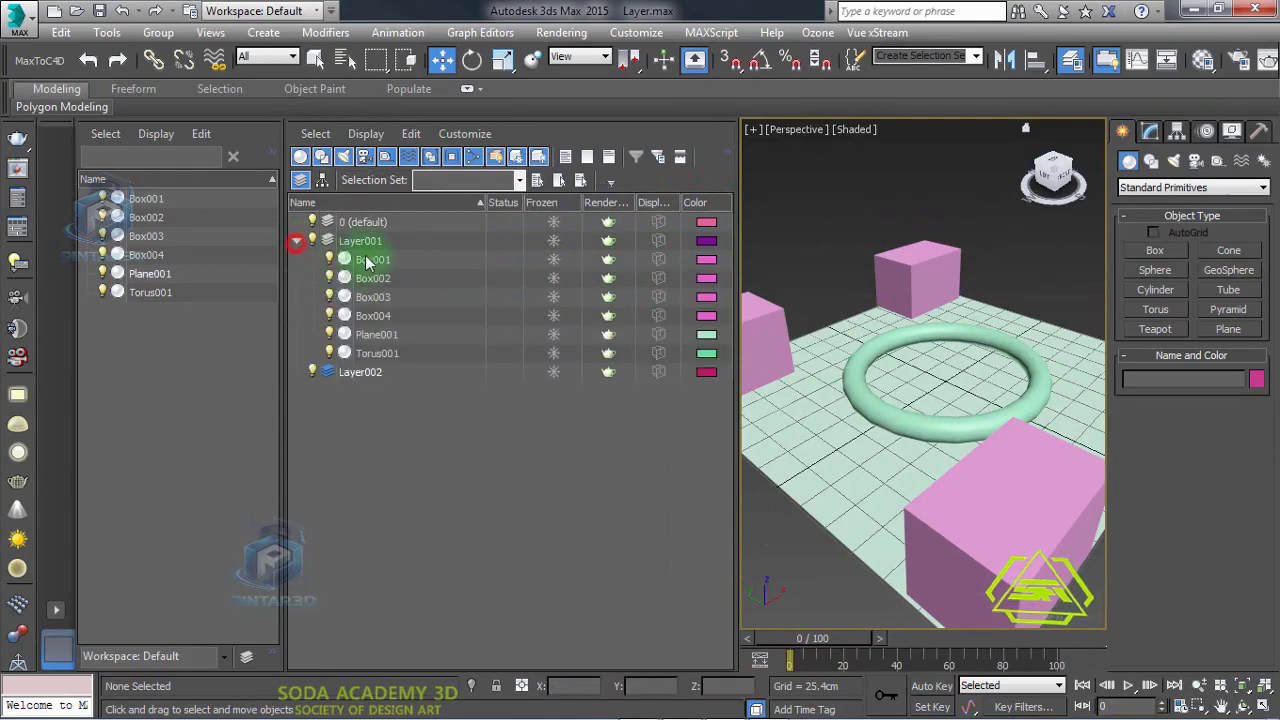
Step: Make Layer001 the active layer and delete the empty Layer002
{"action": "left_click", "coordinate": [345, 240]}
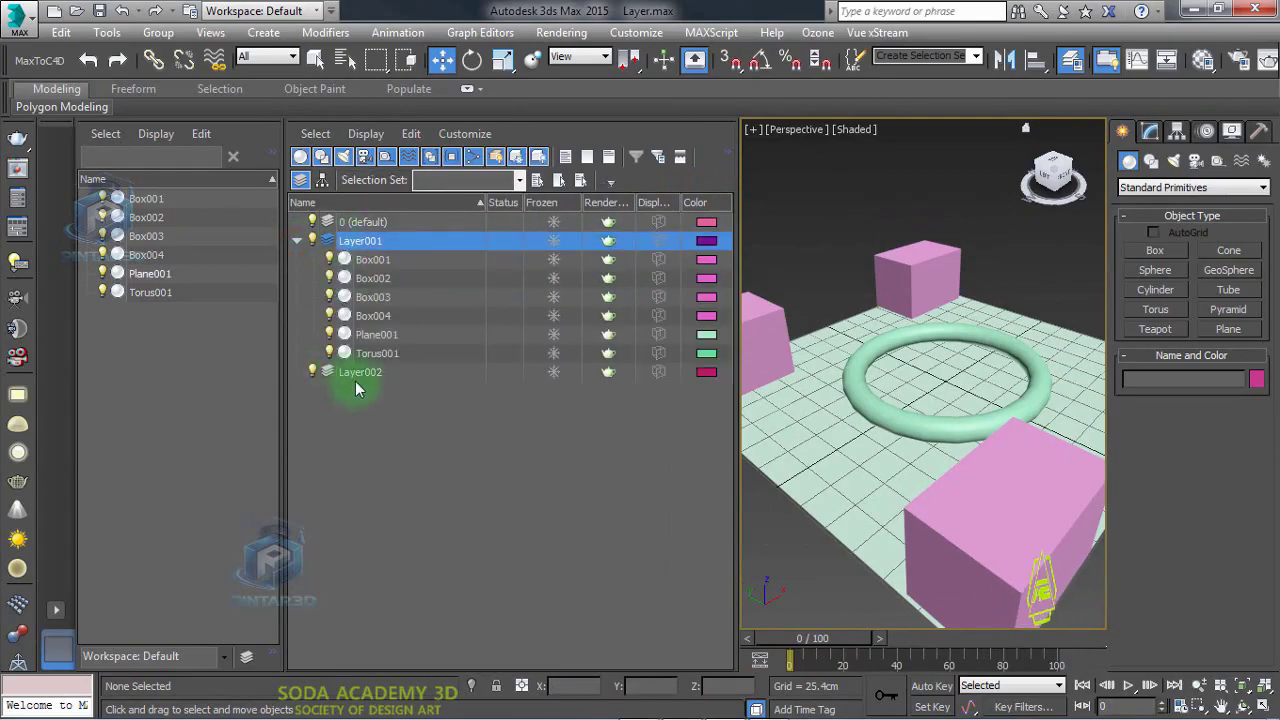
{"action": "left_click", "coordinate": [361, 373]}
{"action": "right_click", "coordinate": [361, 374]}
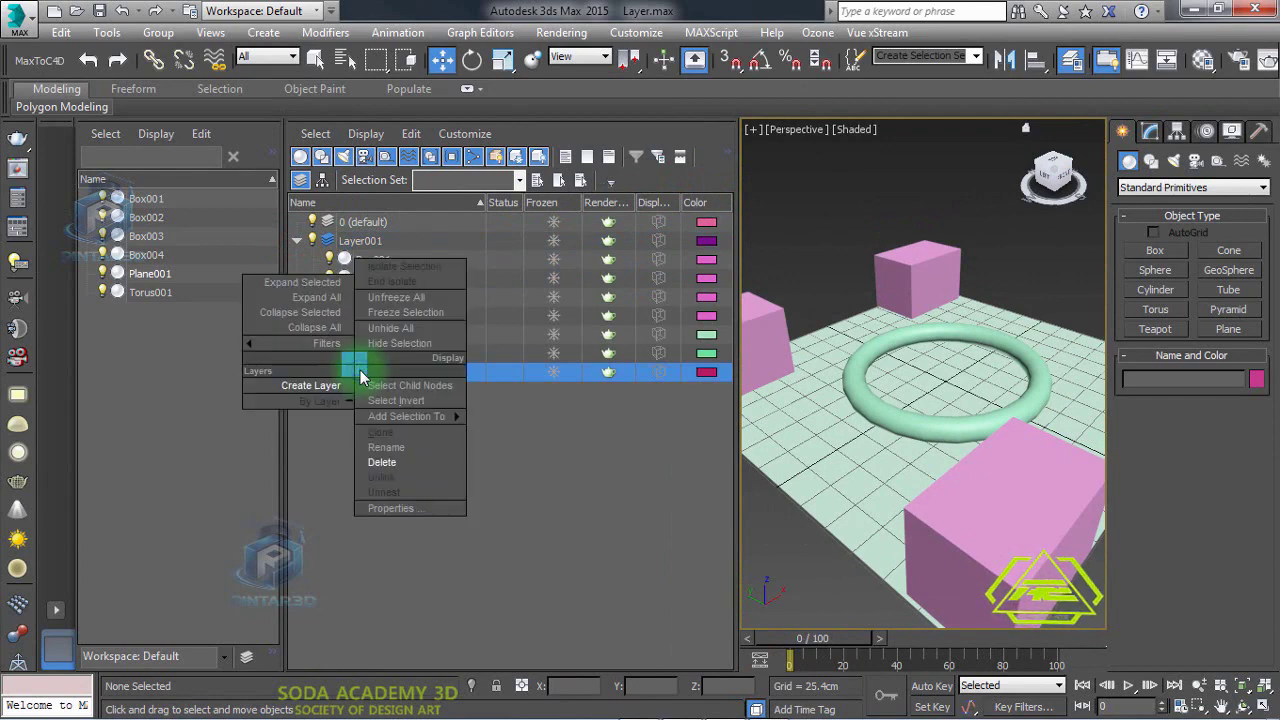
{"action": "left_click", "coordinate": [398, 462]}
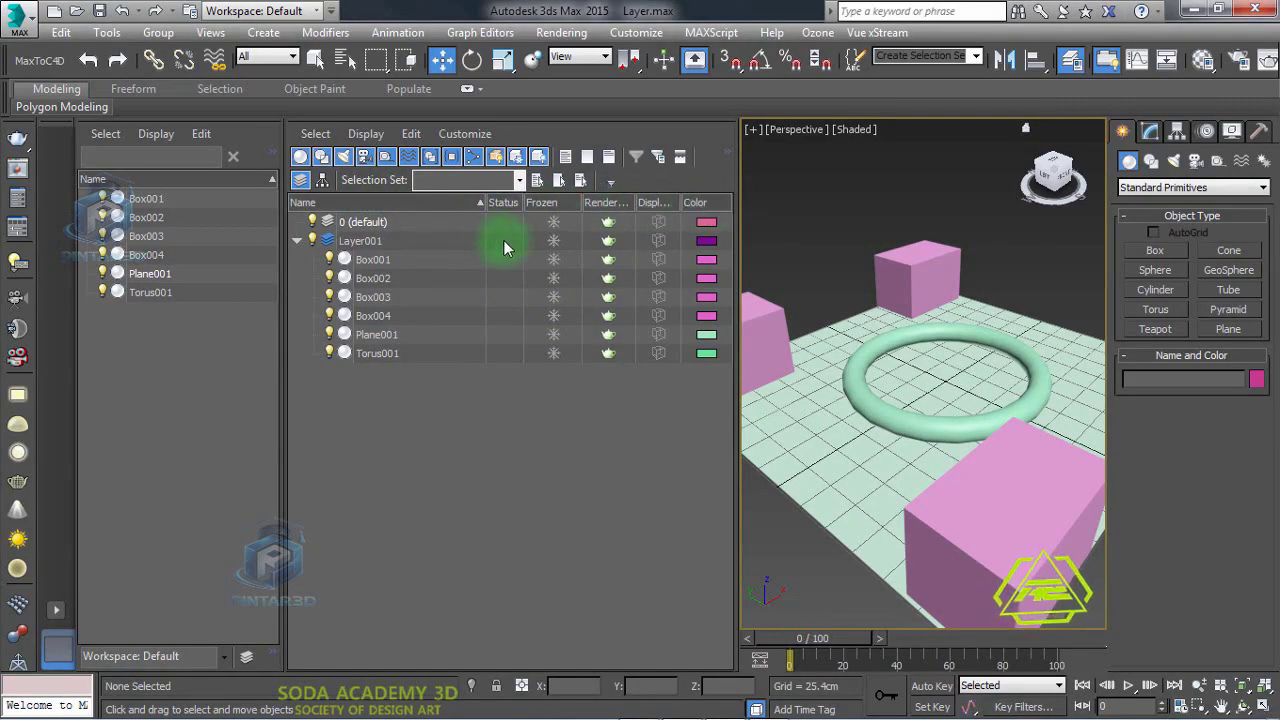
Step: Remove the Frozen column from the Layer Explorer and narrow the Name column
{"action": "left_click", "coordinate": [568, 205]}
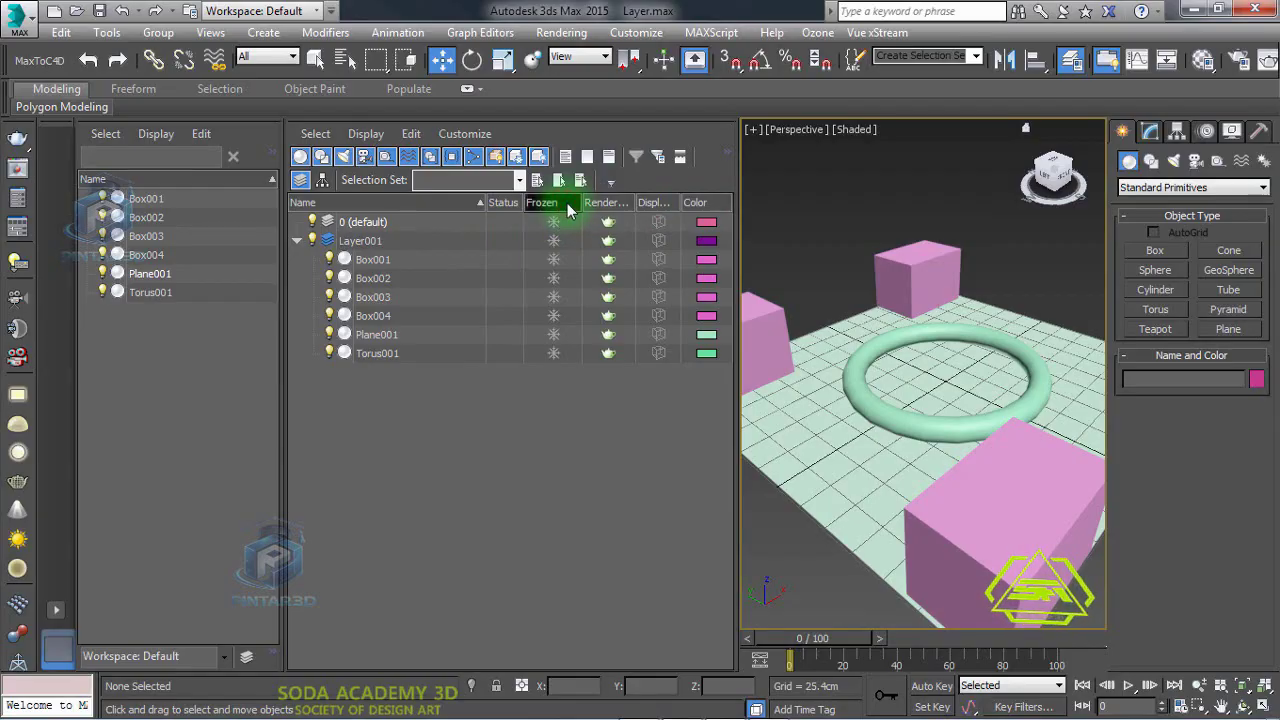
{"action": "left_click_drag", "start_coordinate": [568, 205], "coordinate": [566, 267]}
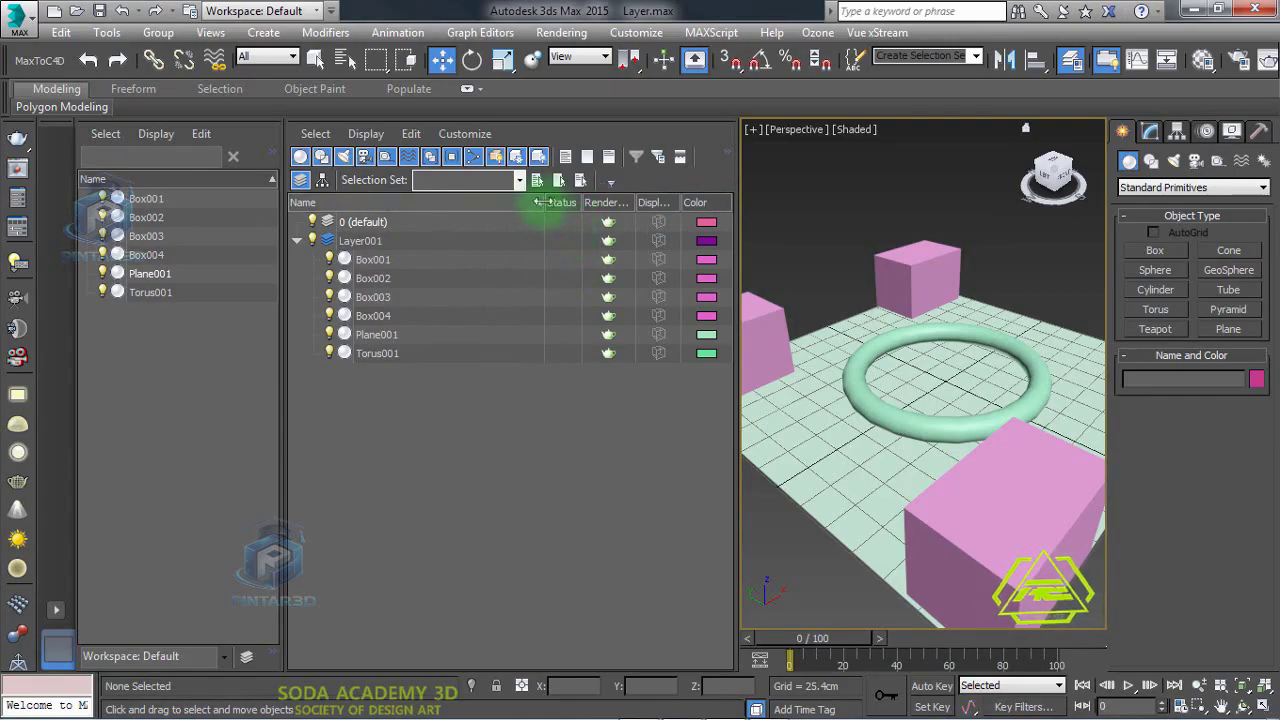
{"action": "left_click_drag", "start_coordinate": [540, 202], "coordinate": [456, 205]}
Step: Add the Visible column after the Color column using the Configure Columns list
{"action": "left_click", "coordinate": [465, 133]}
{"action": "left_click", "coordinate": [487, 168]}
{"action": "left_click_drag", "start_coordinate": [632, 497], "coordinate": [640, 106]}
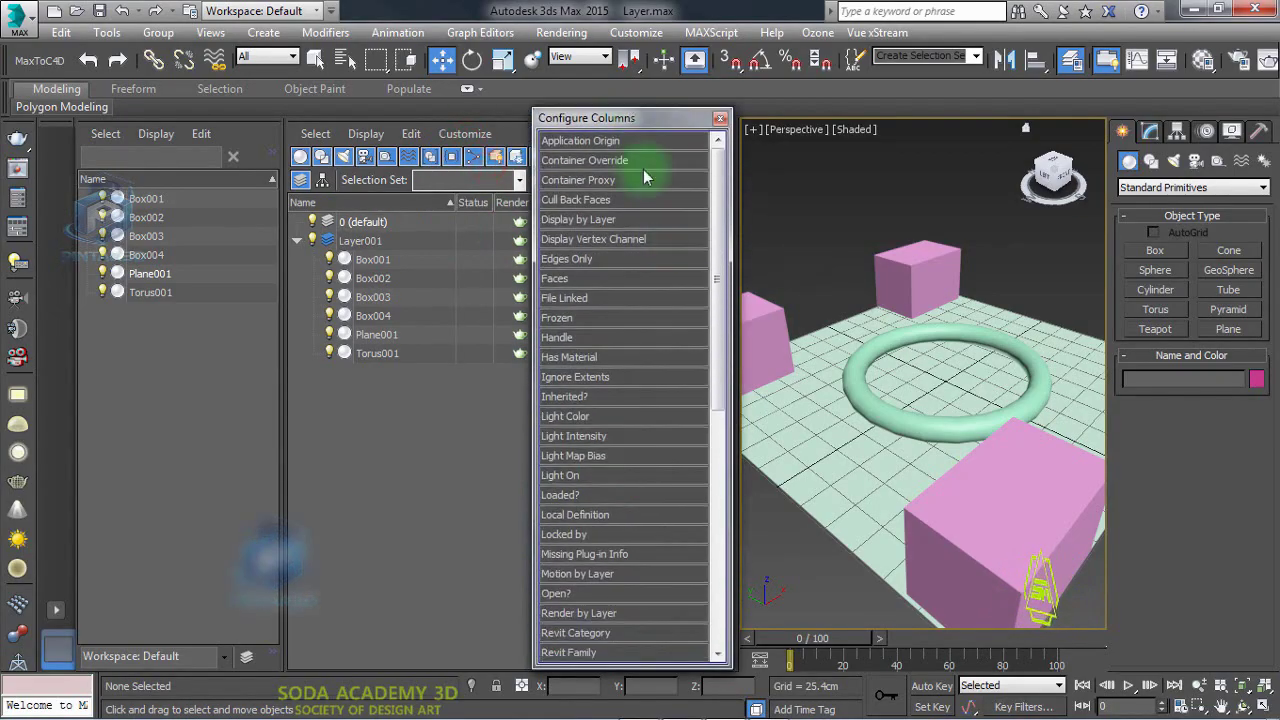
{"action": "left_click_drag", "start_coordinate": [718, 303], "coordinate": [720, 557]}
{"action": "left_click_drag", "start_coordinate": [651, 120], "coordinate": [899, 130]}
{"action": "left_click_drag", "start_coordinate": [806, 645], "coordinate": [655, 203]}
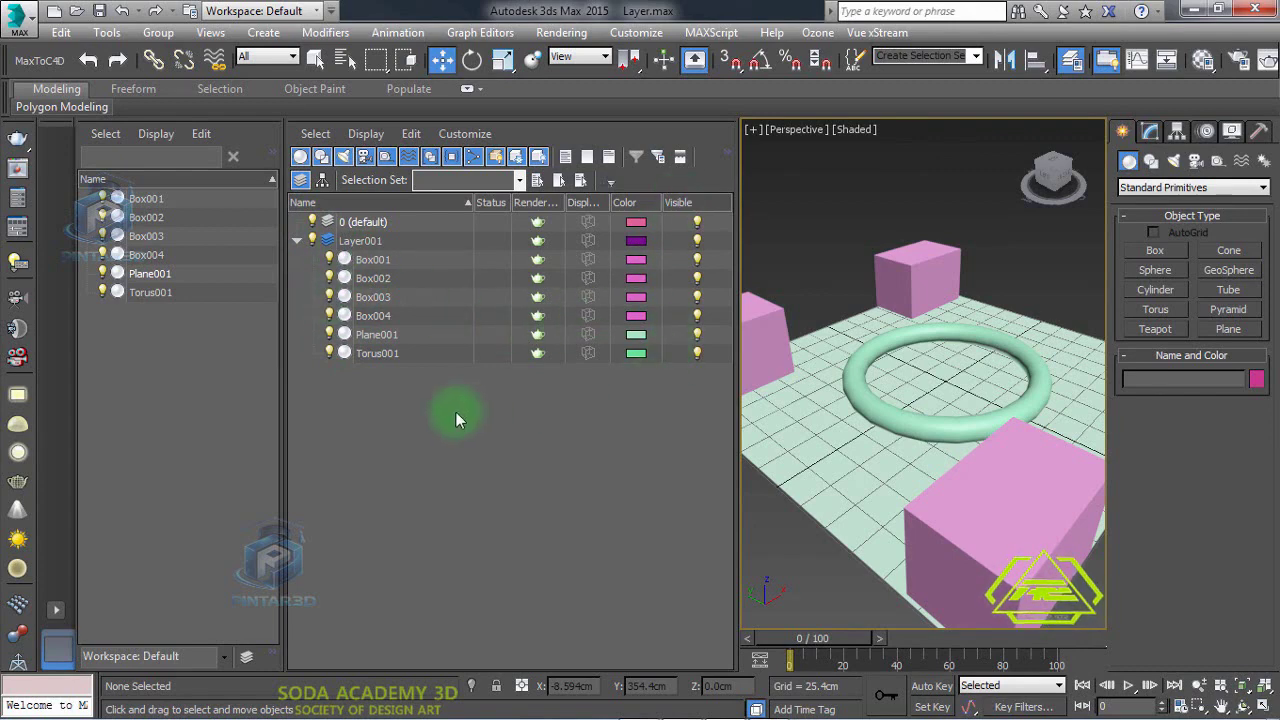
Step: Select Box002 in the viewport, then hide all of Layer001 and show it again
{"action": "left_click", "coordinate": [929, 258]}
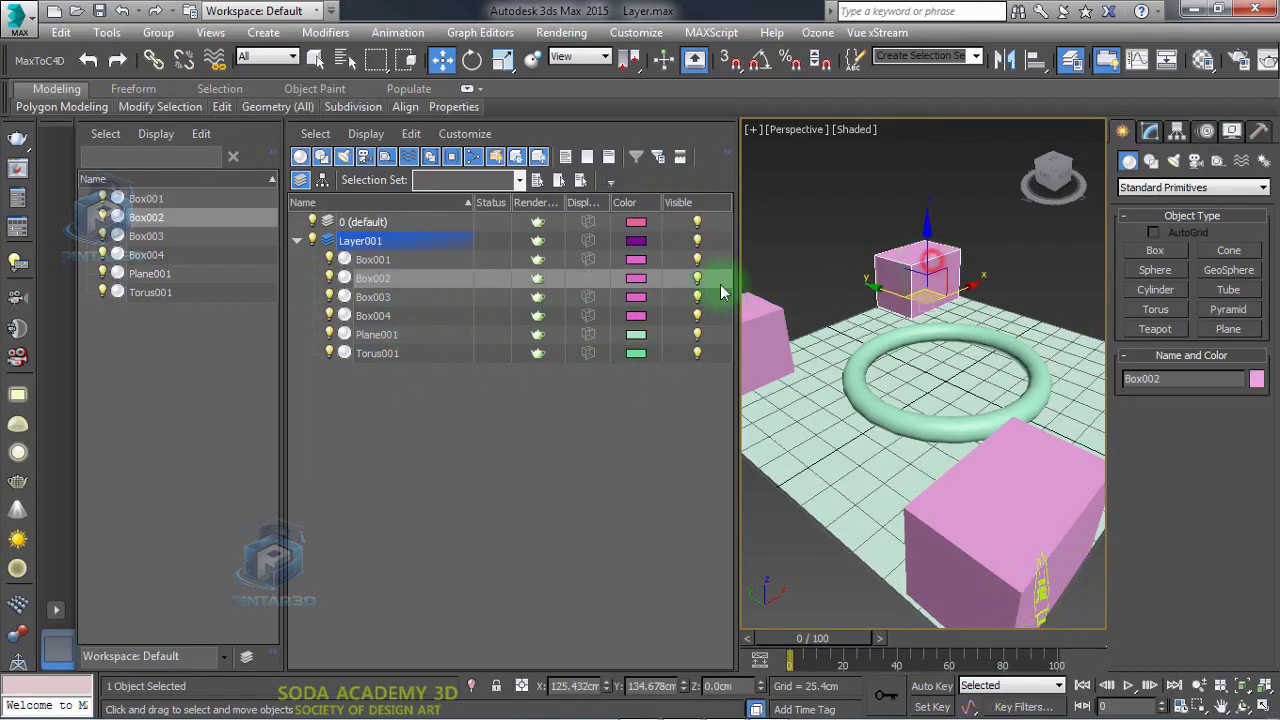
{"action": "left_click", "coordinate": [311, 242]}
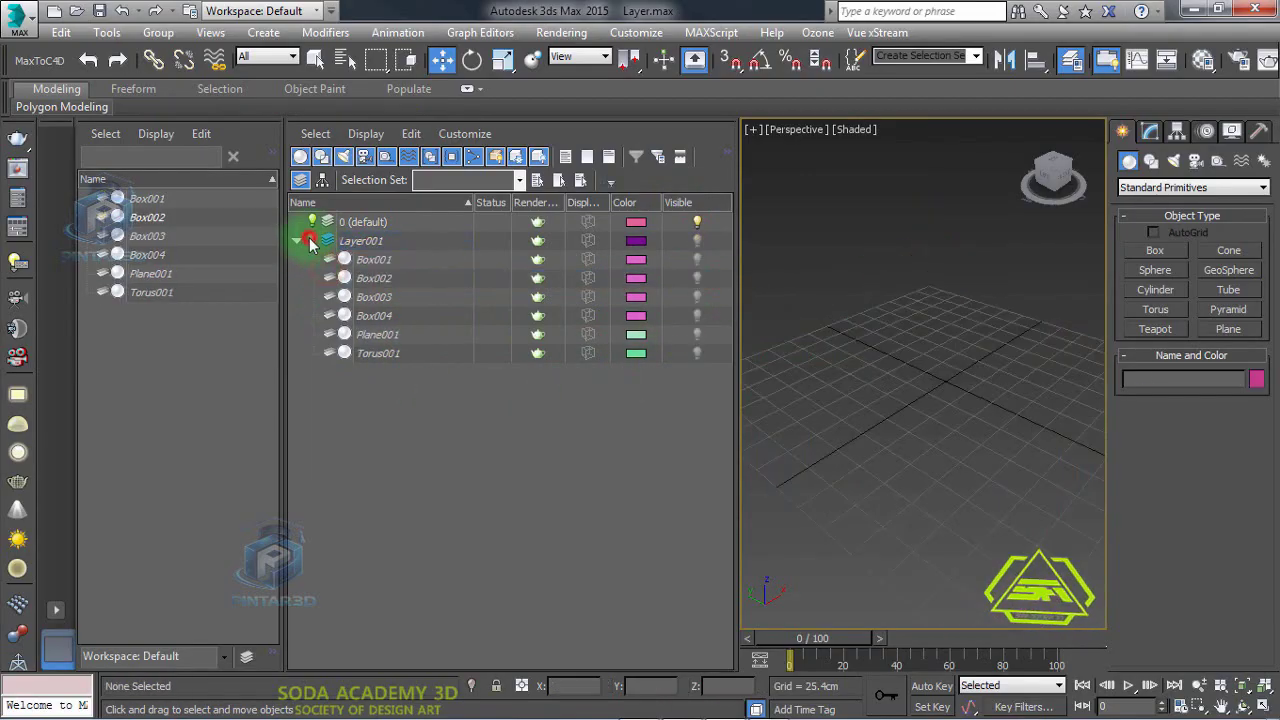
{"action": "left_click", "coordinate": [311, 242]}
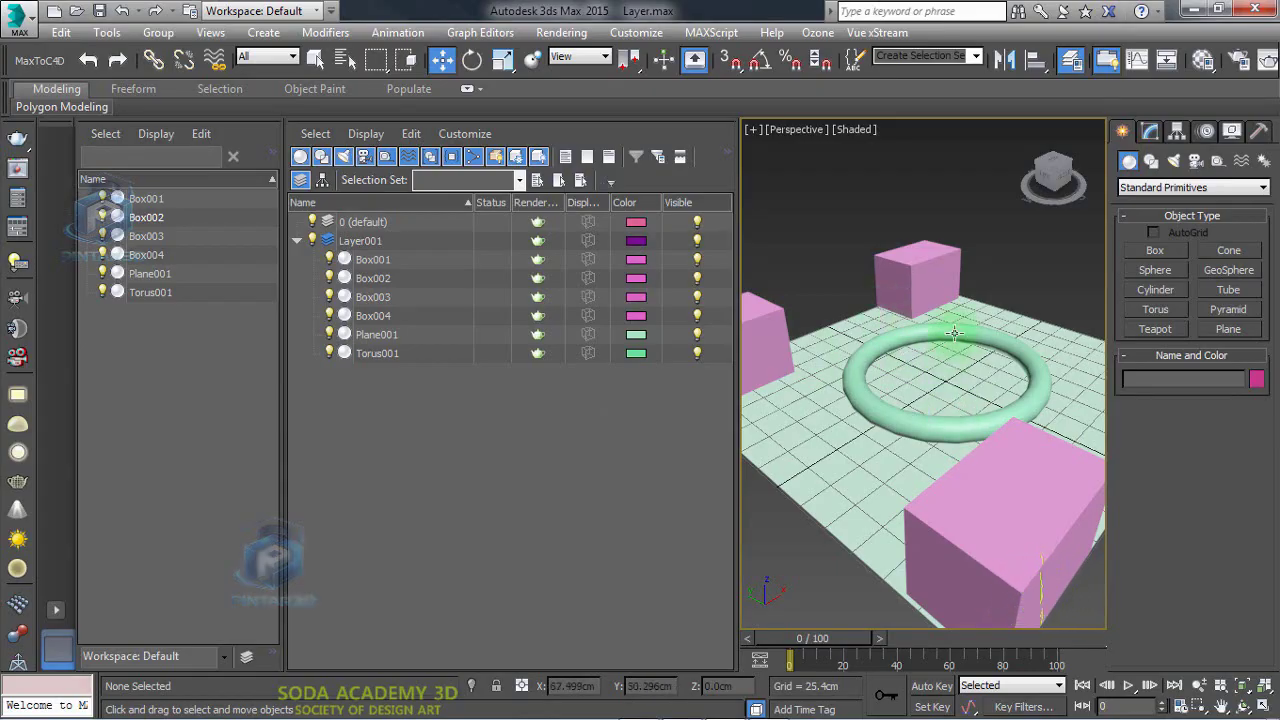
Step: Select Box001 and Box002 in the viewport and create a new layer containing them
{"action": "left_click", "coordinate": [781, 335]}
{"action": "left_click", "coordinate": [918, 287], "text": "ctrl"}
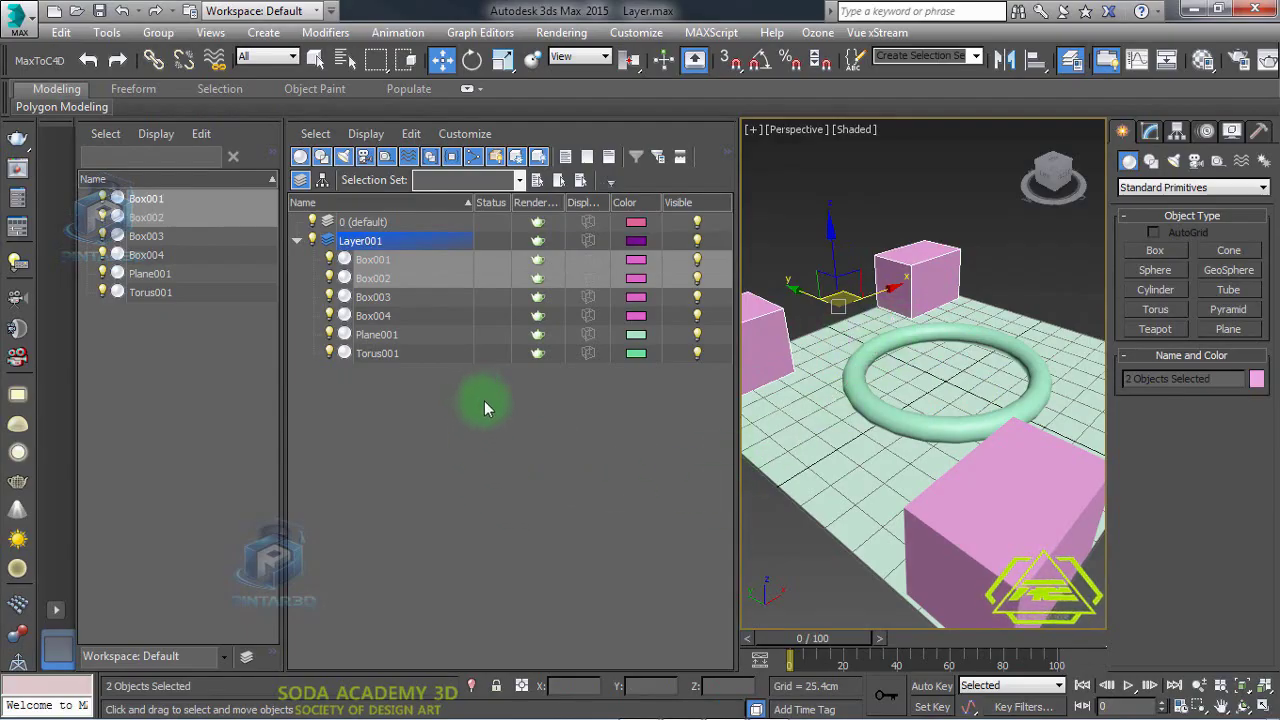
{"action": "right_click", "coordinate": [447, 397]}
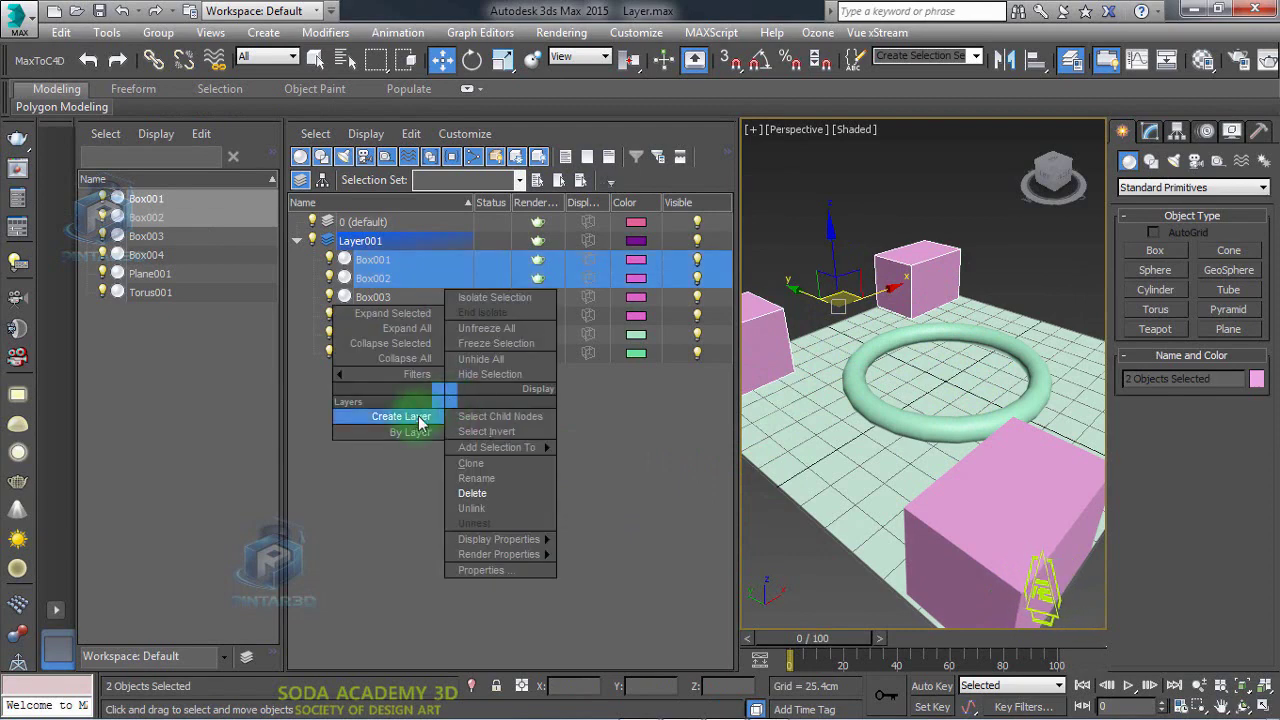
{"action": "left_click", "coordinate": [407, 421]}
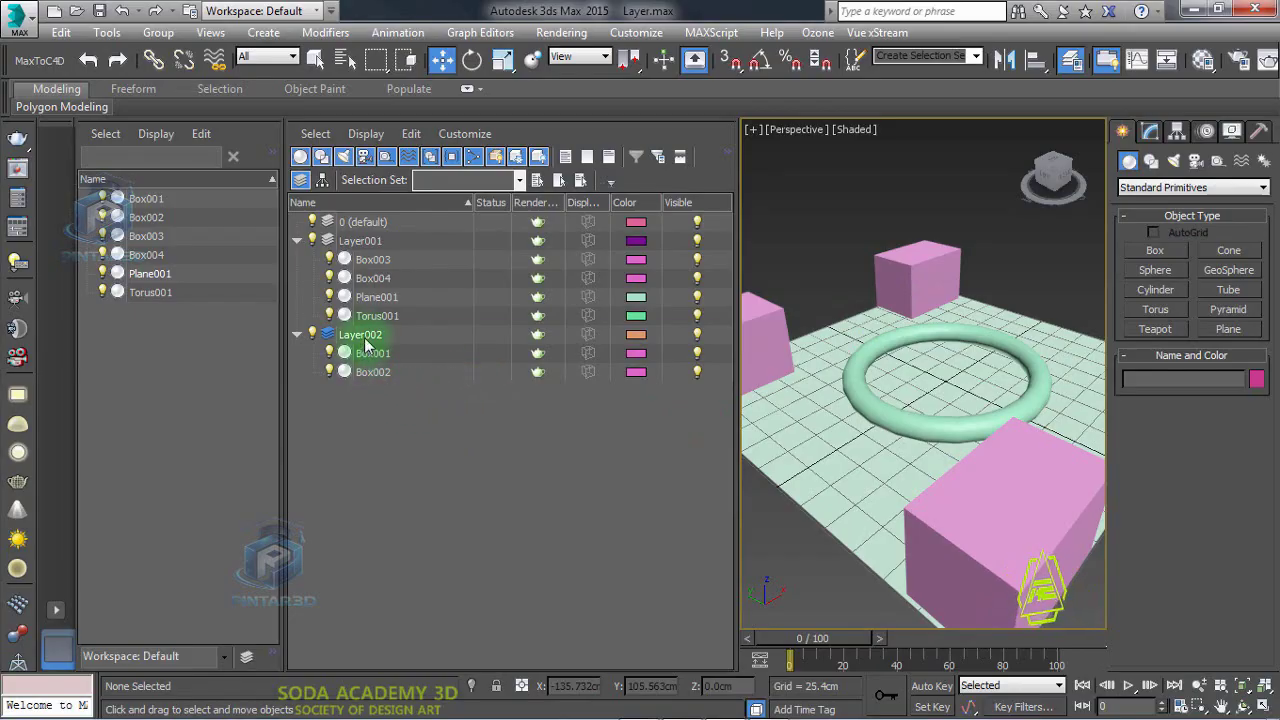
Step: Return Box001 and Box002 to Layer001, make Layer001 active again, and delete Layer002
{"action": "left_click_drag", "start_coordinate": [365, 346], "coordinate": [330, 241]}
{"action": "left_click", "coordinate": [358, 386]}
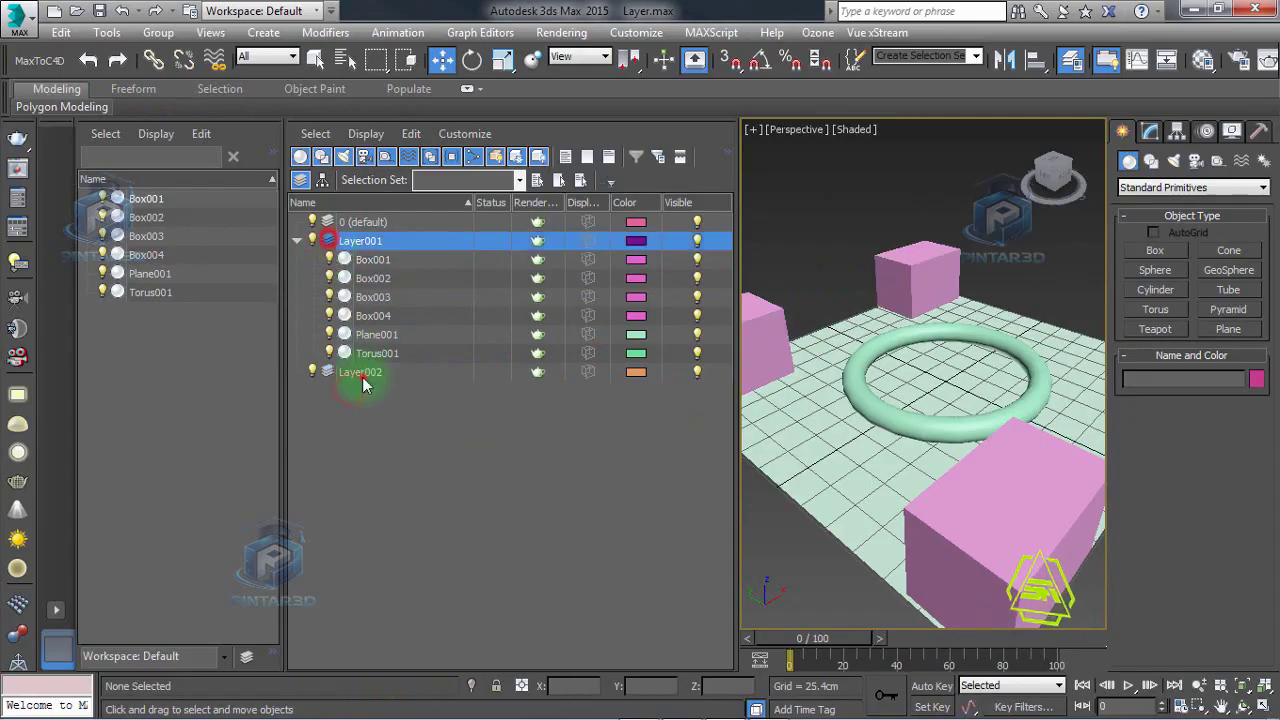
{"action": "left_click", "coordinate": [363, 372]}
{"action": "right_click", "coordinate": [363, 372]}
{"action": "left_click", "coordinate": [380, 462]}
Step: Rename Layer001 to New
{"action": "right_click", "coordinate": [357, 241]}
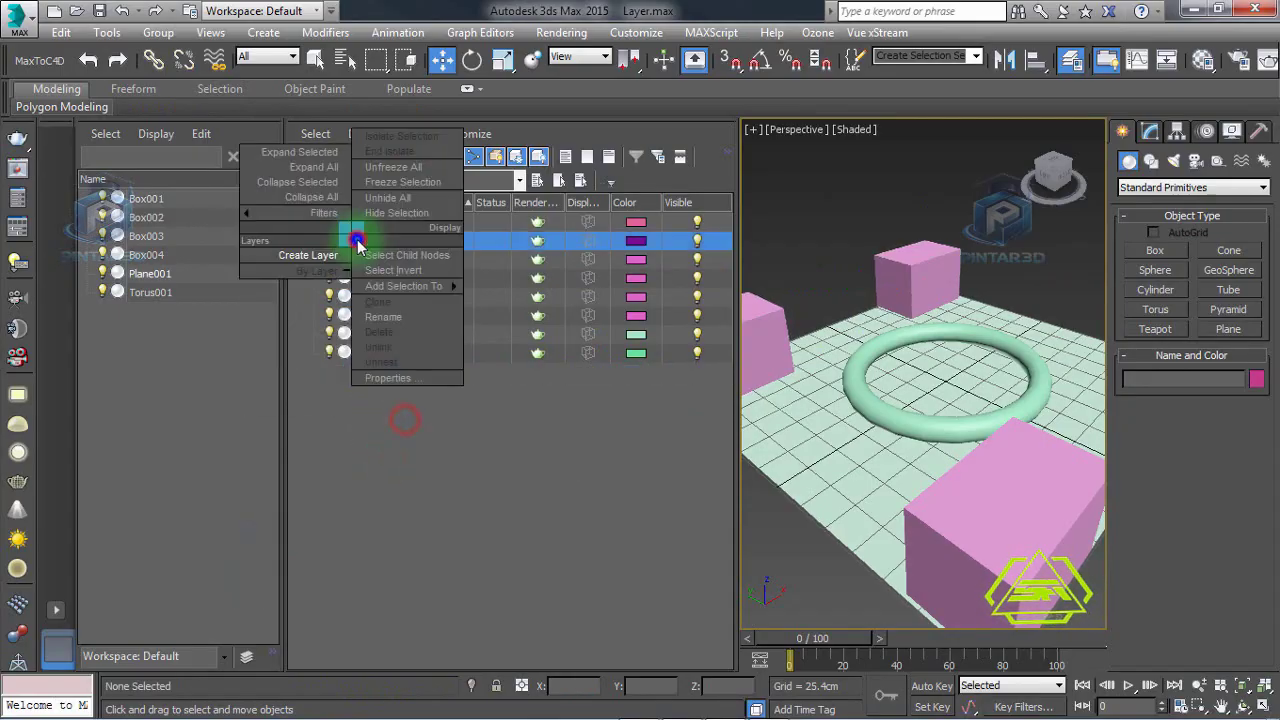
{"action": "left_click", "coordinate": [380, 317]}
{"action": "key", "text": "Return"}
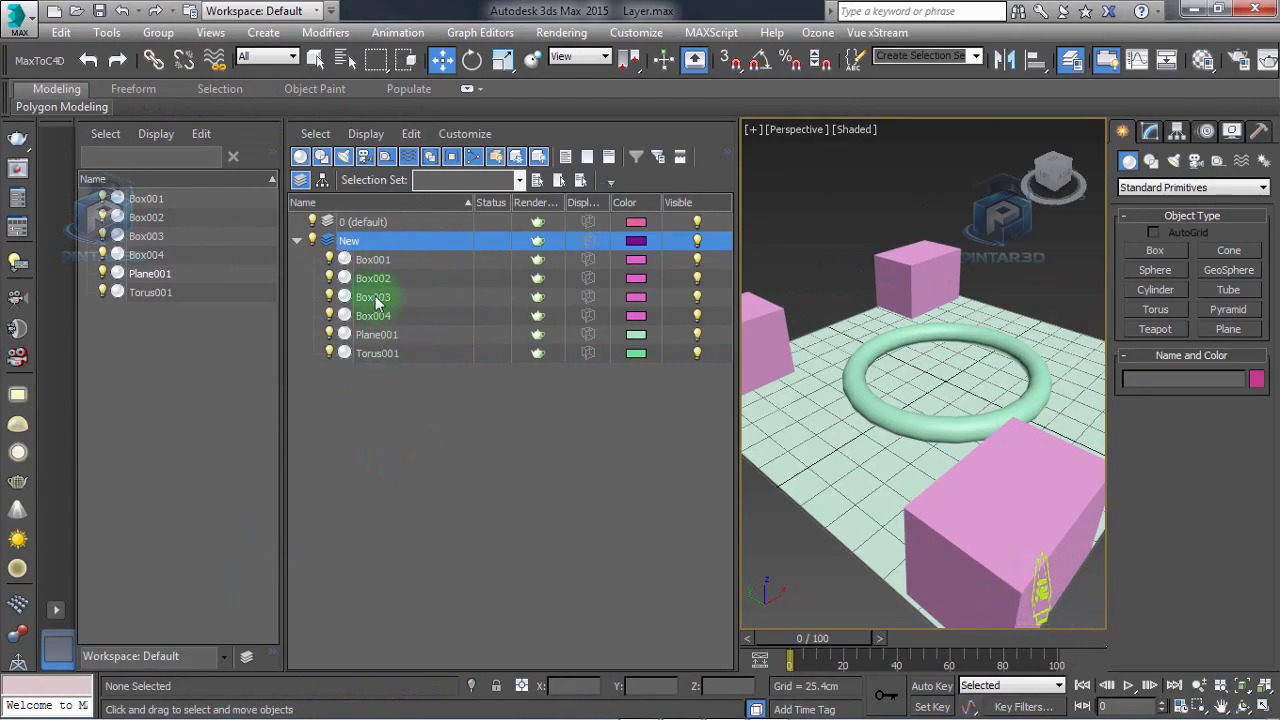
Step: Collapse and hide the New layer, toggle the listing of hidden objects off and on, and show the layer again
{"action": "left_click", "coordinate": [298, 241]}
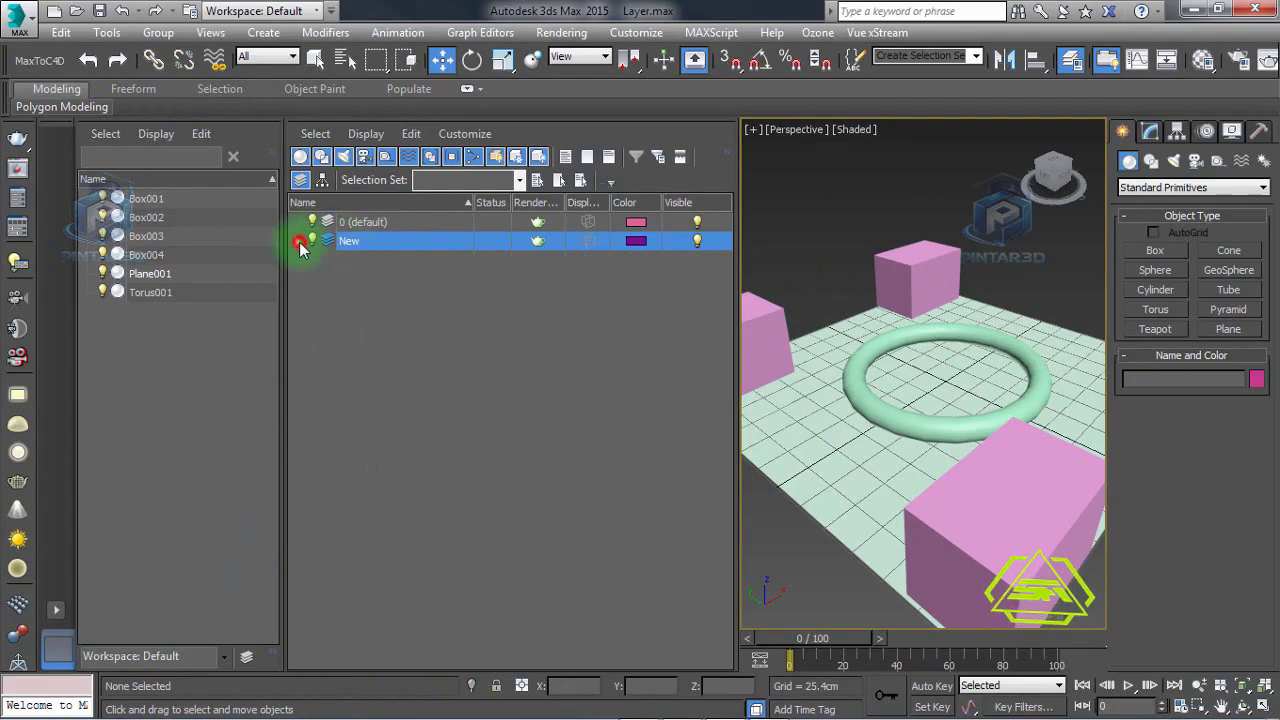
{"action": "left_click", "coordinate": [310, 241]}
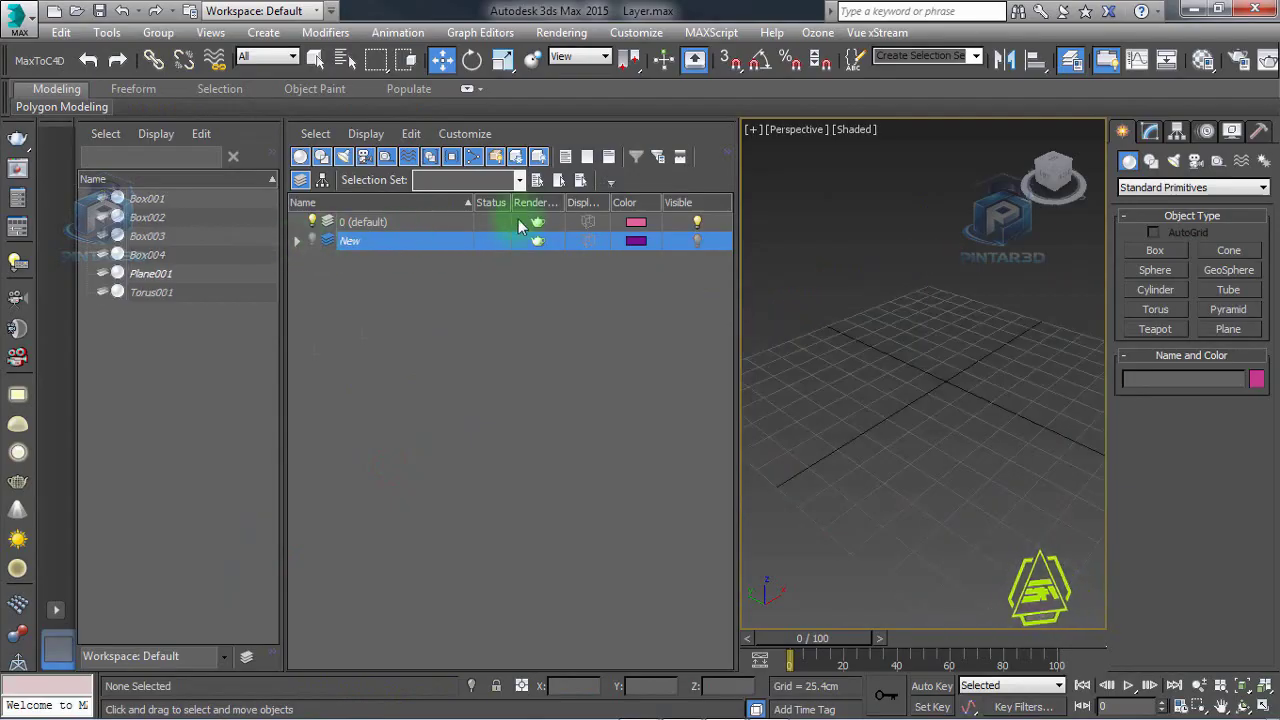
{"action": "left_click", "coordinate": [539, 158]}
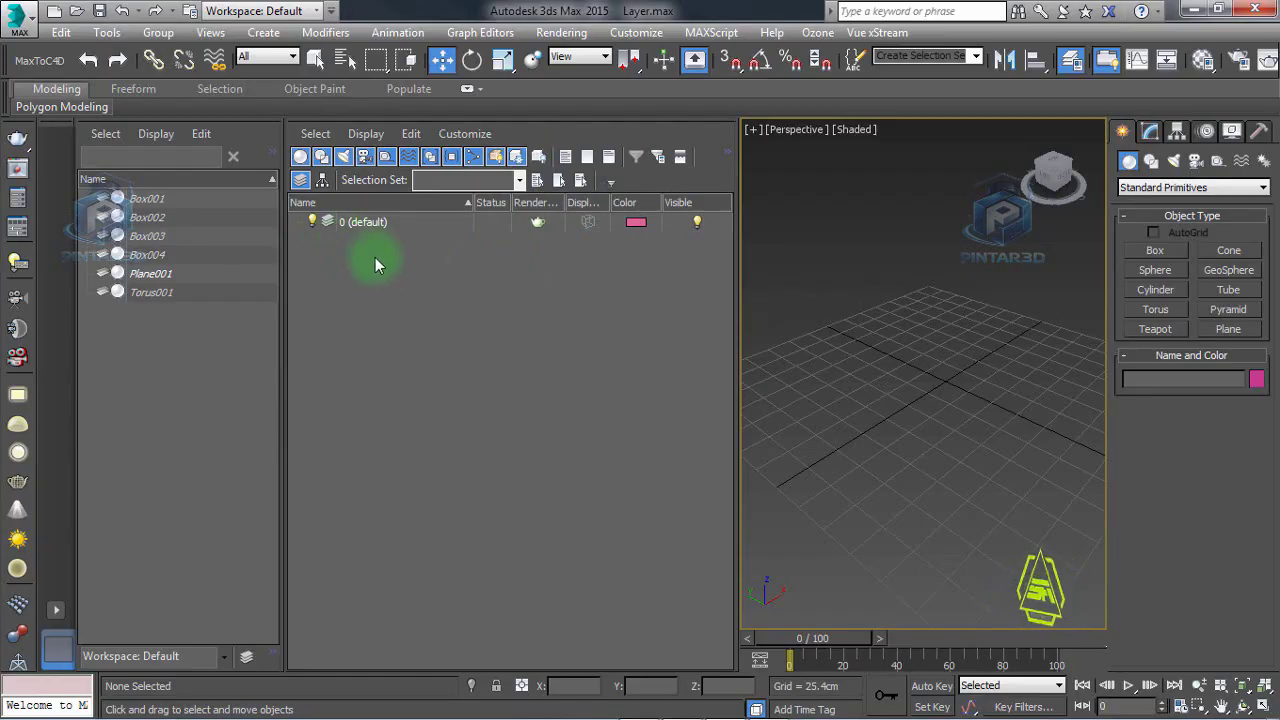
{"action": "left_click", "coordinate": [539, 158]}
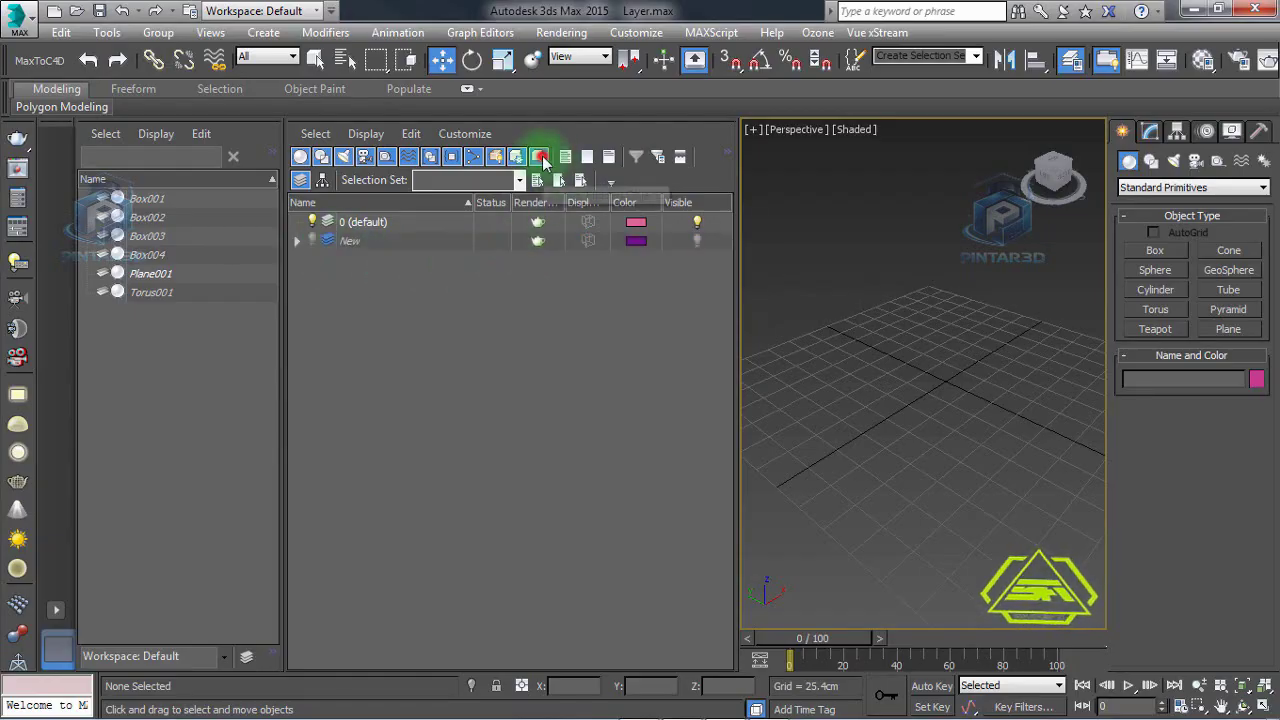
{"action": "left_click", "coordinate": [315, 242]}
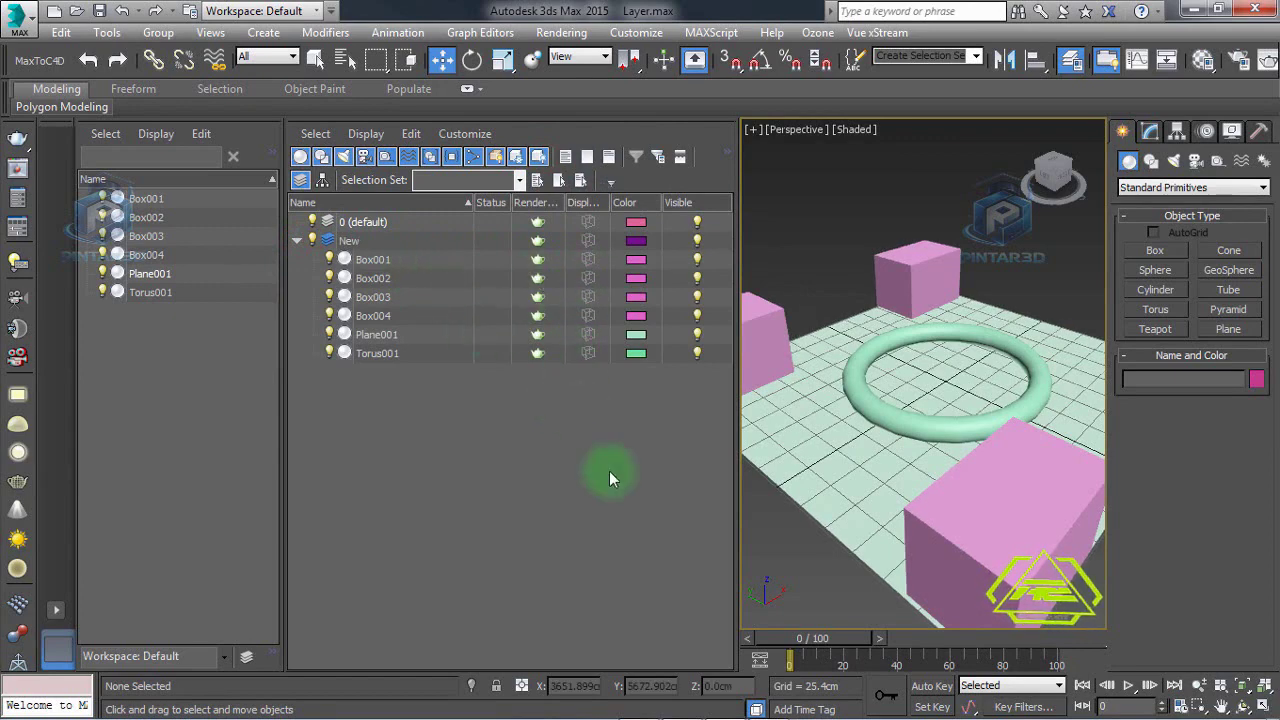
Step: Undock the Layer Explorer and close it
{"action": "right_click", "coordinate": [637, 121]}
{"action": "left_click", "coordinate": [680, 151]}
{"action": "left_click", "coordinate": [680, 131]}
{"action": "left_click", "coordinate": [872, 167]}
{"action": "scroll", "coordinate": [826, 358], "scroll_direction": "down", "scroll_amount": 5}
{"action": "scroll", "coordinate": [826, 358], "scroll_direction": "up", "scroll_amount": 3}
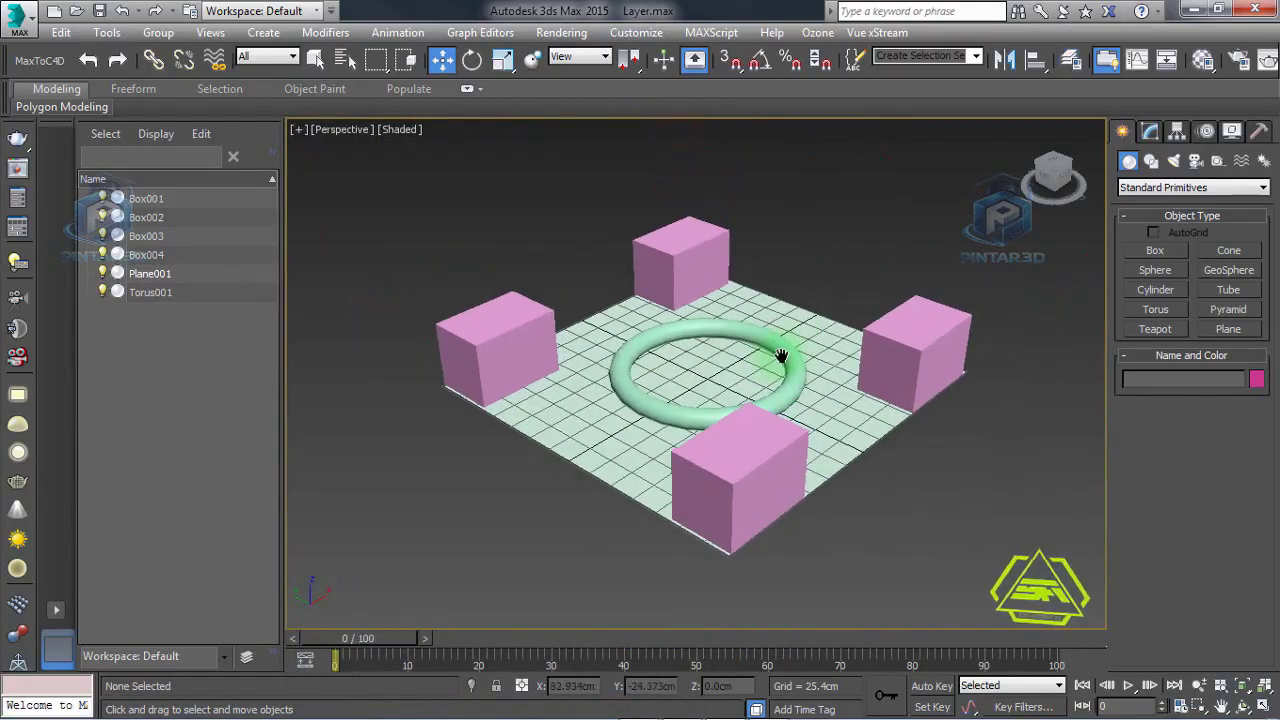